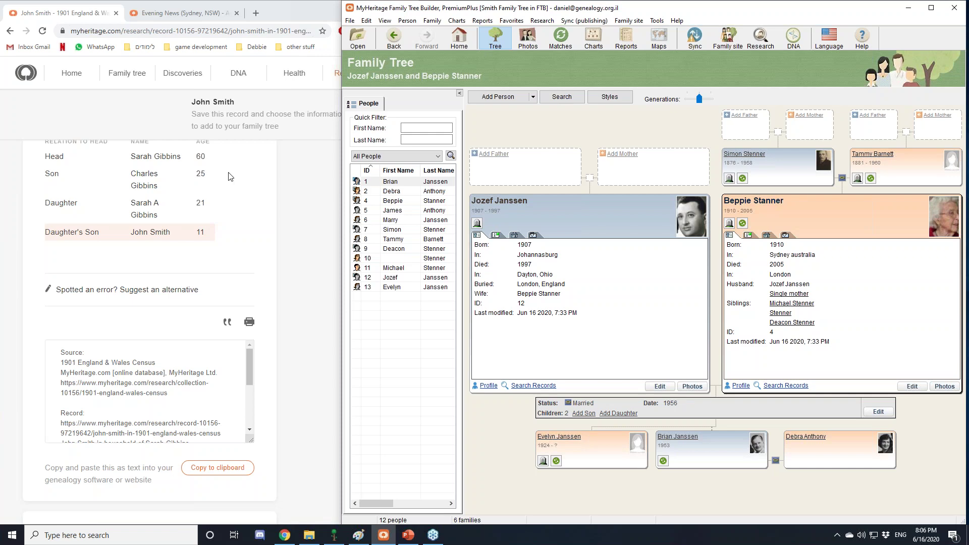
pyautogui.click(931, 8)
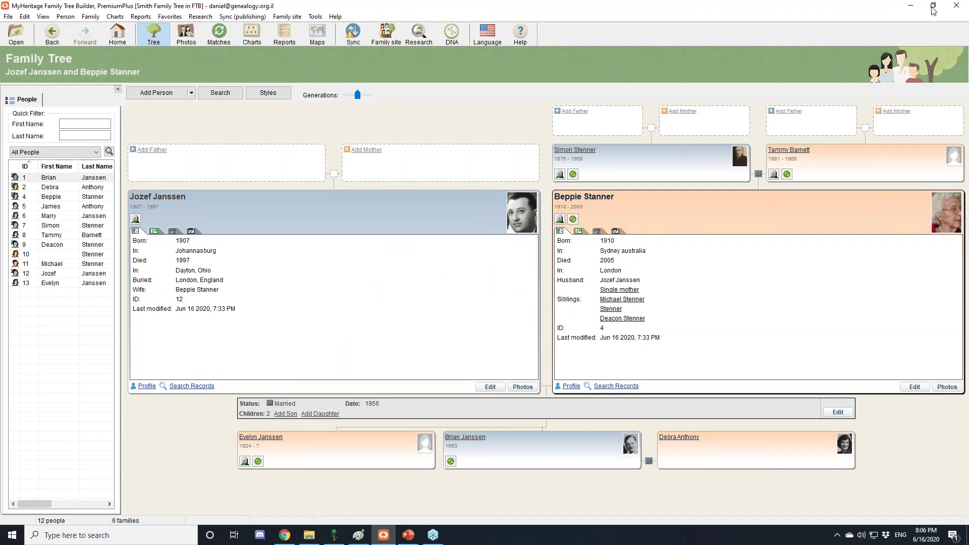
pyautogui.click(933, 8)
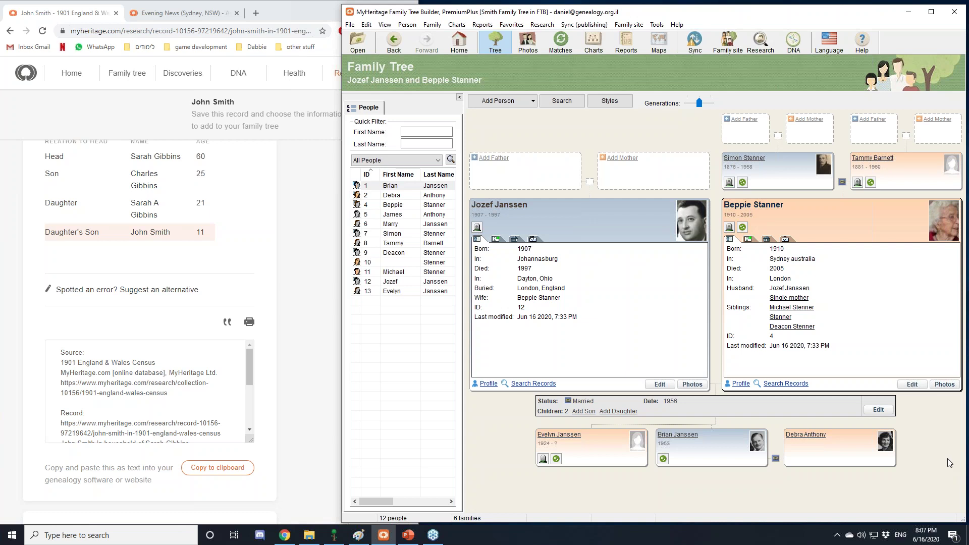
# Open the wife's details from the displayed couple for editing and show her list of facts.
pyautogui.doubleClick(832, 219)
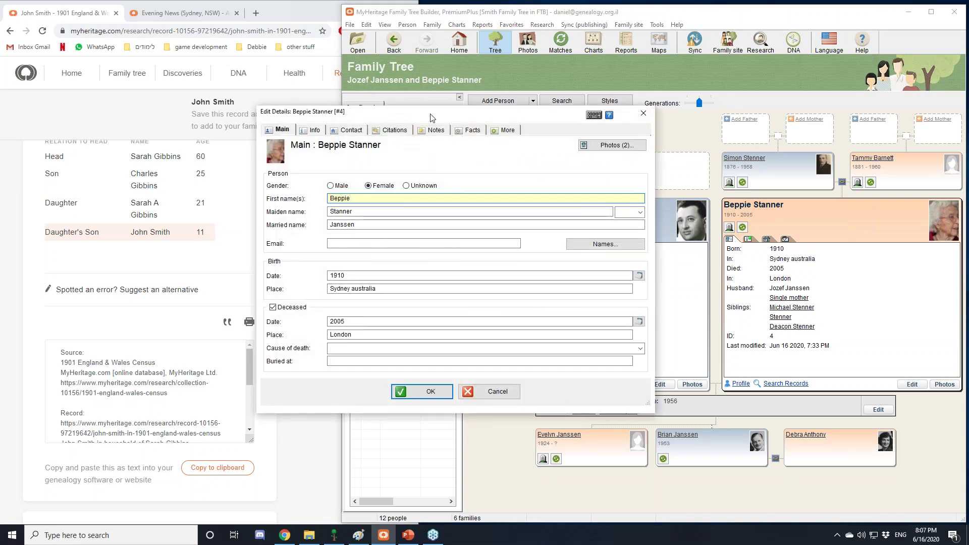
pyautogui.moveTo(428, 115); pyautogui.dragTo(635, 121)
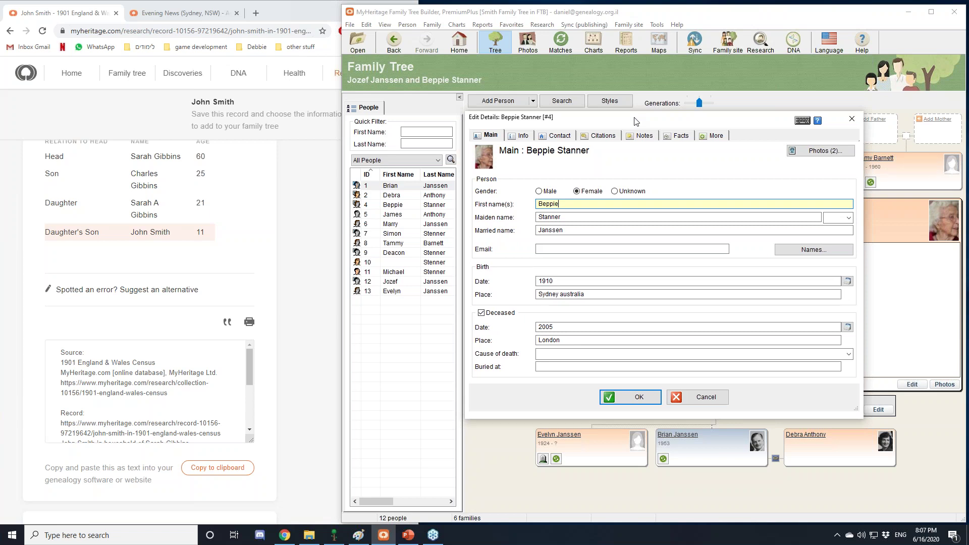
pyautogui.click(679, 138)
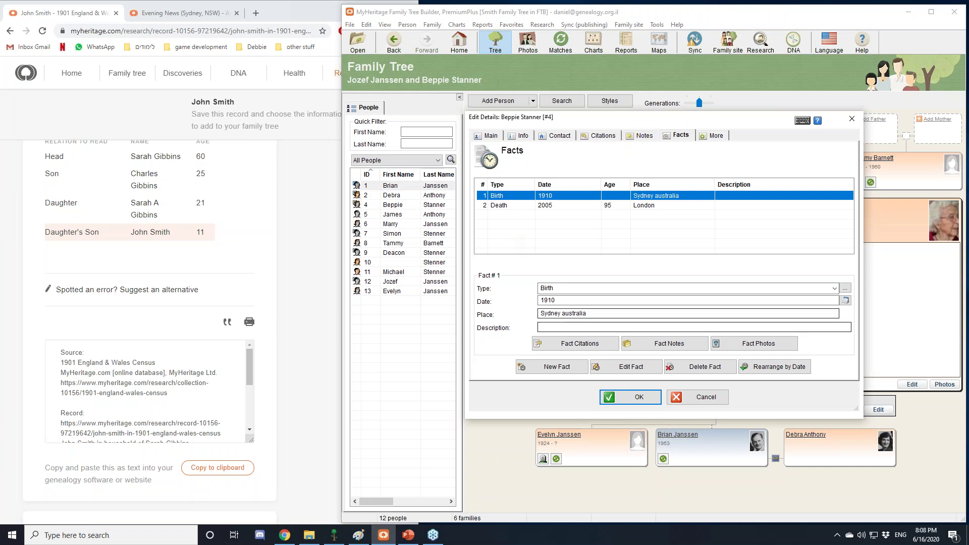
# Add a new fact of type Emigration from the All Facts category to the woman's record.
pyautogui.click(551, 373)
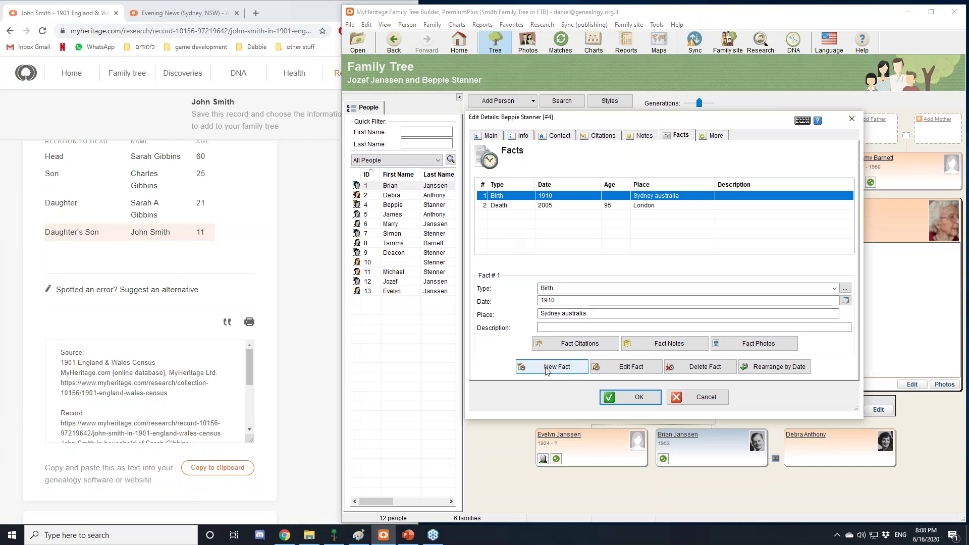
pyautogui.moveTo(404, 108); pyautogui.dragTo(599, 126)
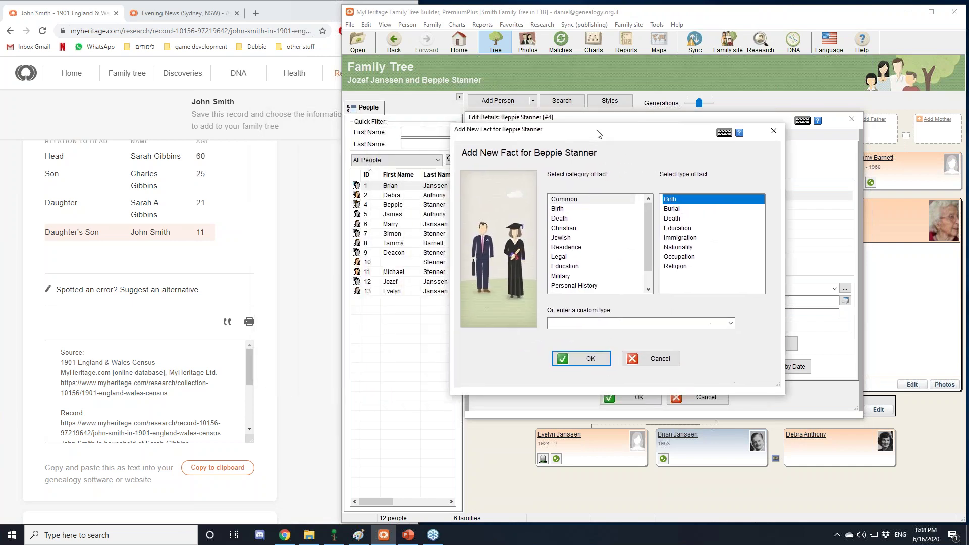
pyautogui.click(578, 211)
pyautogui.click(576, 219)
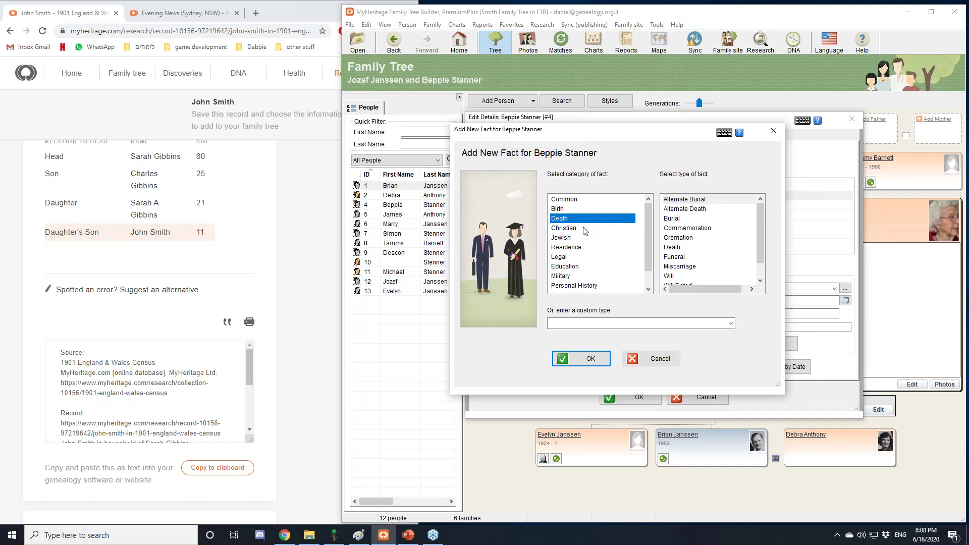
pyautogui.moveTo(649, 237); pyautogui.dragTo(649, 258)
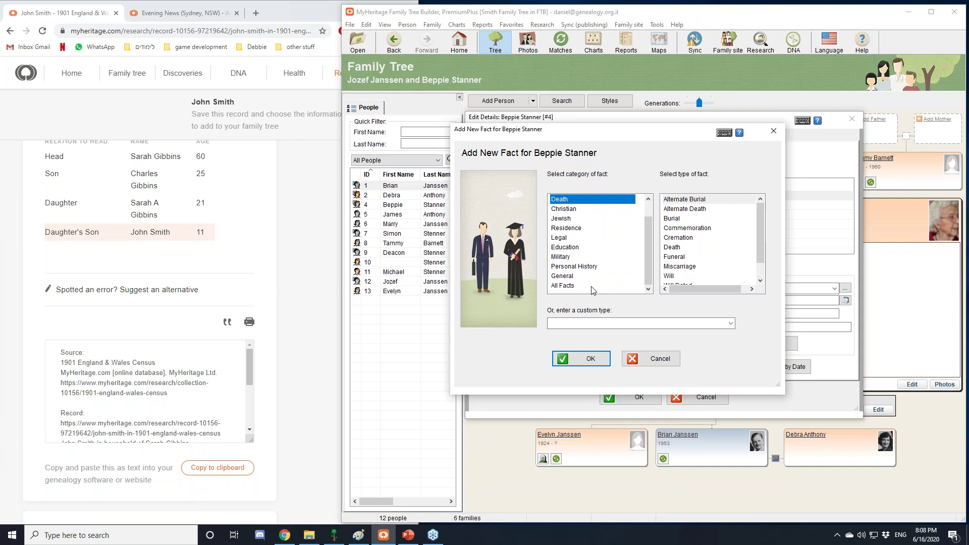
pyautogui.click(561, 286)
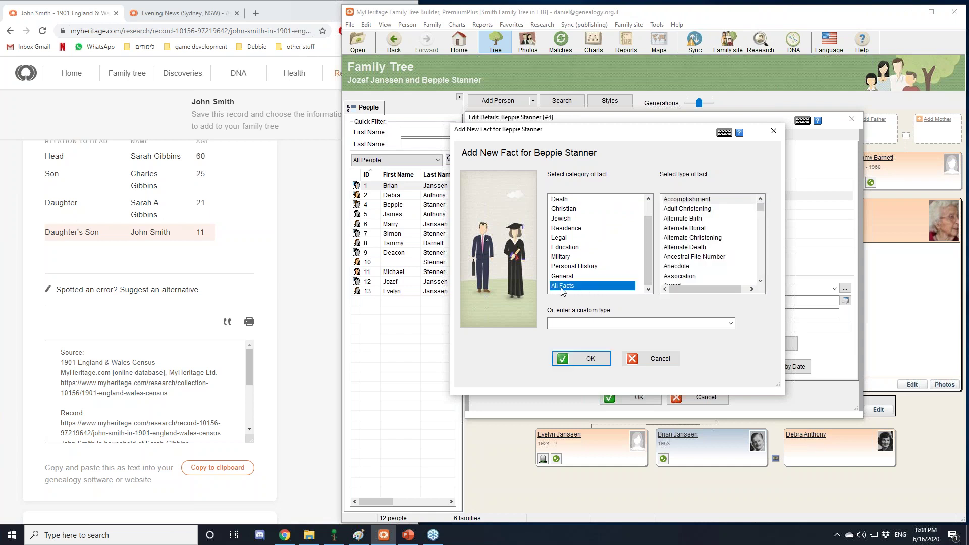
pyautogui.moveTo(761, 208); pyautogui.dragTo(761, 236)
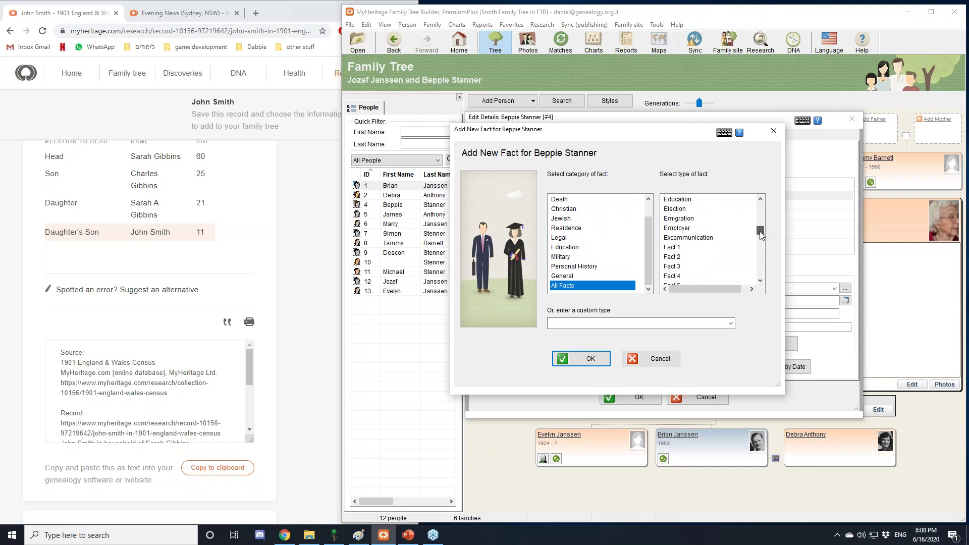
pyautogui.click(677, 220)
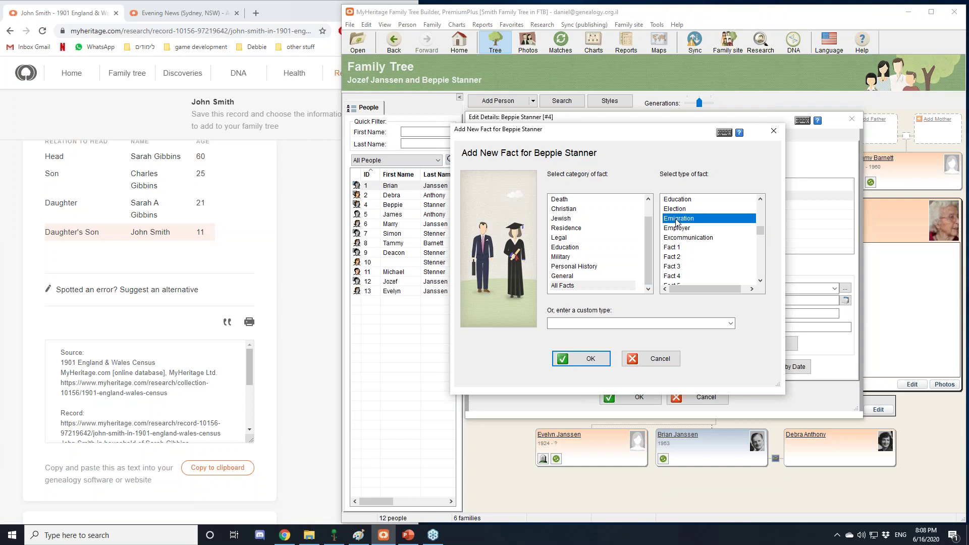
pyautogui.click(602, 362)
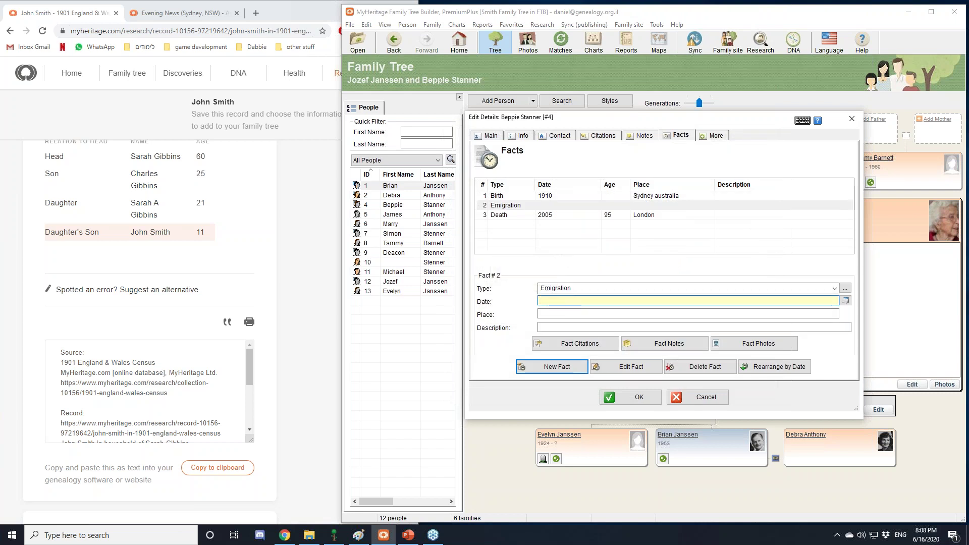
# Set the Emigration fact's date to 1920 and its place to Sydney, Australia.
pyautogui.write('1920')
pyautogui.click(548, 314)
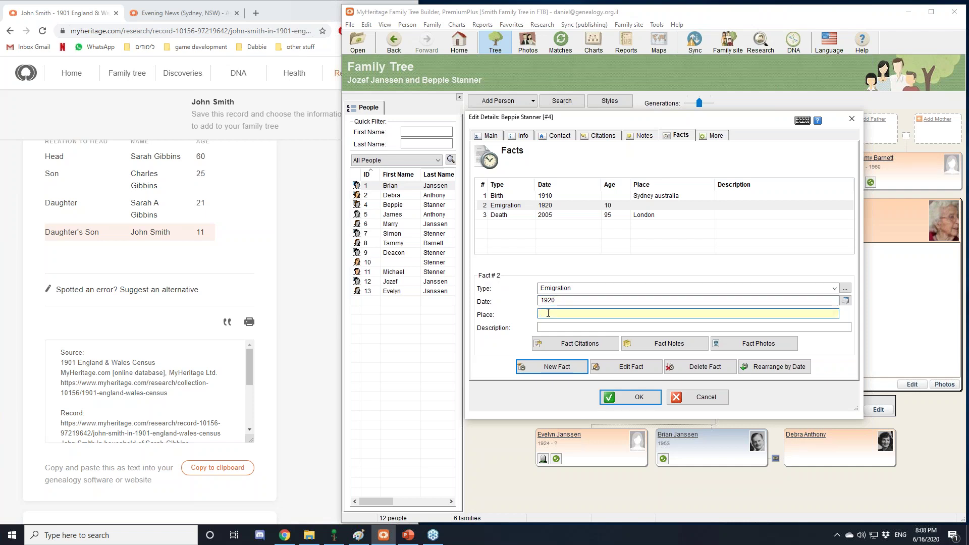
pyautogui.write('S')
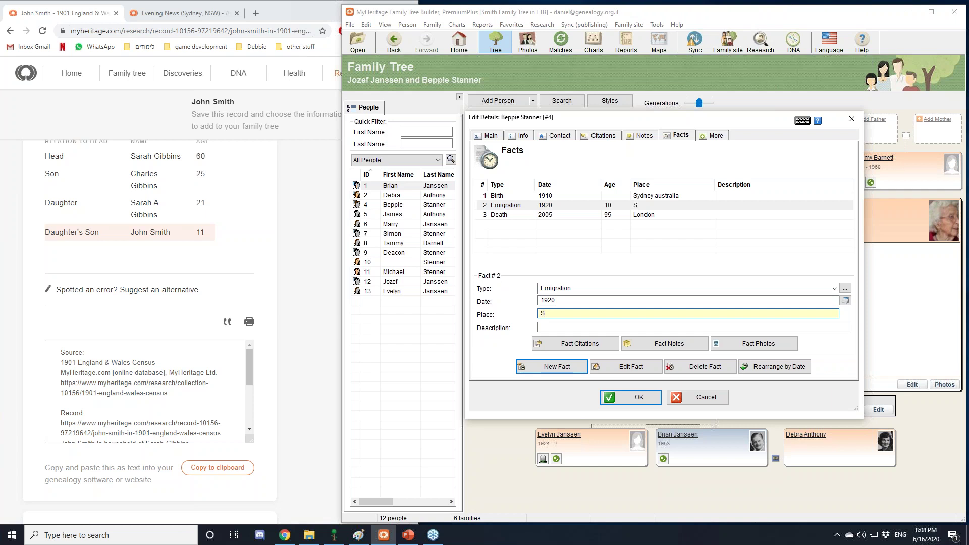
pyautogui.write('ydney, Australia')
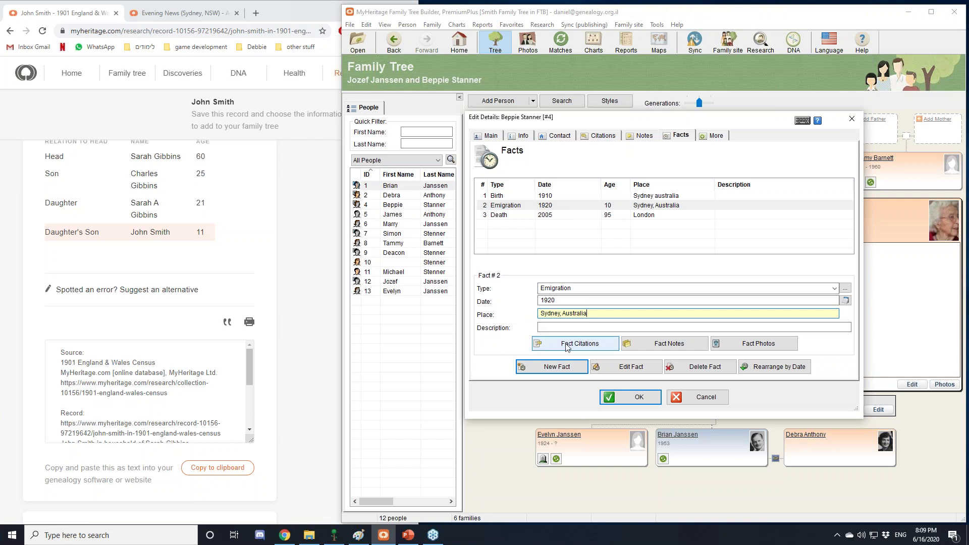
# Open the citations for the Emigration fact and choose S.S.Success Ship Manifest as the source.
pyautogui.click(498, 206)
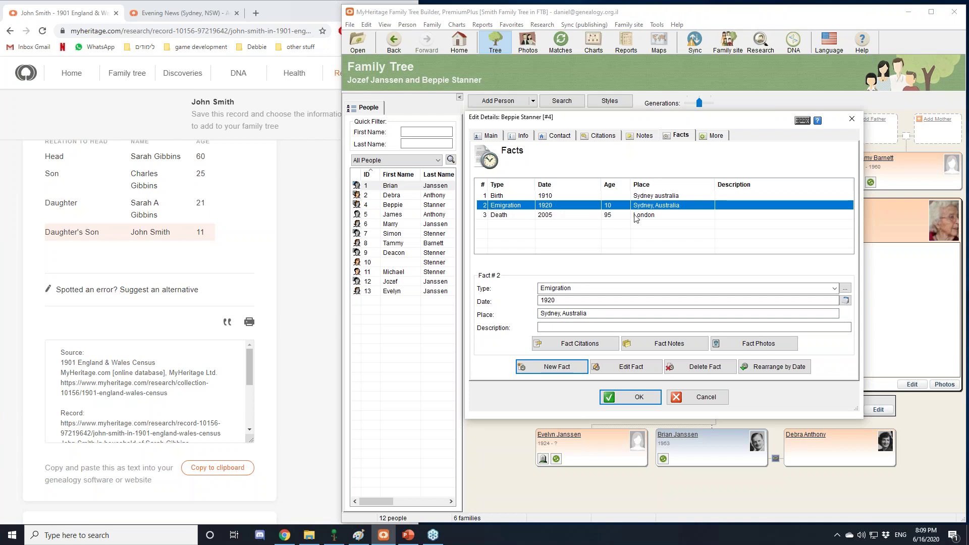
pyautogui.click(577, 345)
pyautogui.moveTo(449, 115); pyautogui.dragTo(623, 120)
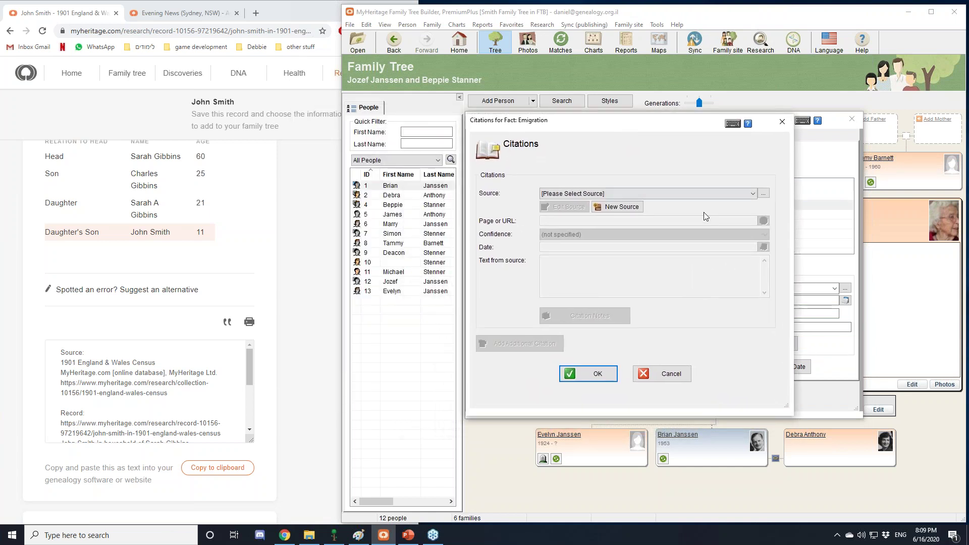
pyautogui.click(752, 193)
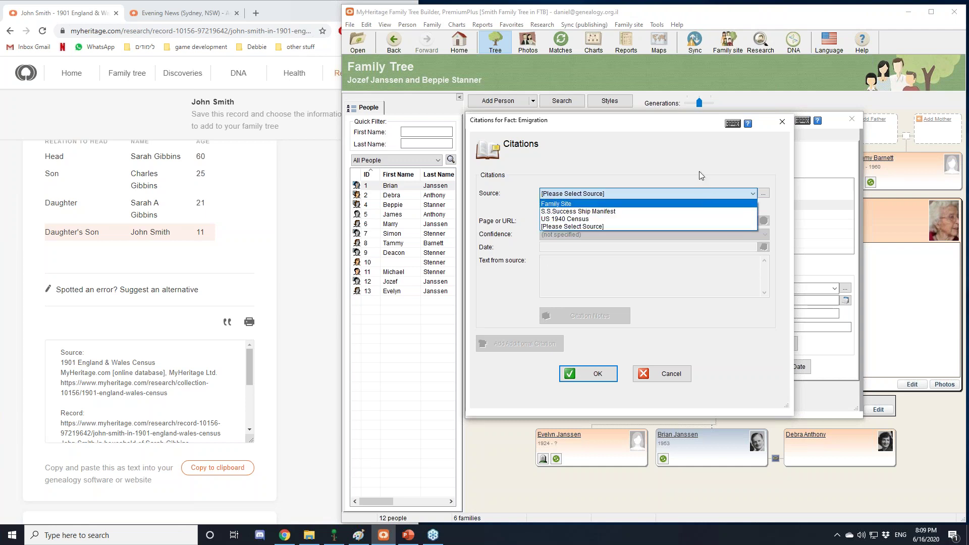
pyautogui.click(588, 211)
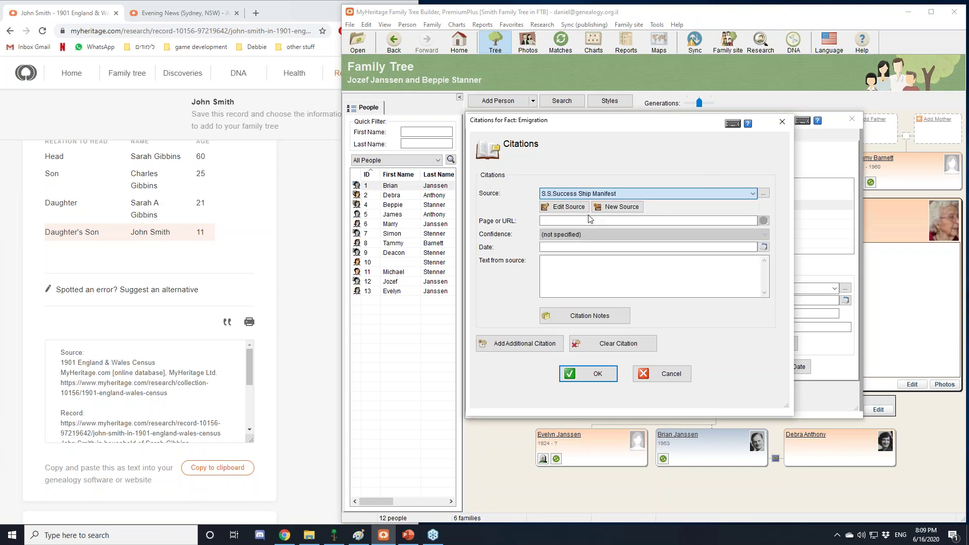
pyautogui.click(613, 193)
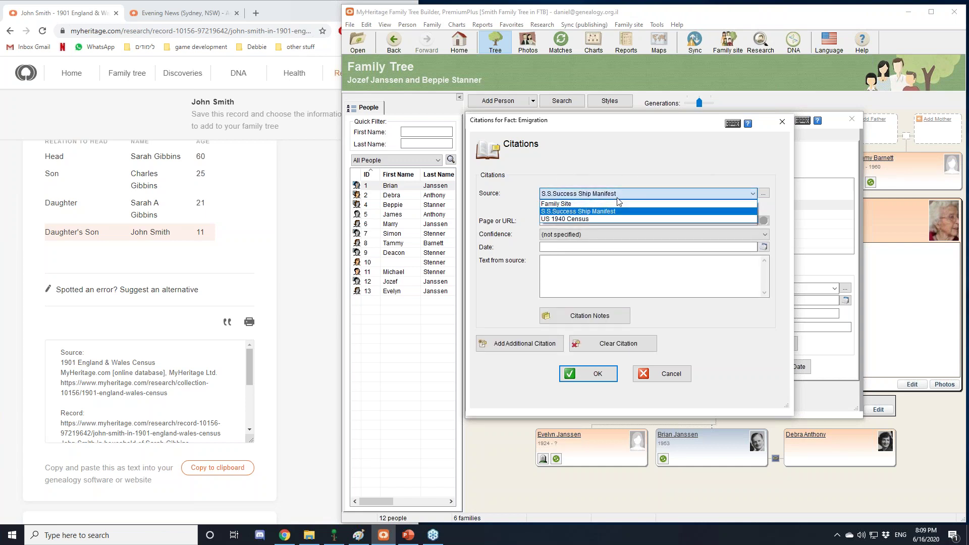
pyautogui.click(613, 192)
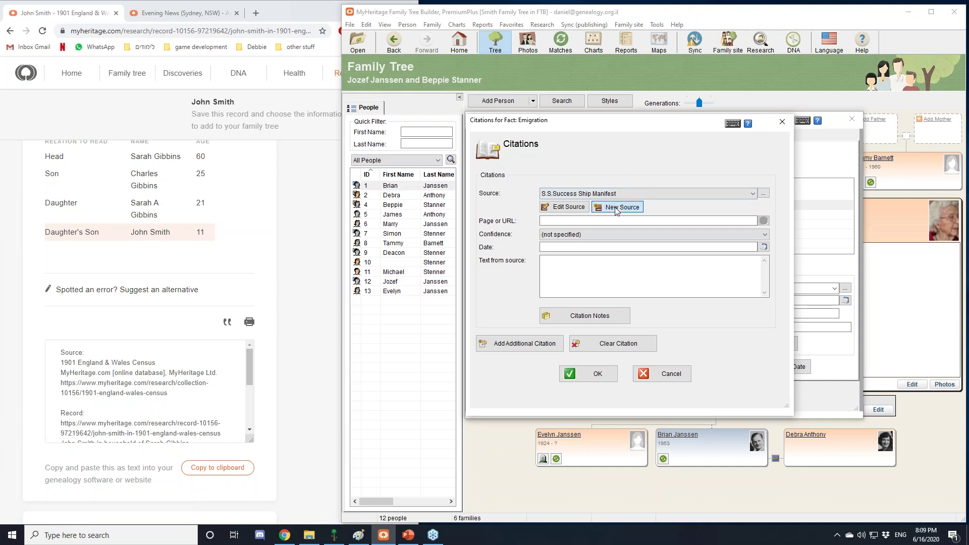
# Start a new source titled "1901 England & Wales Census", copied from the web record, with the abbreviation "1901E&WC".
pyautogui.click(621, 206)
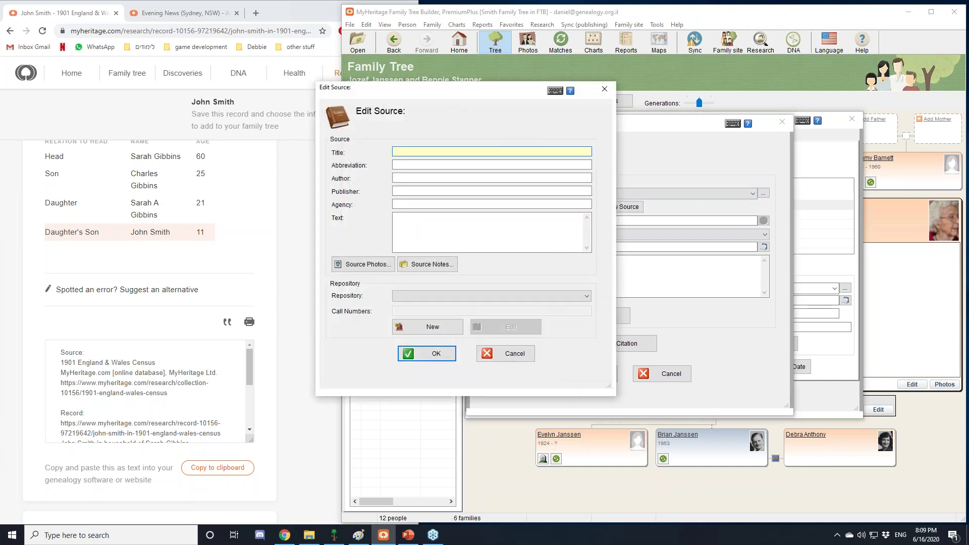
pyautogui.moveTo(432, 88); pyautogui.dragTo(596, 117)
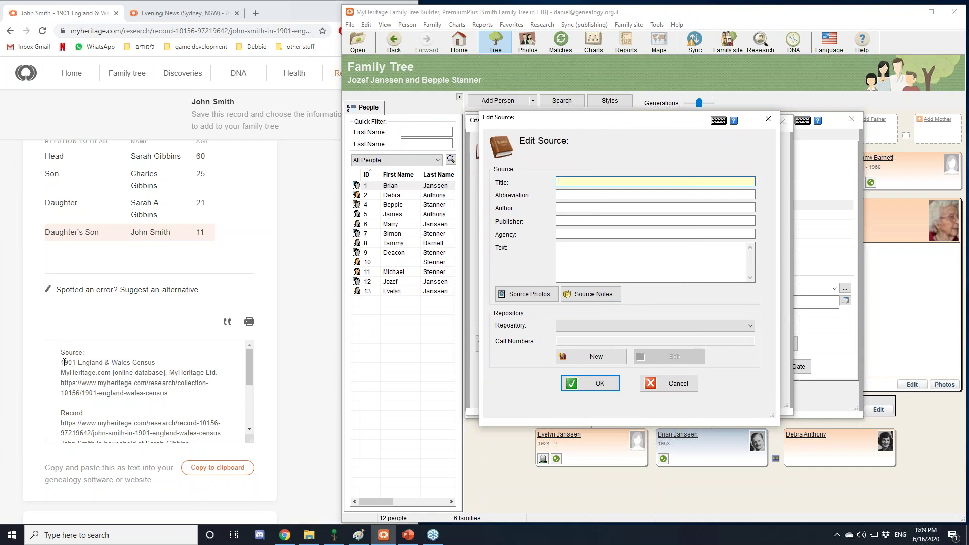
pyautogui.moveTo(63, 362); pyautogui.dragTo(156, 360)
pyautogui.hotkey('ctrl', 'c')
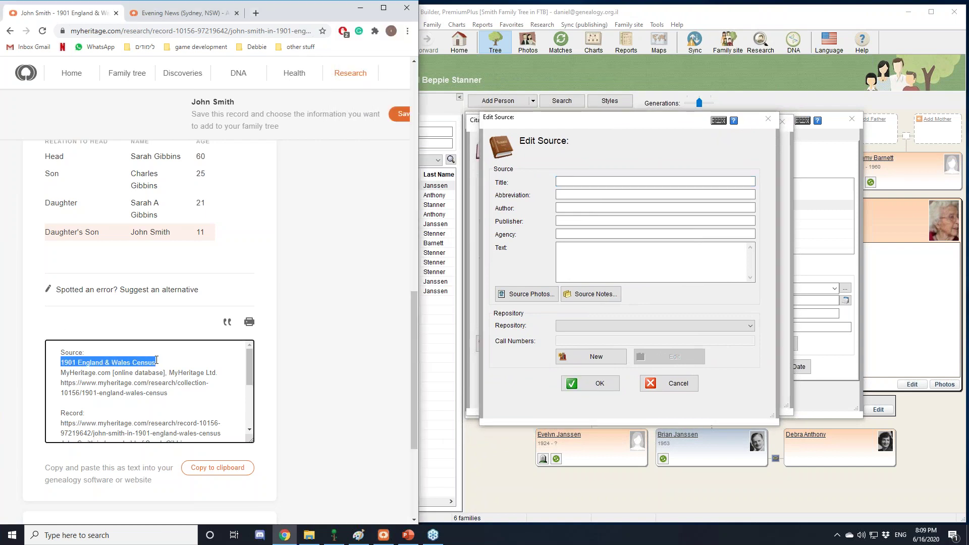
pyautogui.click(584, 179)
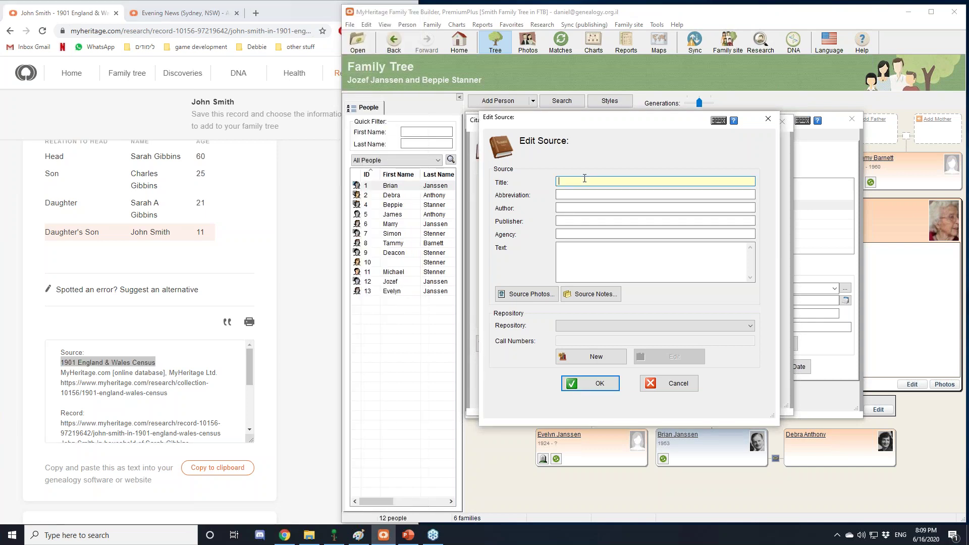
pyautogui.hotkey('ctrl', 'v')
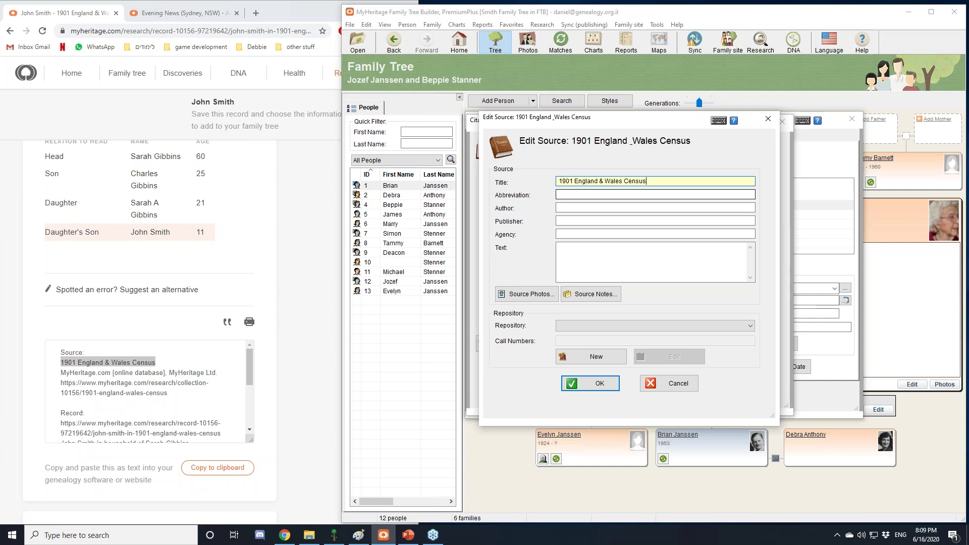
pyautogui.click(601, 194)
pyautogui.write('1901E&WC')
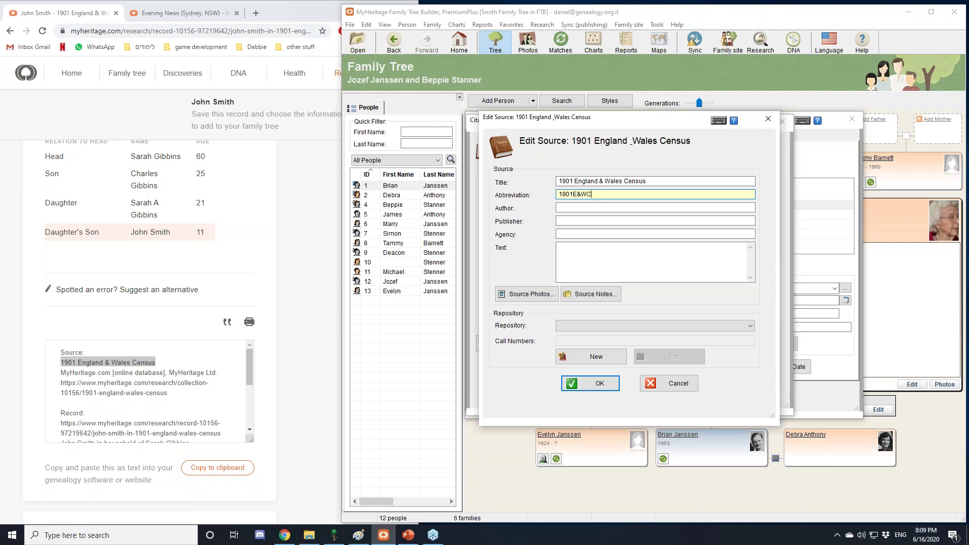
# Set the new source's author to "England Goverment", copying the country name from the web record's source text.
pyautogui.click(580, 209)
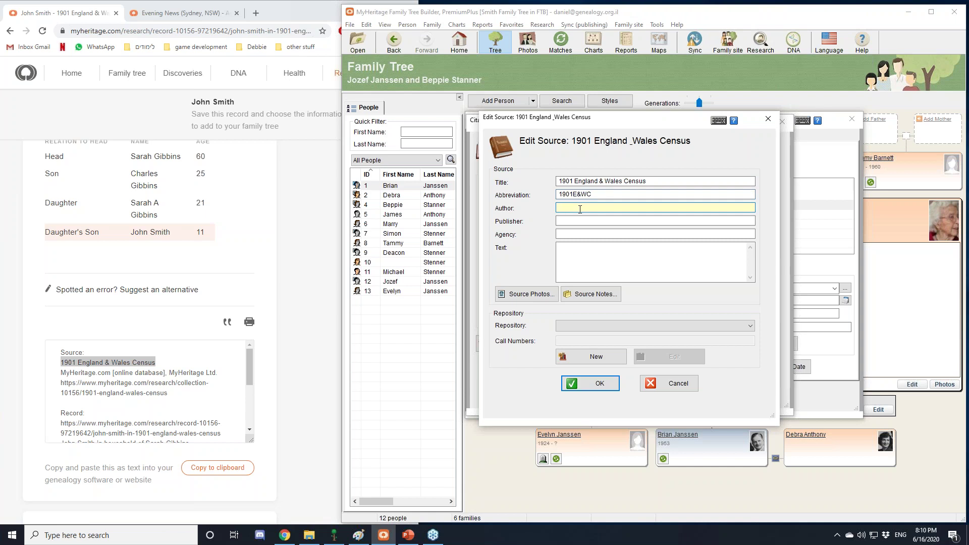
pyautogui.scroll(-1, 128, 396)
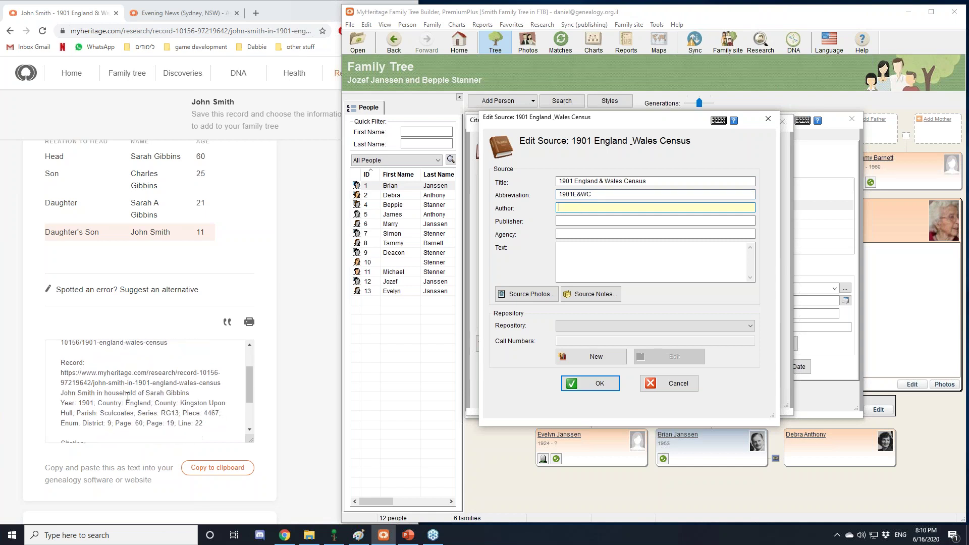
pyautogui.scroll(-1, 149, 407)
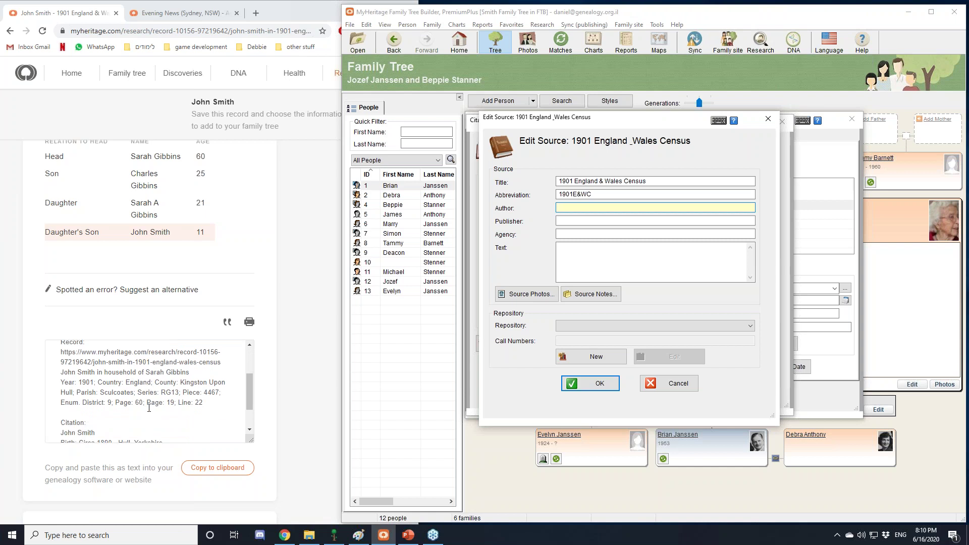
pyautogui.click(246, 405)
pyautogui.moveTo(247, 407); pyautogui.dragTo(249, 391)
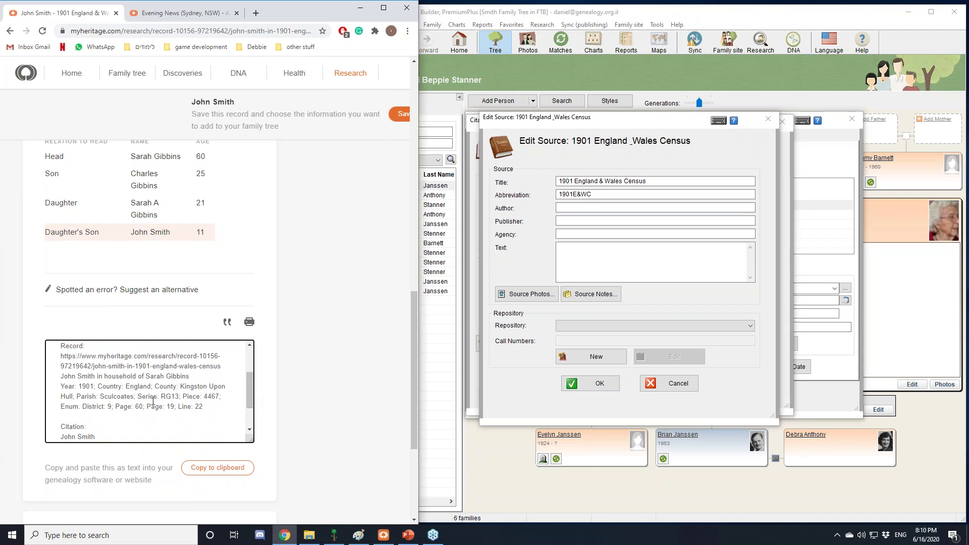
pyautogui.doubleClick(137, 386)
pyautogui.hotkey('ctrl', 'c')
pyautogui.click(656, 207)
pyautogui.hotkey('ctrl', 'v')
pyautogui.write('G')
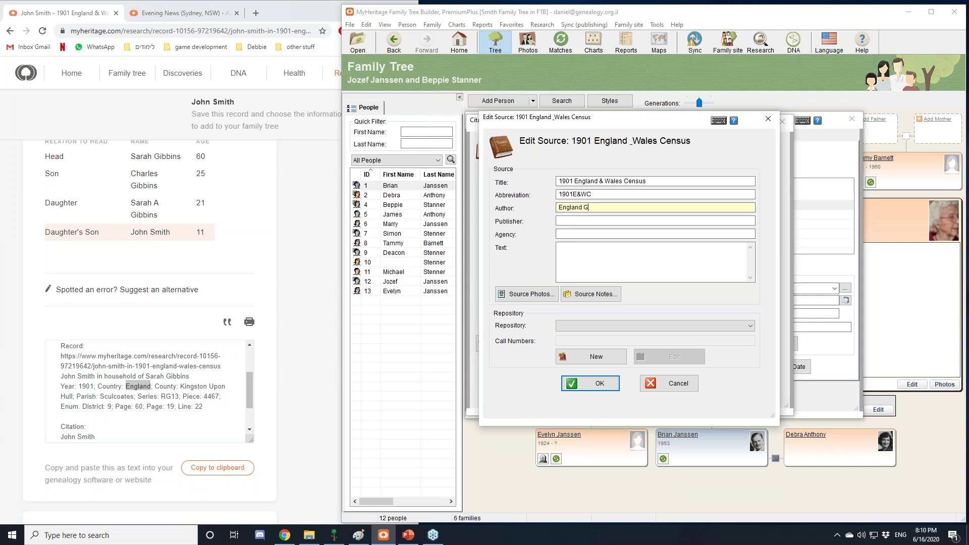
pyautogui.write('overment')
# Copy the citation details from the web record into the new source's text.
pyautogui.click(580, 220)
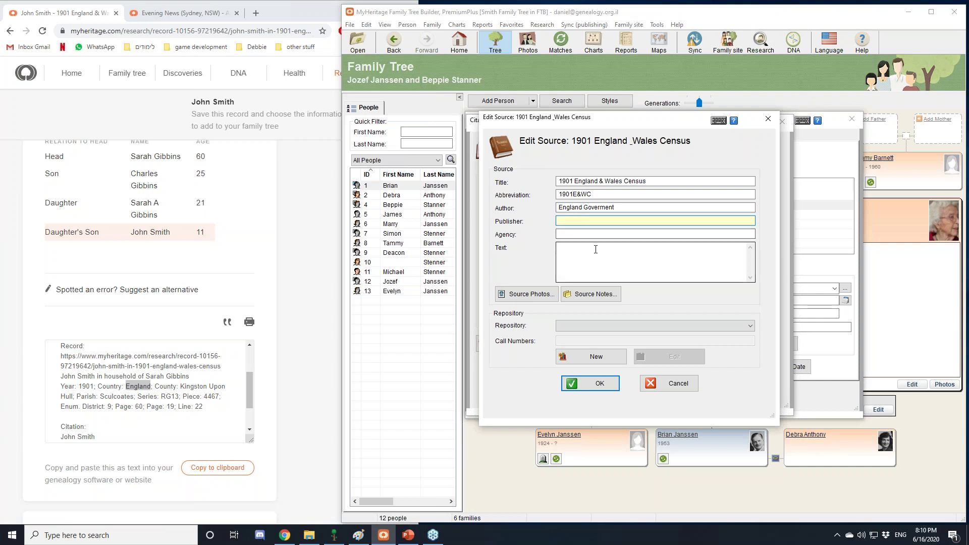
pyautogui.scroll(3, 152, 377)
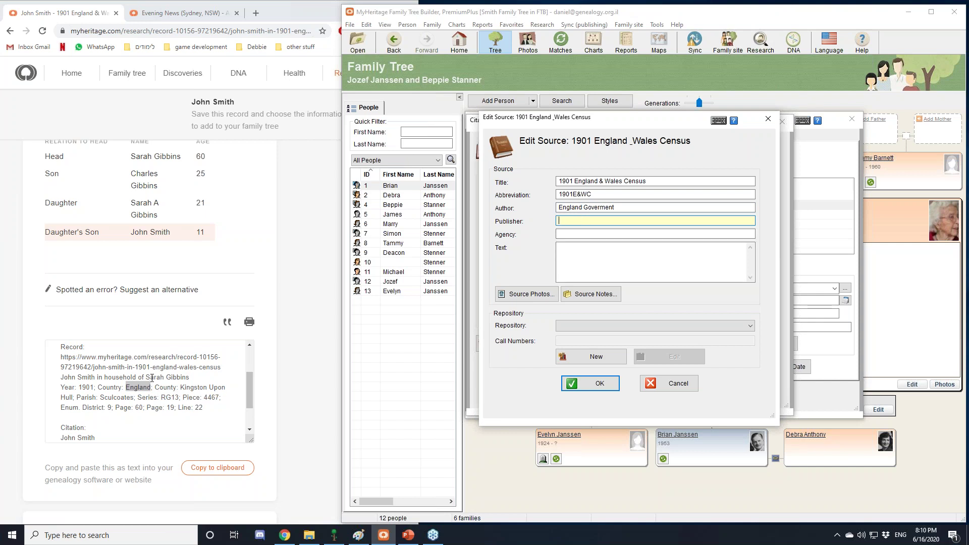
pyautogui.scroll(-3, 230, 328)
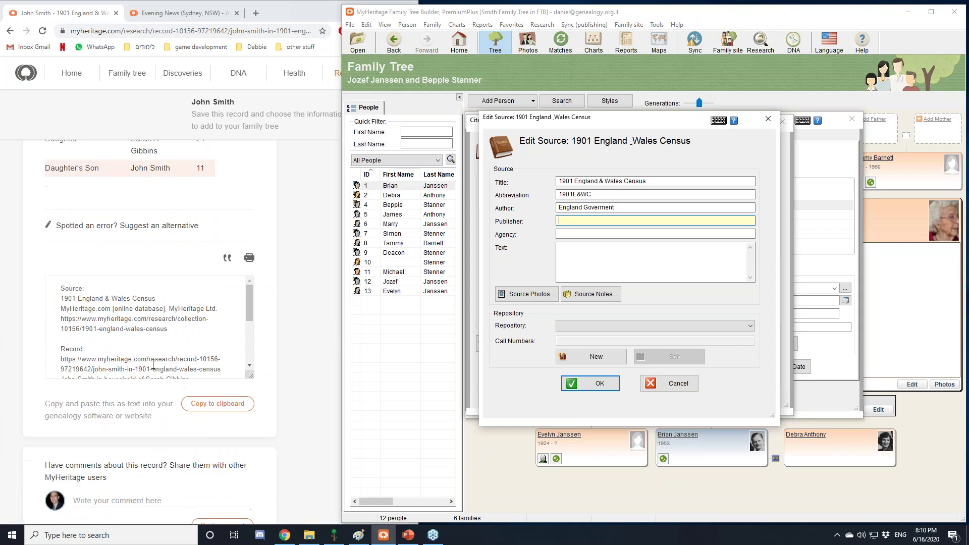
pyautogui.moveTo(252, 311); pyautogui.dragTo(249, 354)
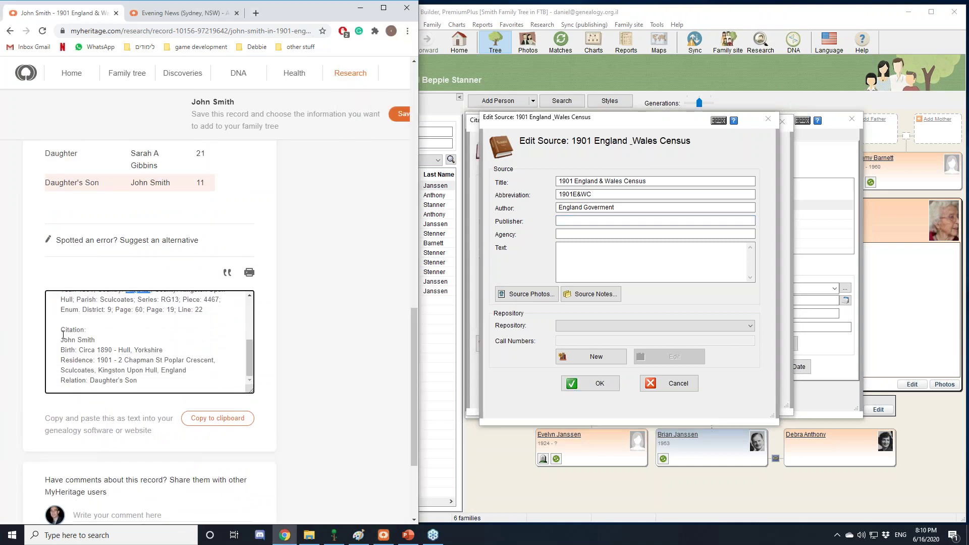
pyautogui.moveTo(60, 337); pyautogui.dragTo(138, 385)
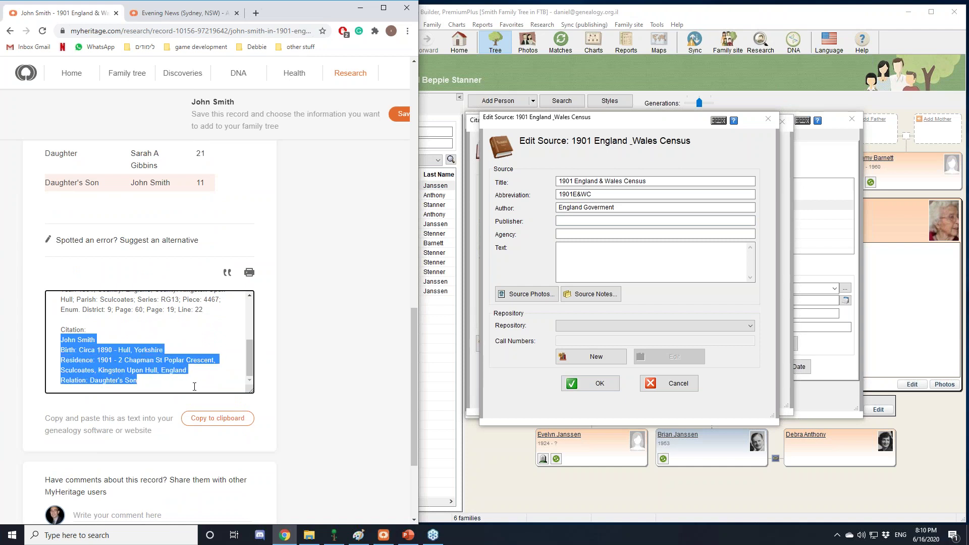
pyautogui.click(579, 253)
pyautogui.hotkey('ctrl', 'v')
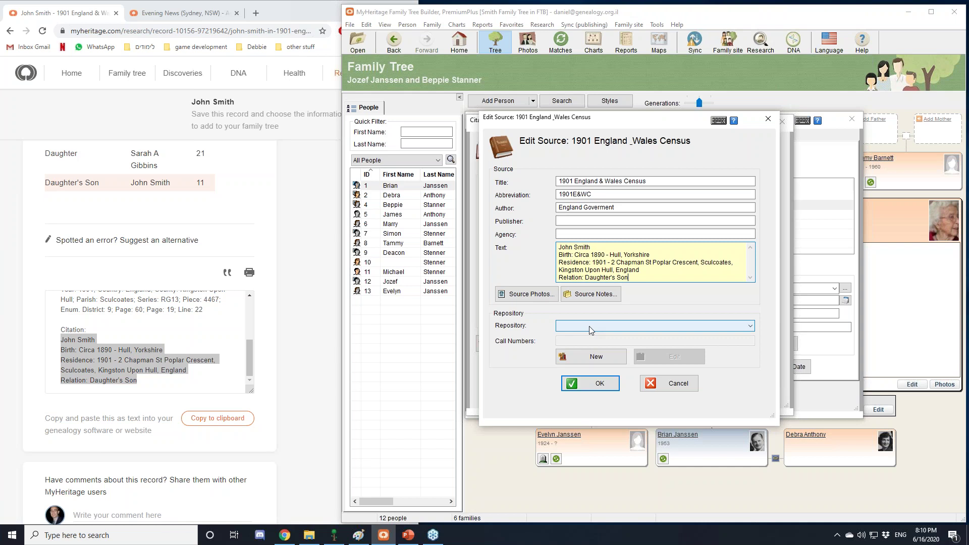
# Assign MyHeritage as the repository of the 1901 census source.
pyautogui.click(589, 326)
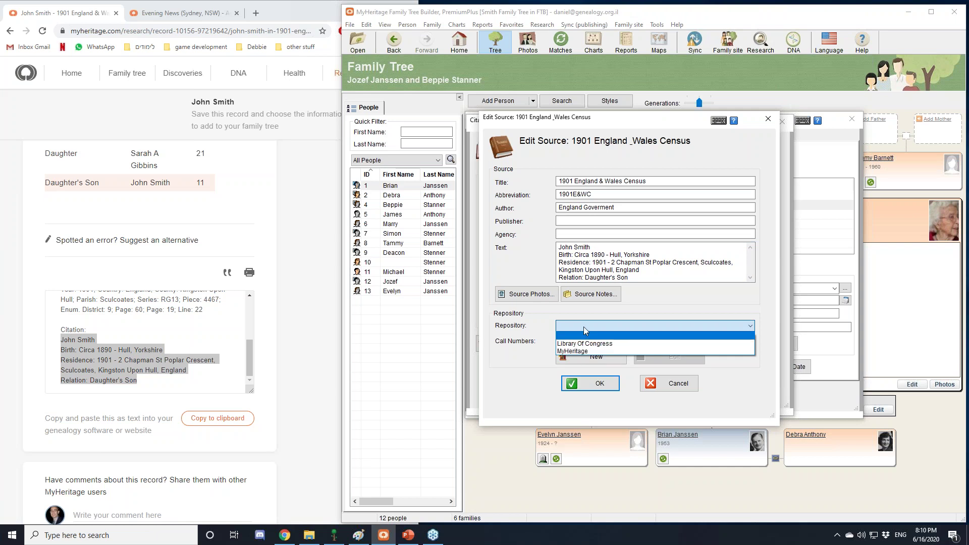
pyautogui.click(583, 351)
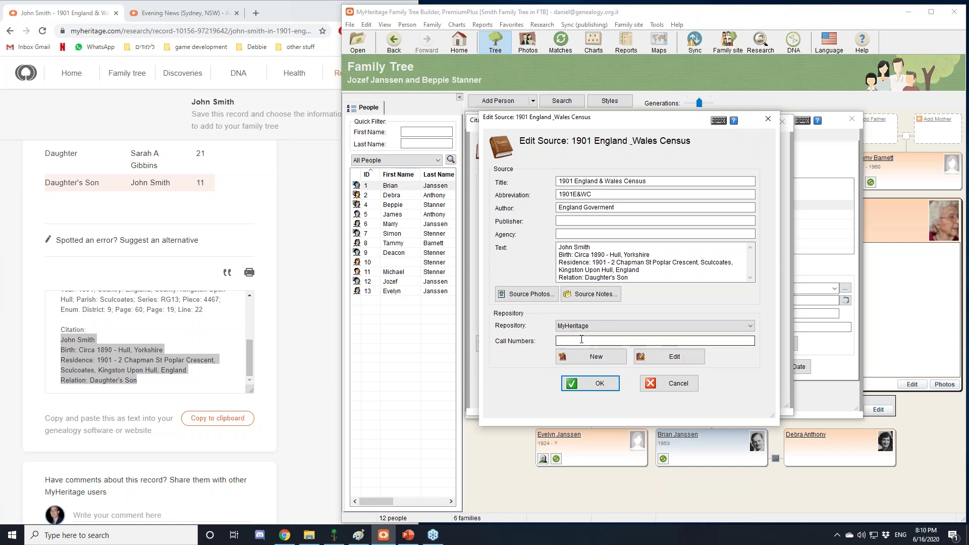
pyautogui.click(661, 361)
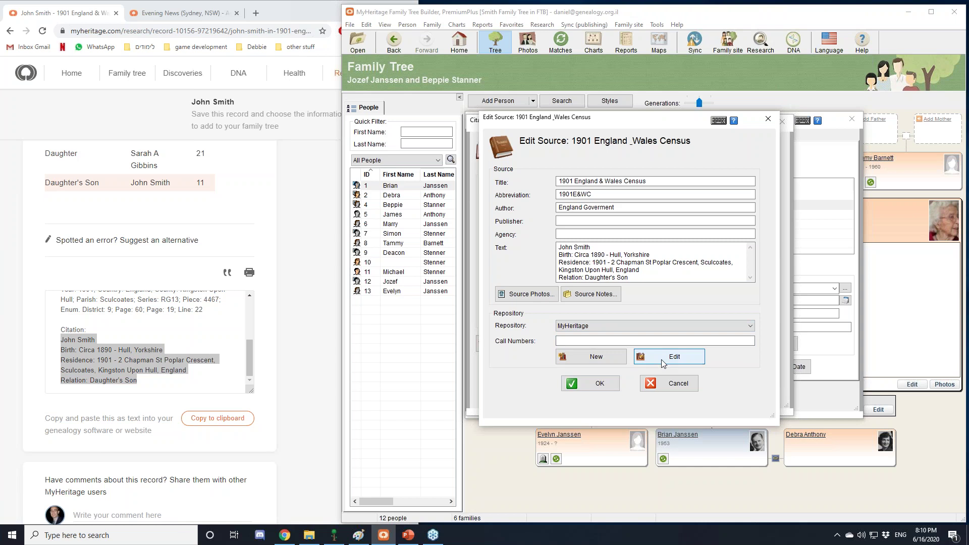
pyautogui.click(635, 326)
pyautogui.click(633, 352)
pyautogui.click(596, 358)
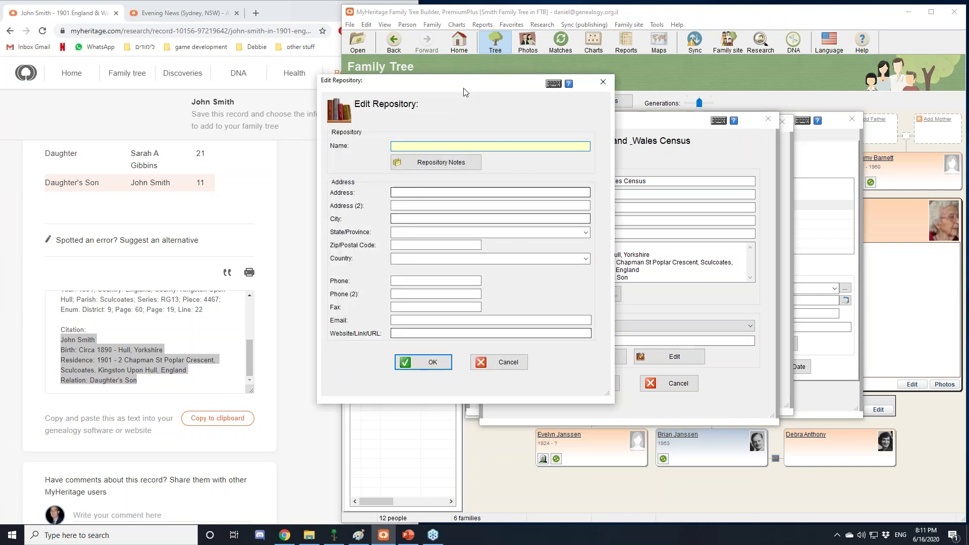
pyautogui.moveTo(463, 88); pyautogui.dragTo(607, 123)
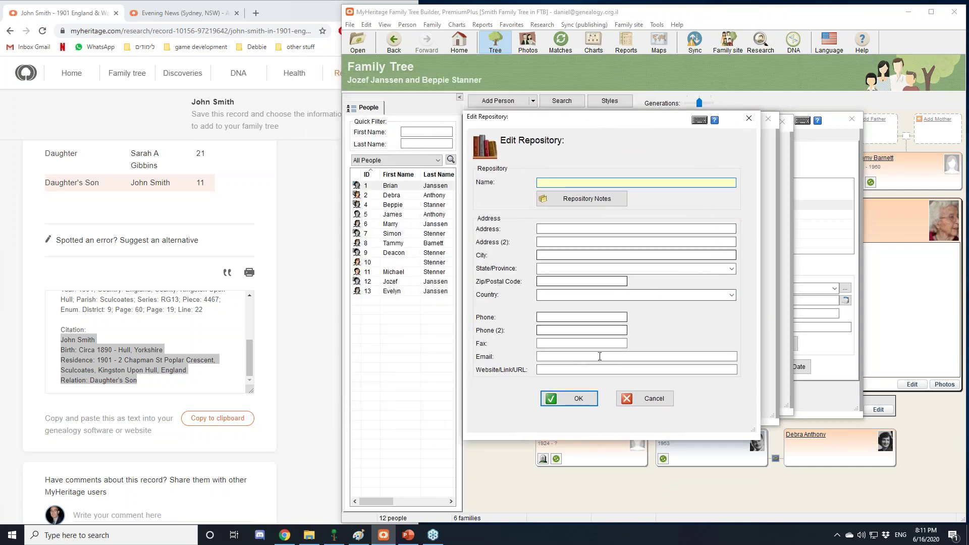
pyautogui.click(625, 399)
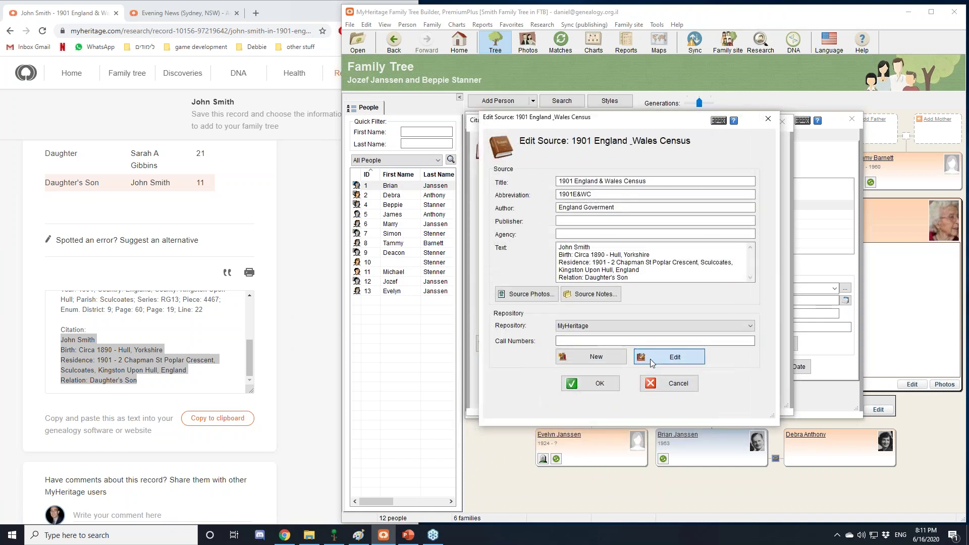
# Save the new source and choose 1901 England & Wales Census as the source of the Emigration citation.
pyautogui.moveTo(655, 117); pyautogui.dragTo(652, 117)
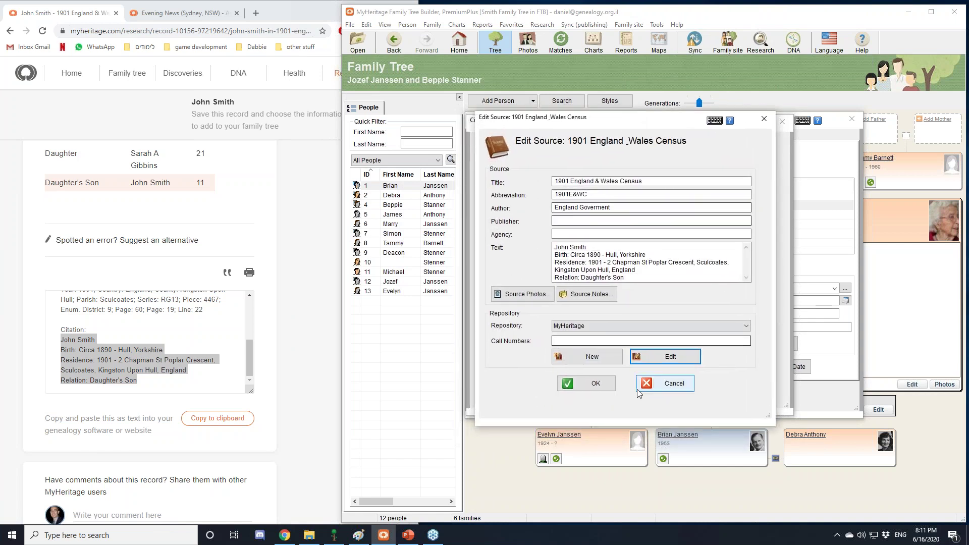
pyautogui.click(596, 384)
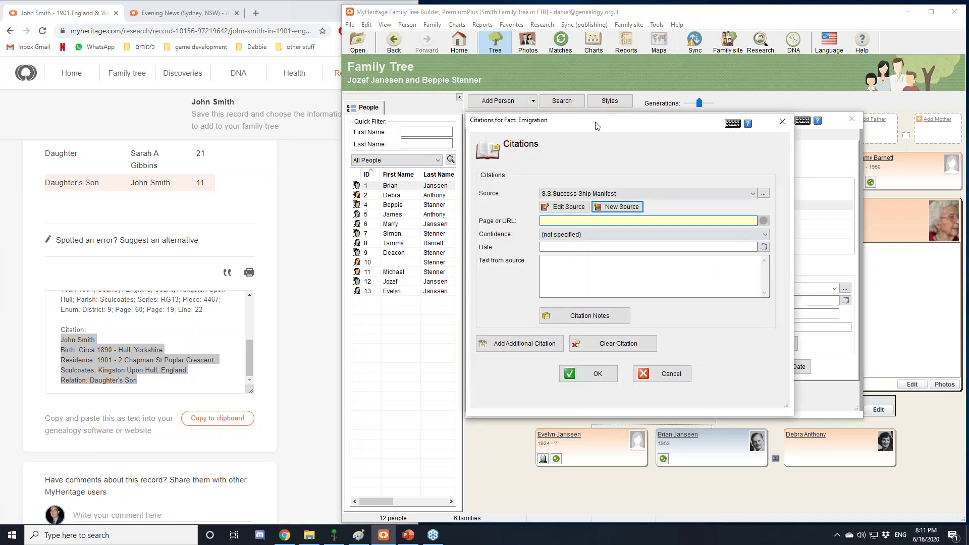
pyautogui.click(596, 194)
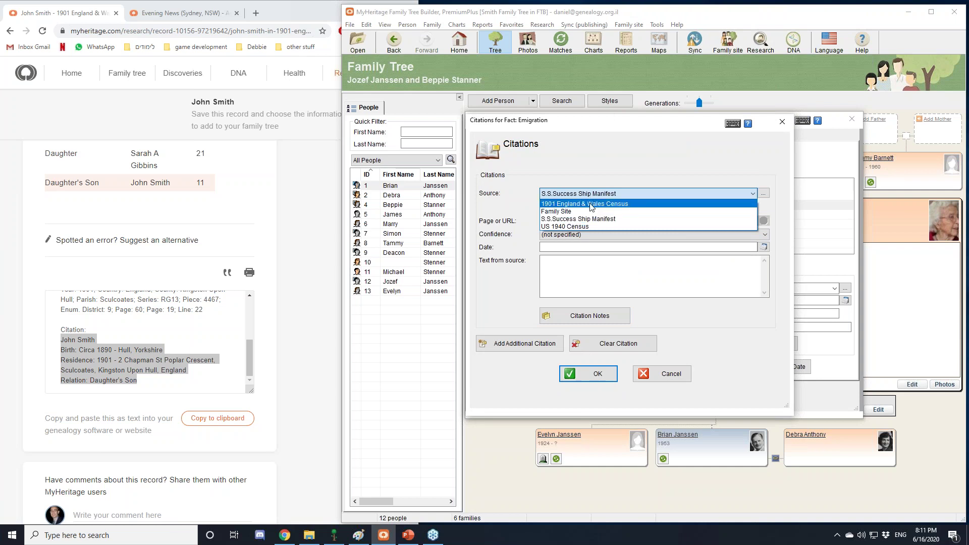
pyautogui.click(585, 200)
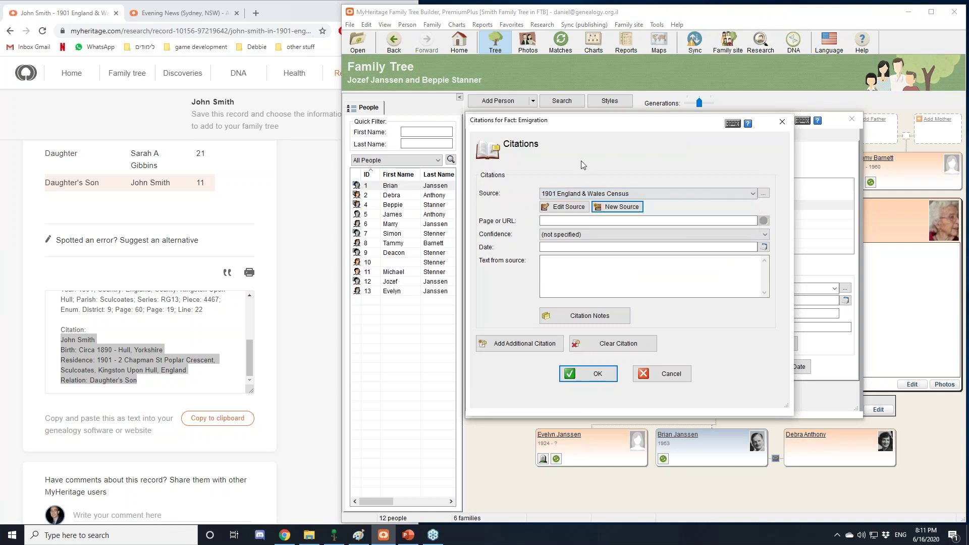
pyautogui.click(569, 207)
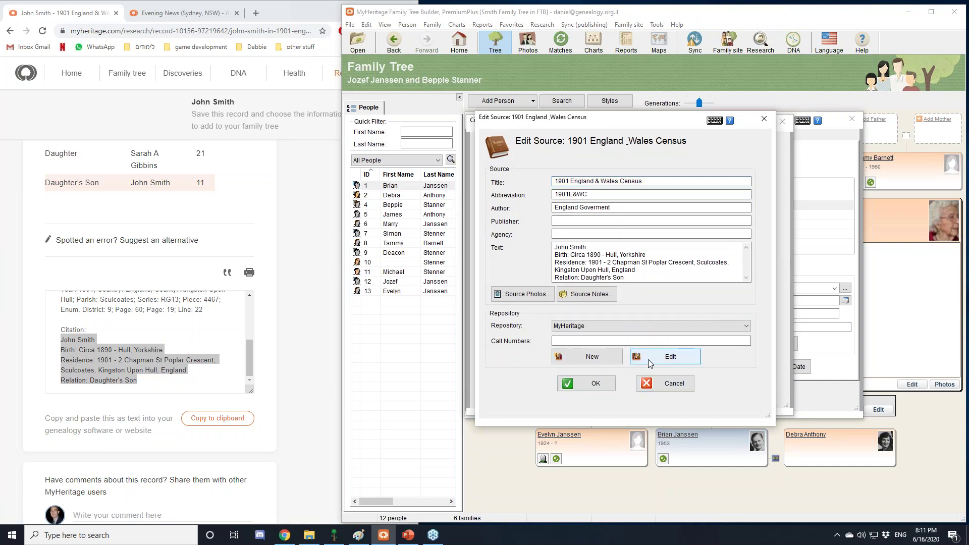
pyautogui.click(660, 384)
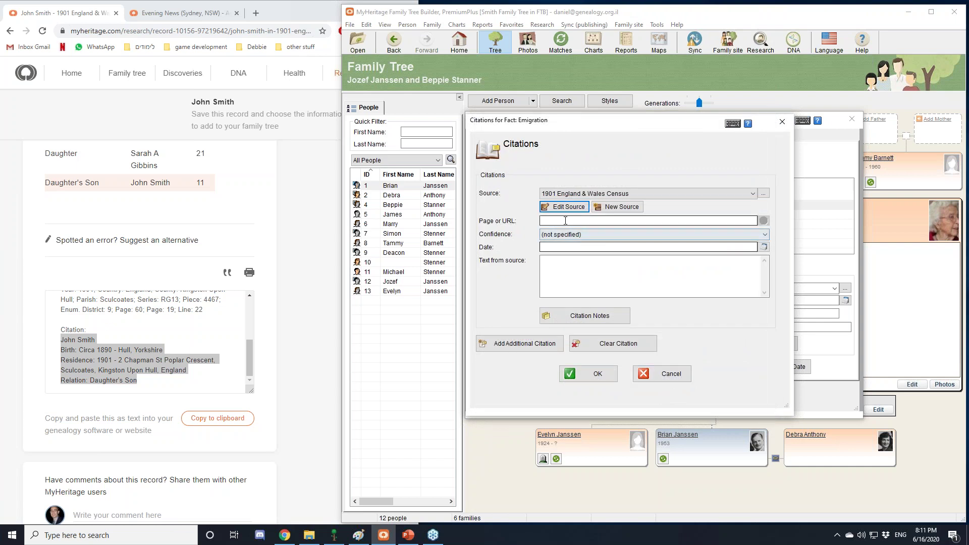
# Enter the census record's web address as the citation's page or URL, without the trailing query string.
pyautogui.hotkey('alt', 'Tab')
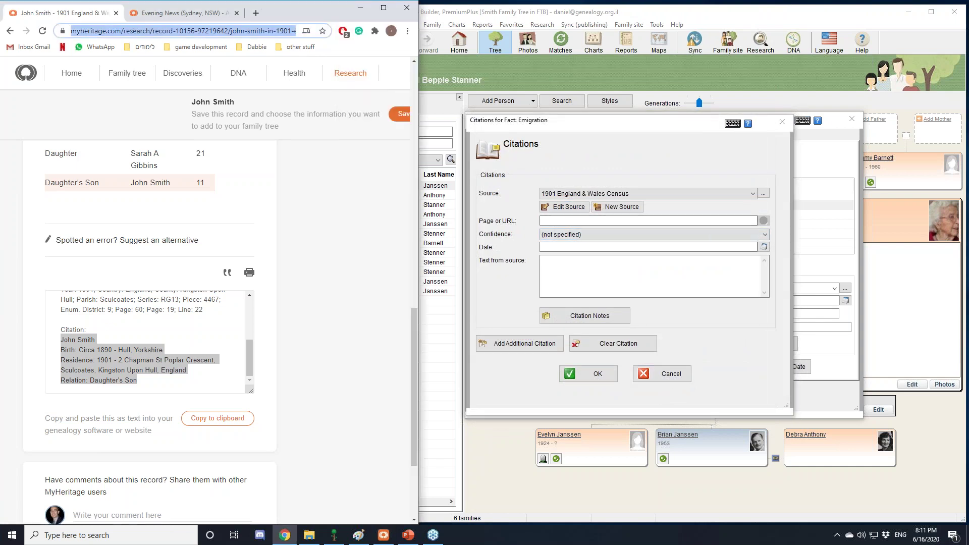
pyautogui.hotkey('ctrl', 'x')
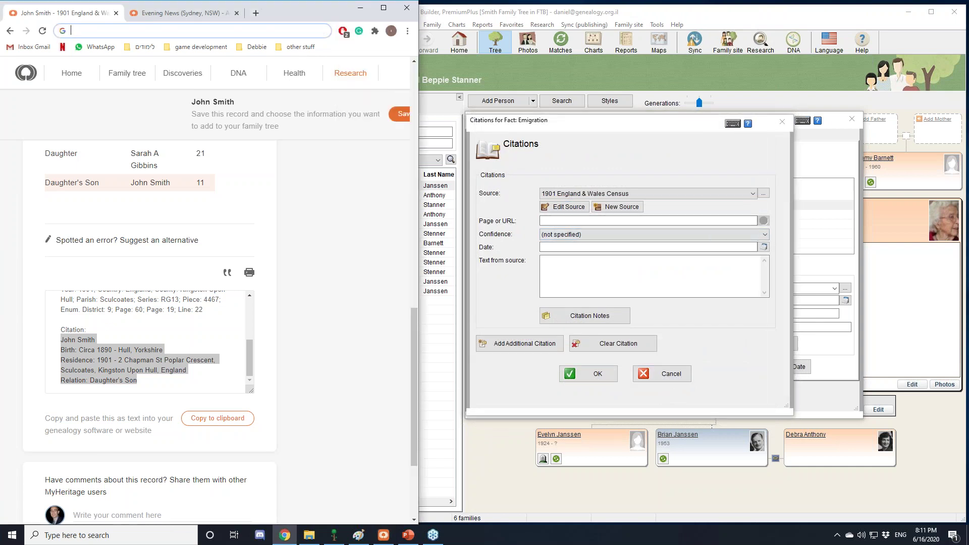
pyautogui.click(572, 221)
pyautogui.hotkey('ctrl', 'v')
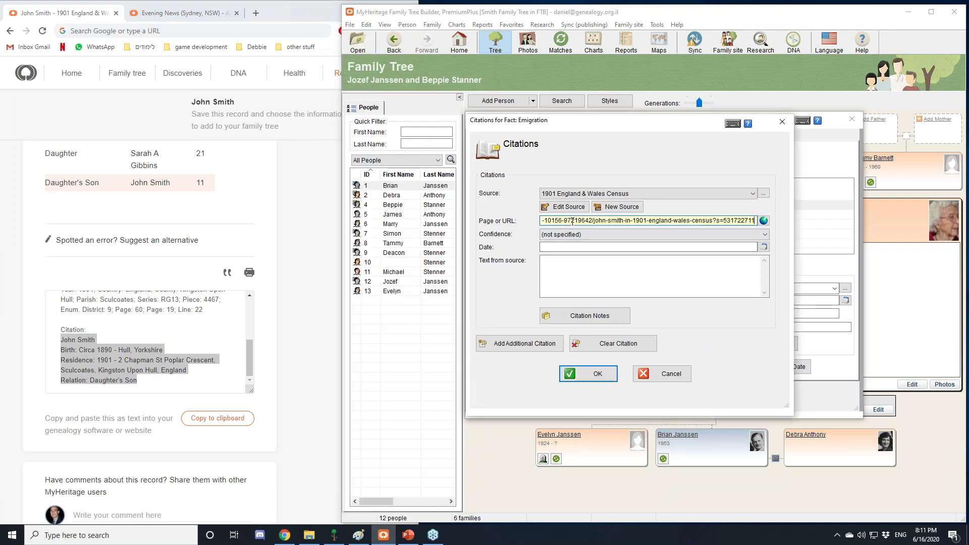
pyautogui.press('Tab')
pyautogui.click(718, 222)
pyautogui.moveTo(718, 222); pyautogui.dragTo(755, 222)
pyautogui.press('BackSpace')
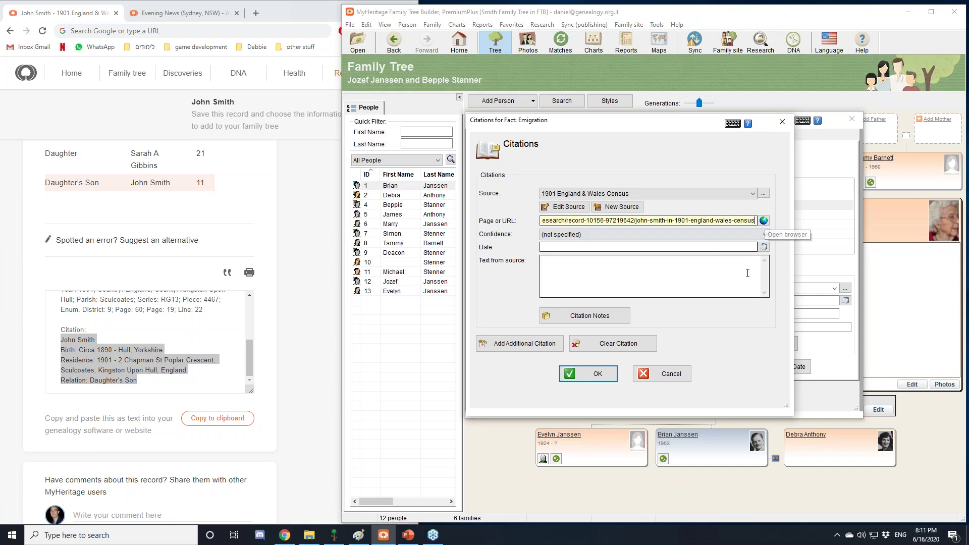
pyautogui.moveTo(635, 220); pyautogui.dragTo(508, 218)
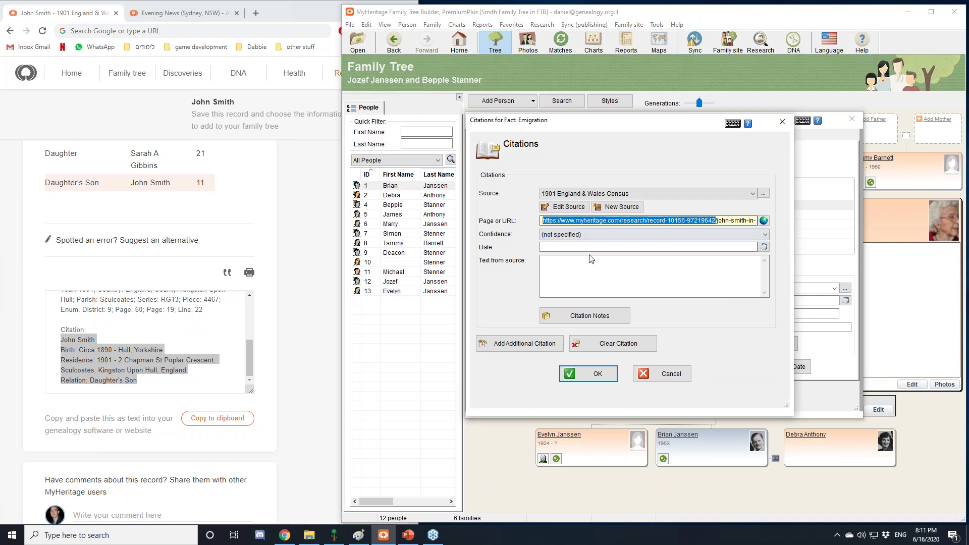
# Set the citation's confidence to "Direct and primary evidence" and its date to Jun 16 2020.
pyautogui.click(764, 234)
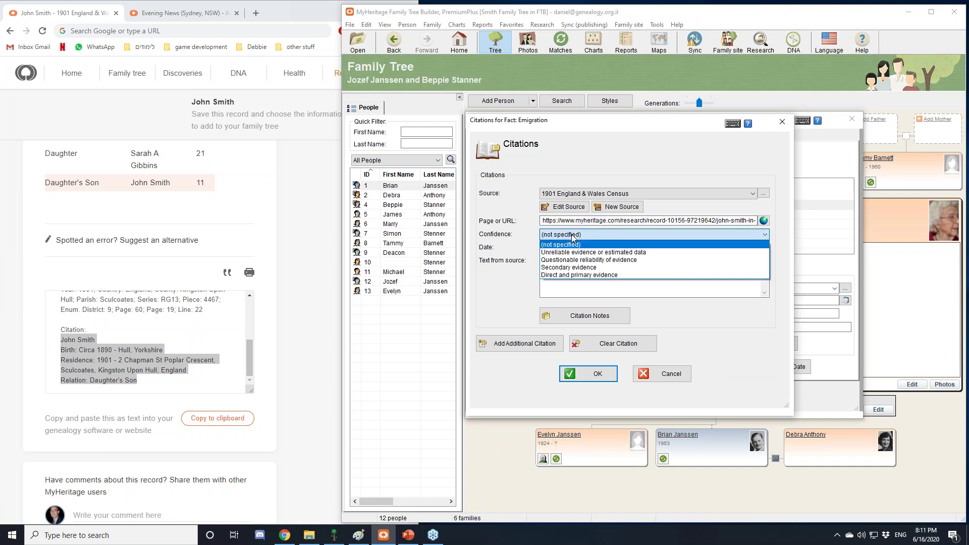
pyautogui.click(577, 275)
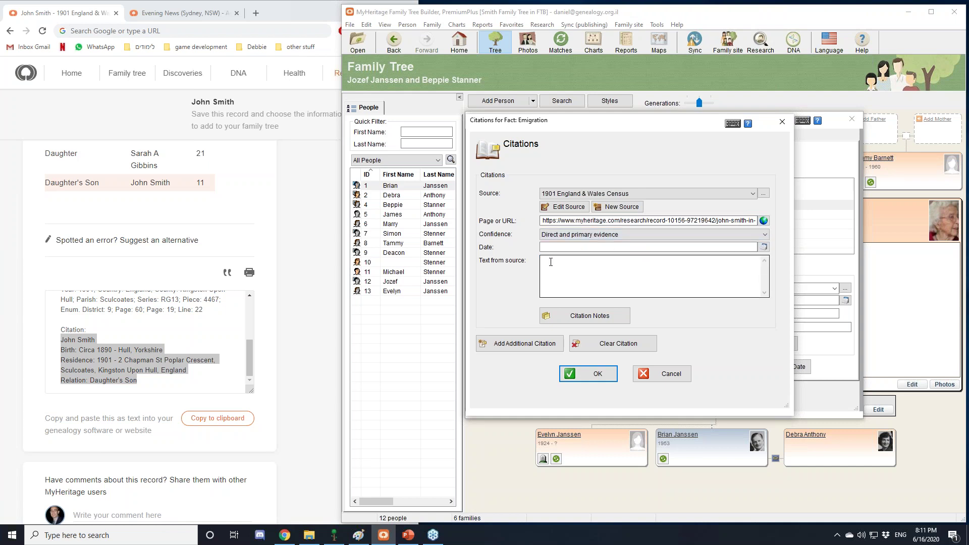
pyautogui.click(573, 248)
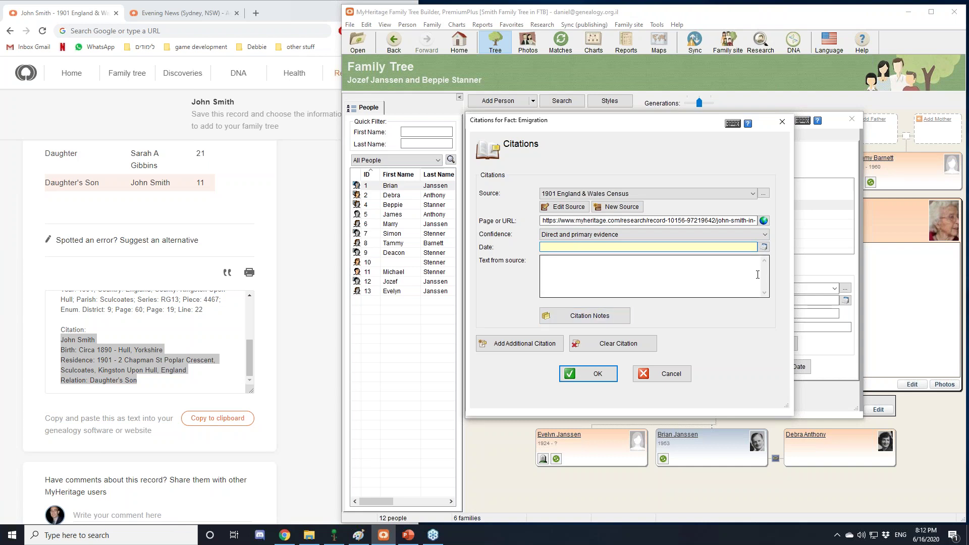
pyautogui.click(763, 248)
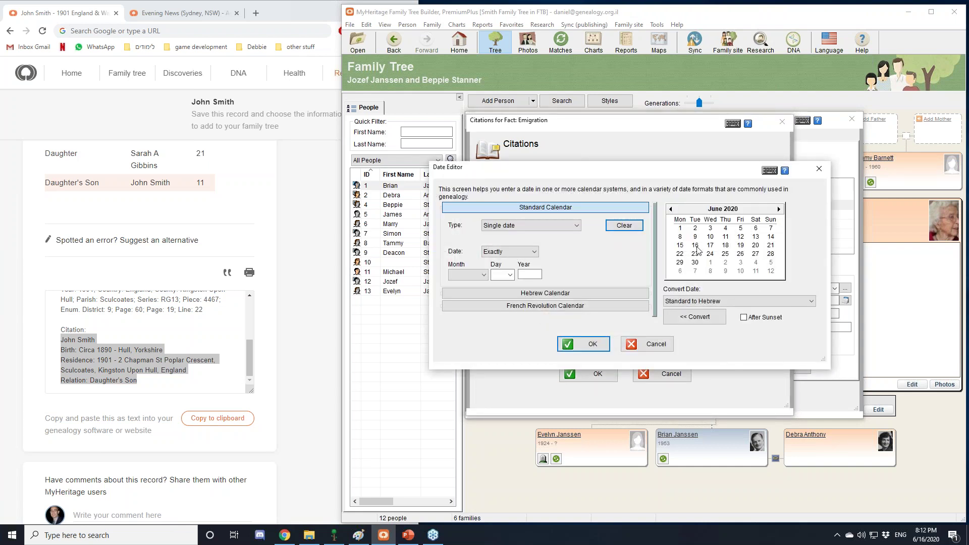
pyautogui.click(696, 245)
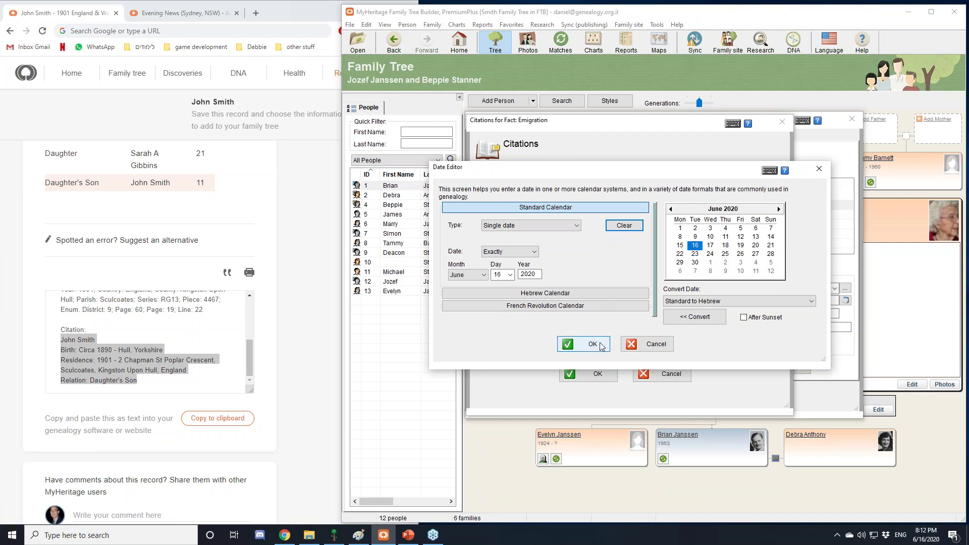
pyautogui.click(593, 345)
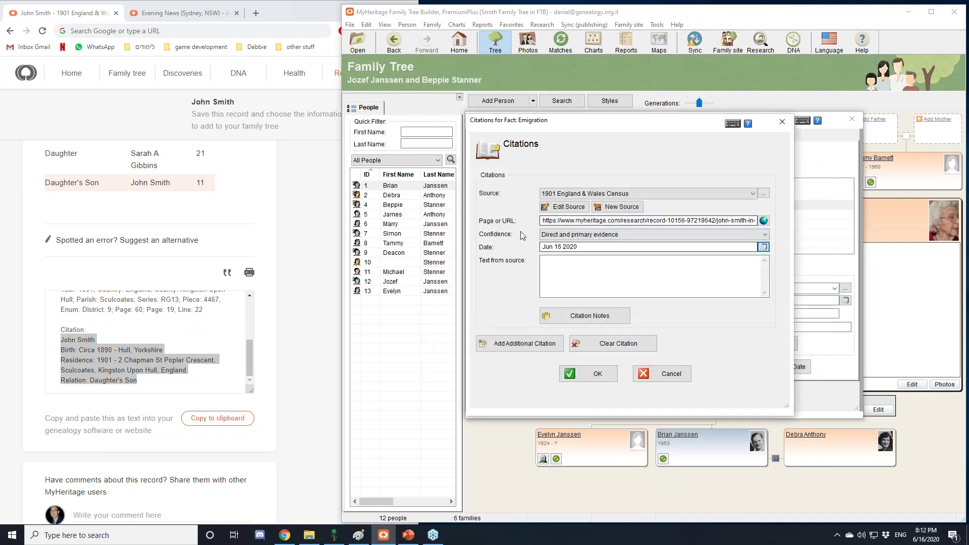
# Copy the citation details from the web record into the Emigration citation's text from source.
pyautogui.click(552, 270)
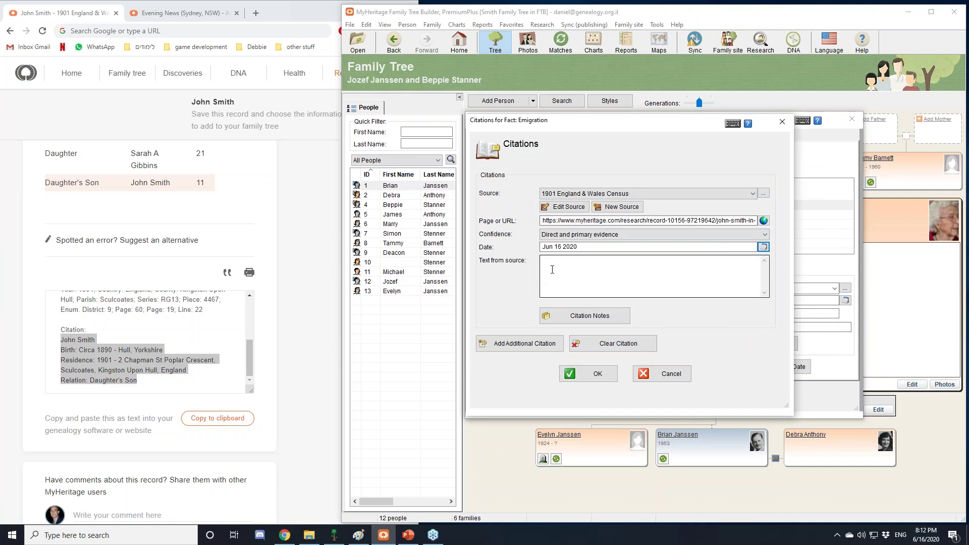
pyautogui.click(83, 355)
pyautogui.moveTo(61, 335); pyautogui.dragTo(137, 382)
pyautogui.hotkey('ctrl', 'c')
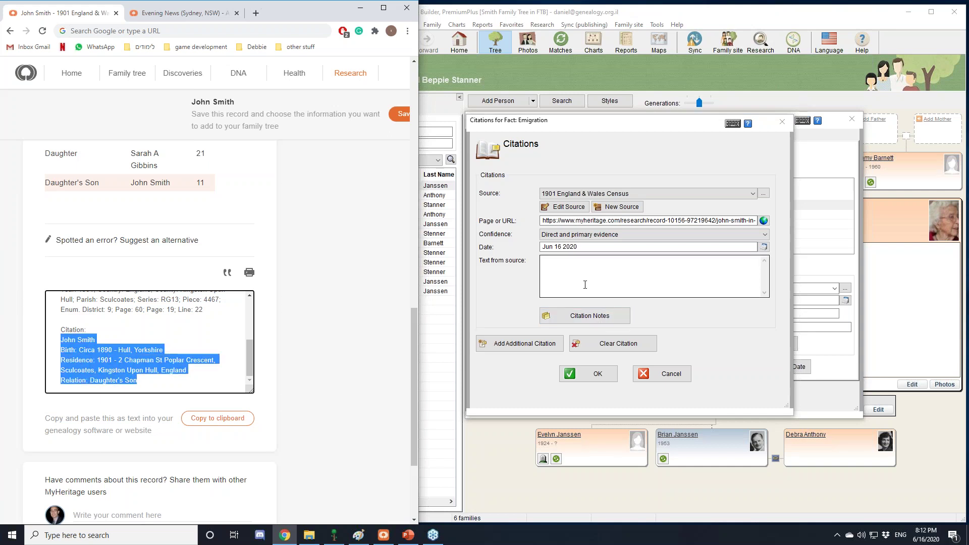
pyautogui.click(566, 269)
pyautogui.hotkey('ctrl', 'v')
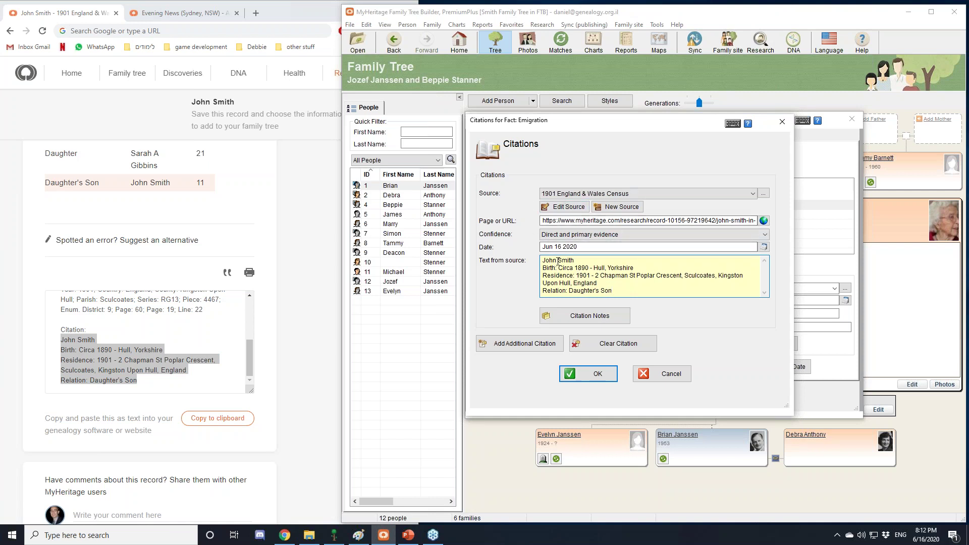
# Add census_page.jpg as a new photo associated with the 1901 England & Wales Census source.
pyautogui.click(573, 214)
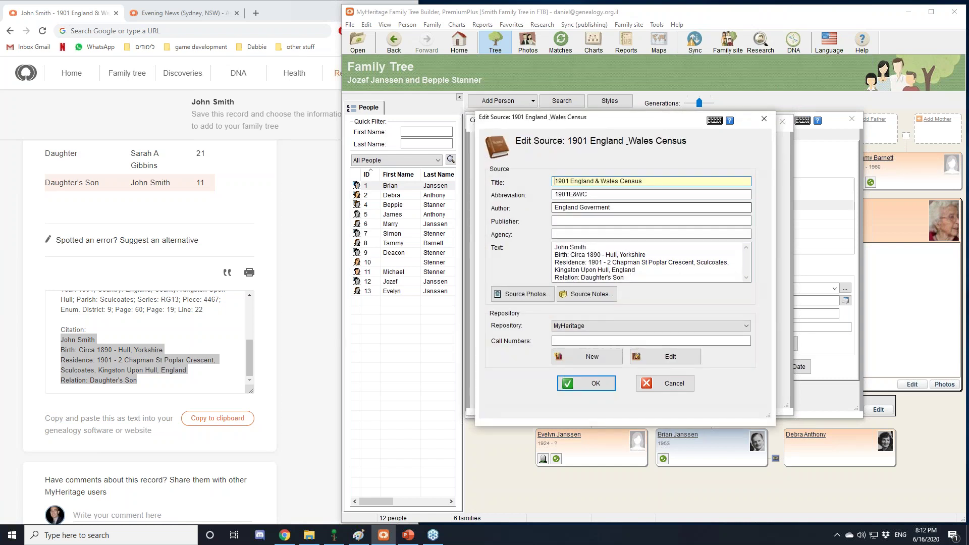
pyautogui.click(522, 300)
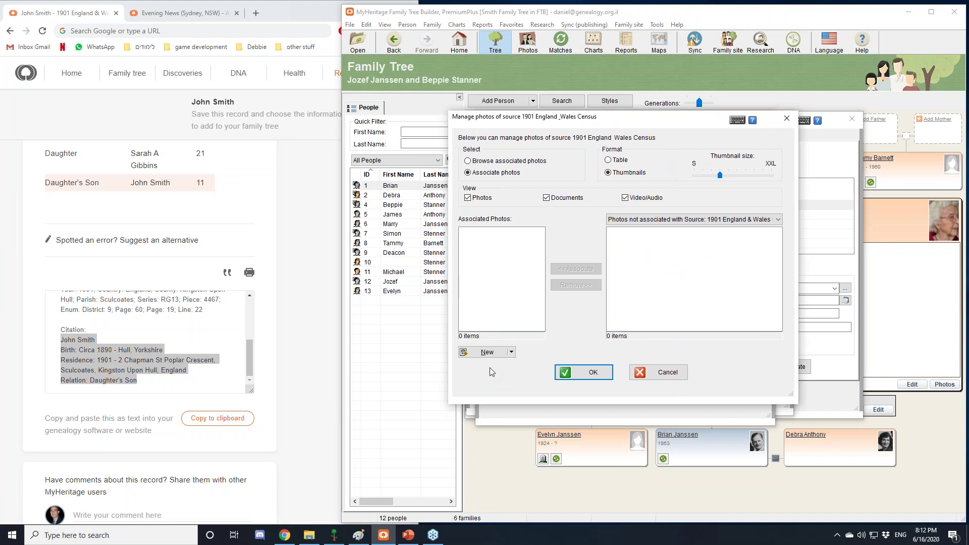
pyautogui.click(486, 354)
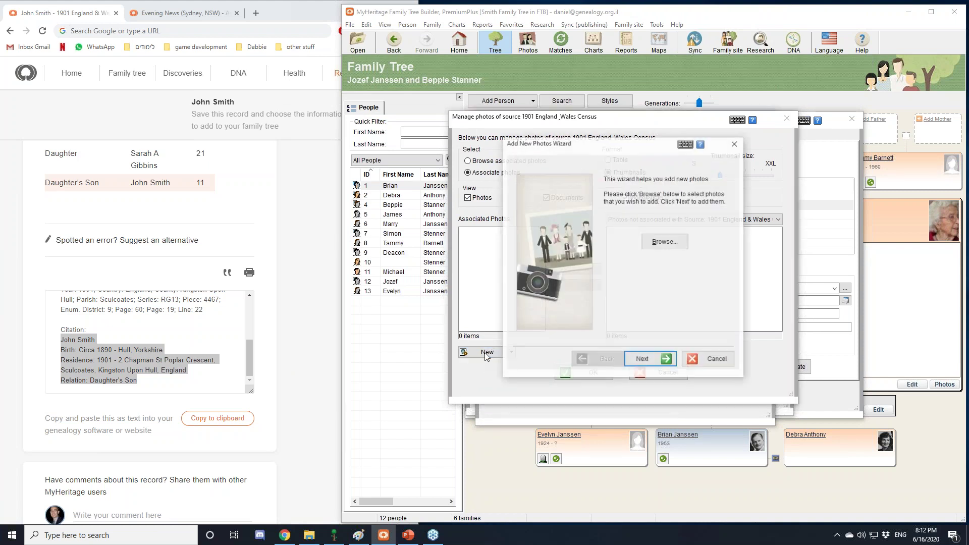
pyautogui.click(661, 244)
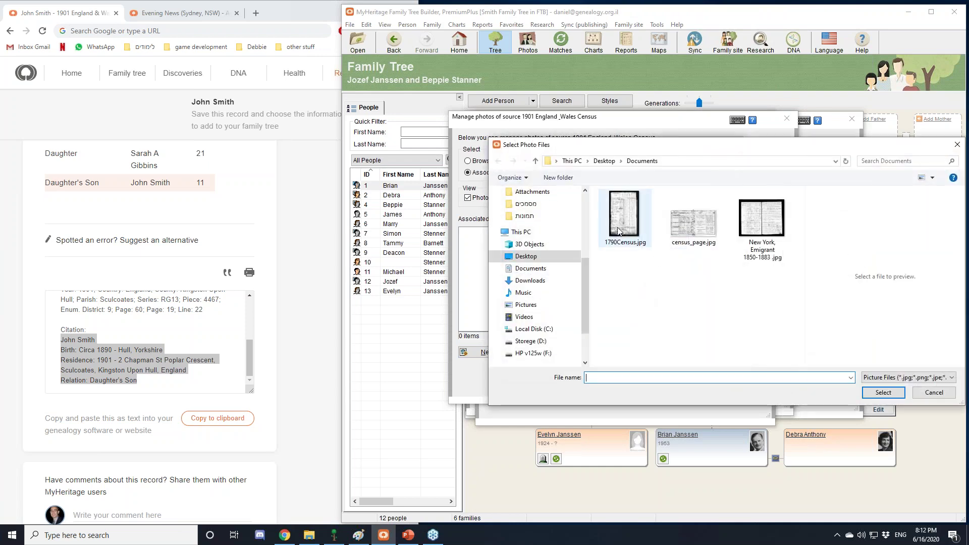
pyautogui.click(692, 222)
pyautogui.click(877, 395)
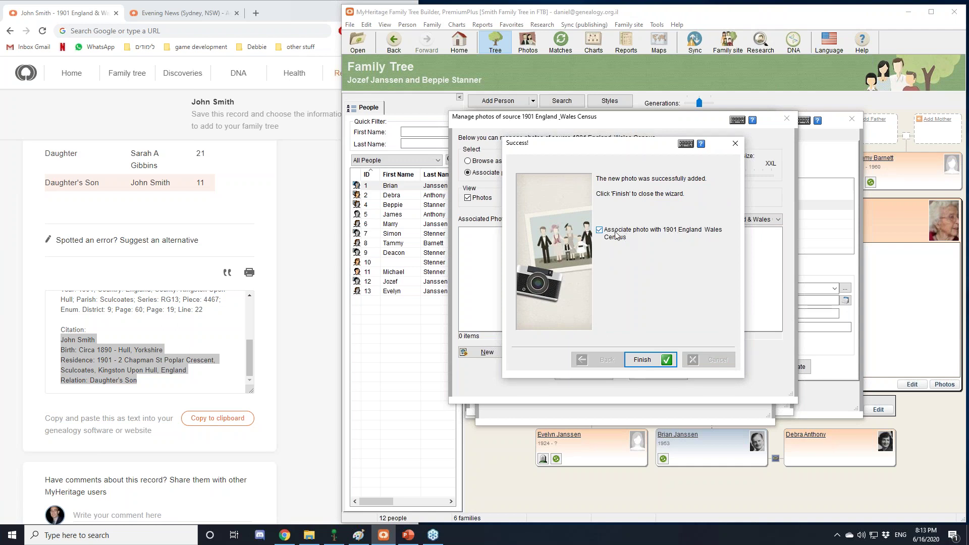
pyautogui.click(645, 361)
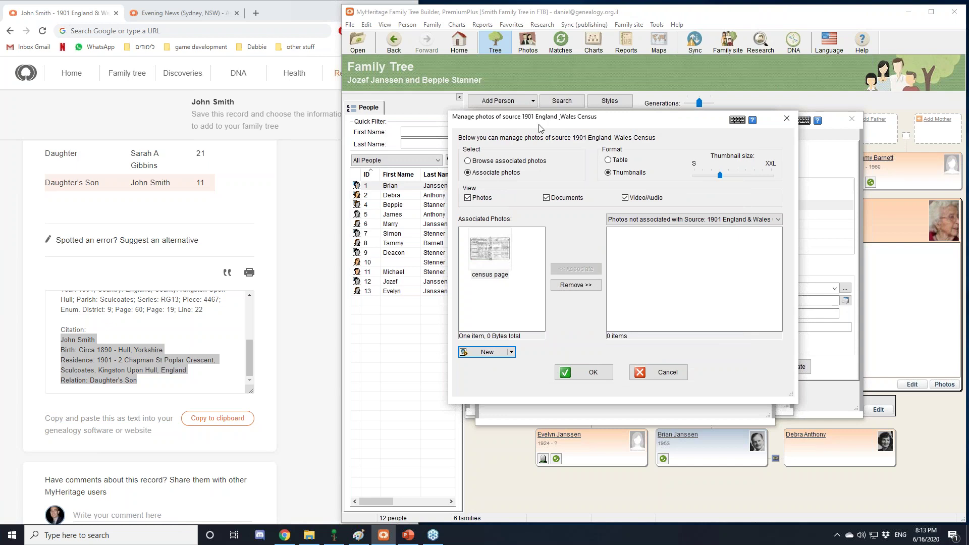
pyautogui.click(592, 376)
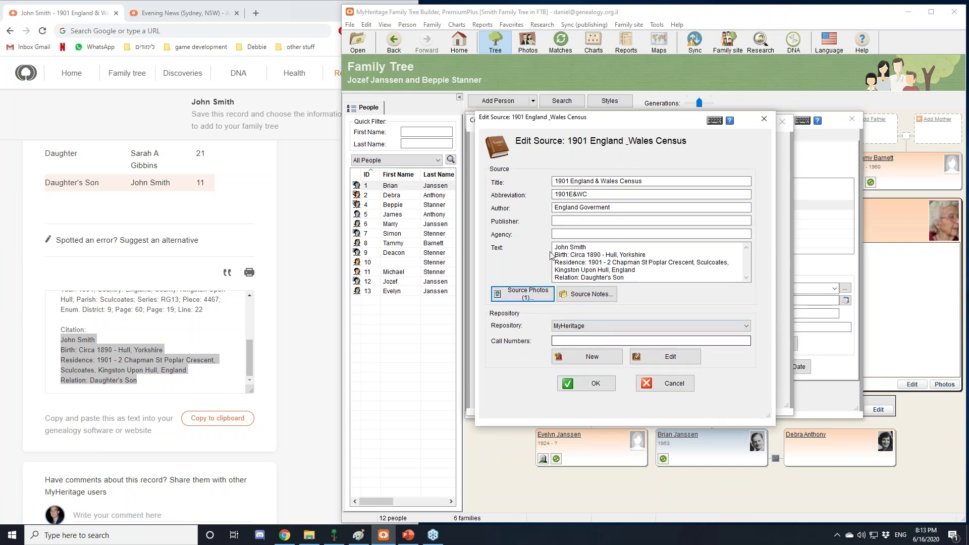
# Append "for" and the person's name to the source title, and save the source, citation and person details.
pyautogui.click(656, 183)
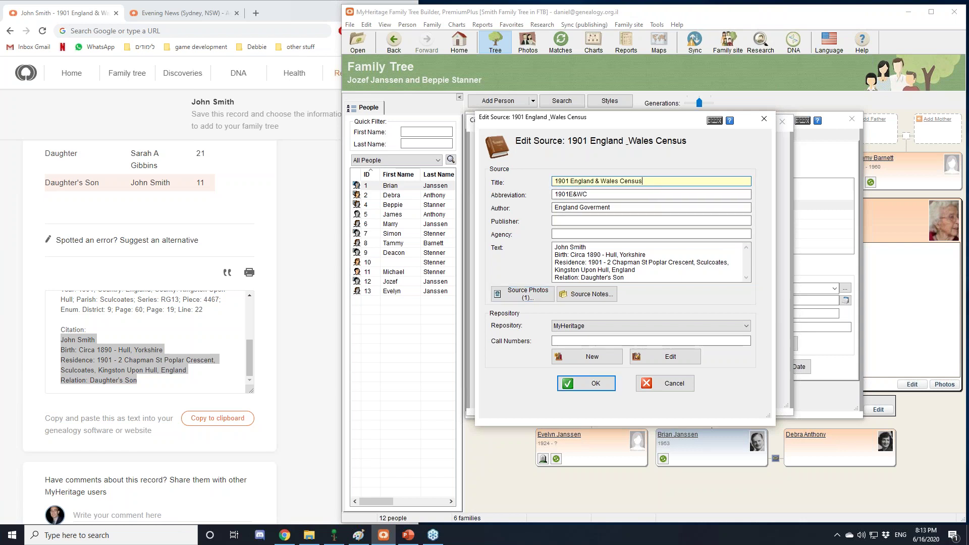
pyautogui.write('for Steneer Beppy')
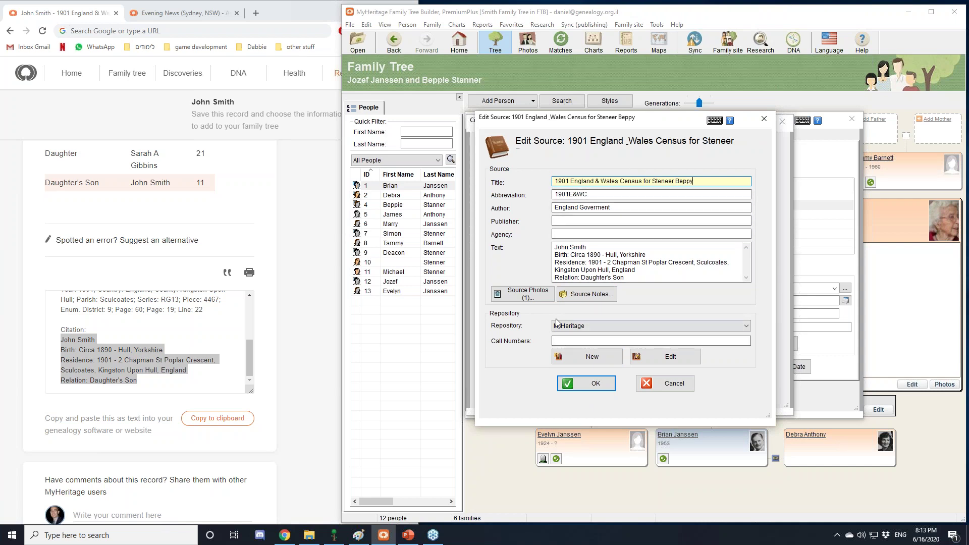
pyautogui.click(593, 383)
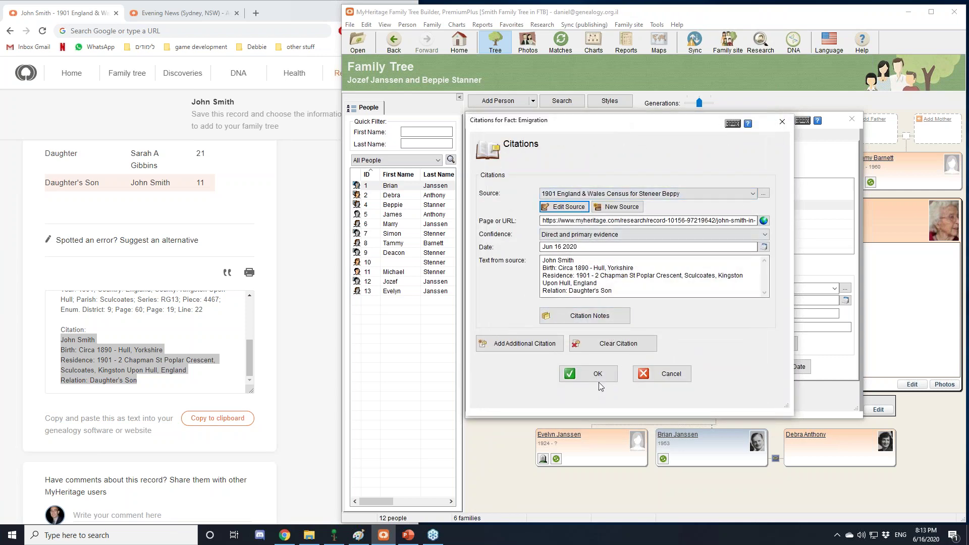
pyautogui.click(597, 374)
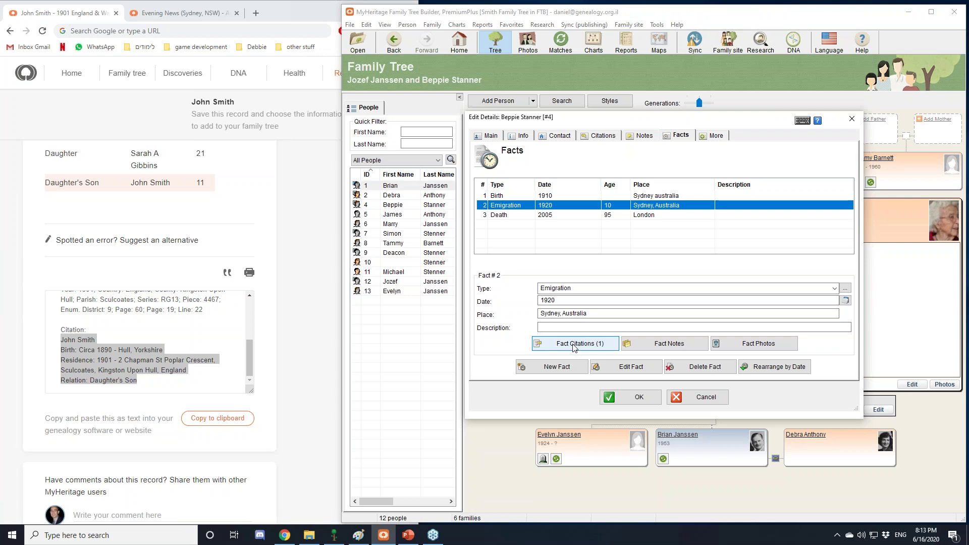
pyautogui.click(639, 398)
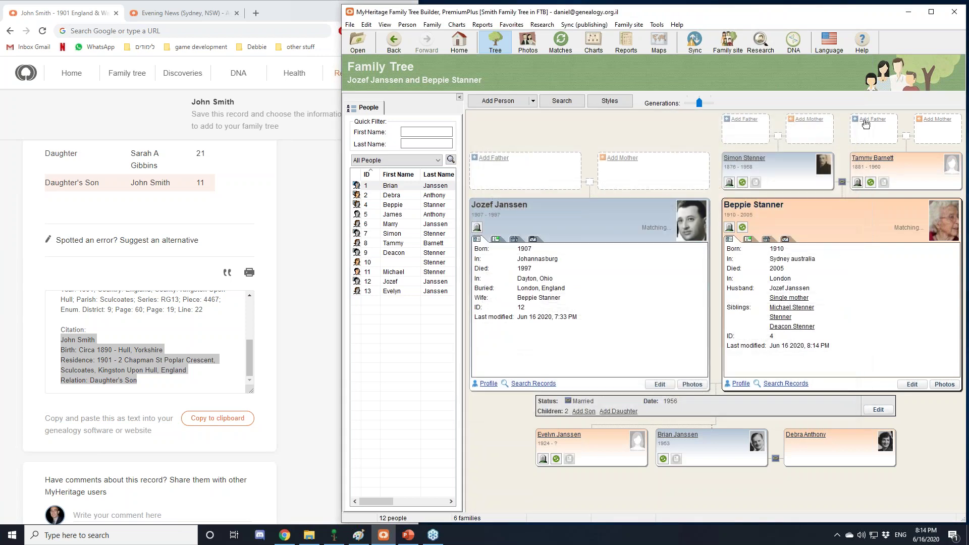
# Reopen the same person's facts, check that the Emigration fact has its citation, and leave without changes.
pyautogui.doubleClick(840, 214)
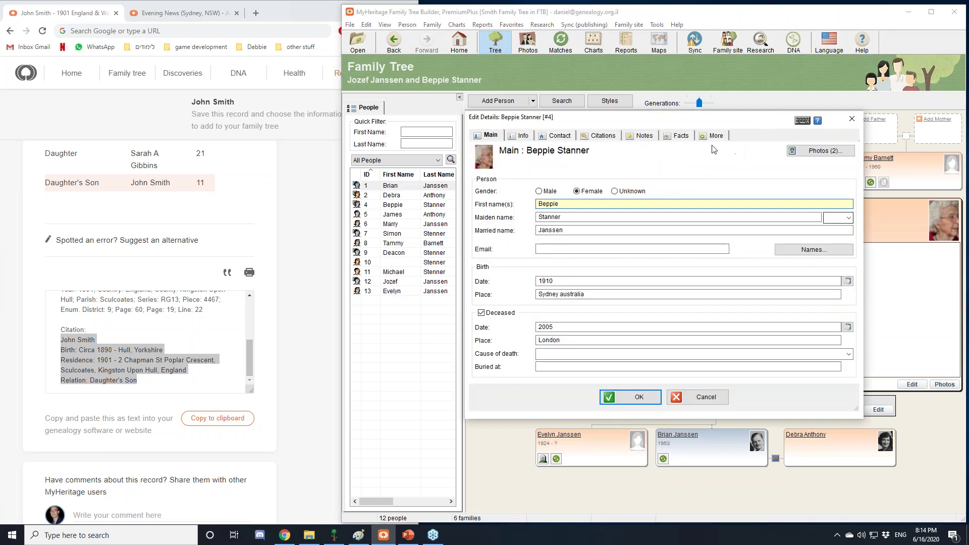
pyautogui.click(678, 135)
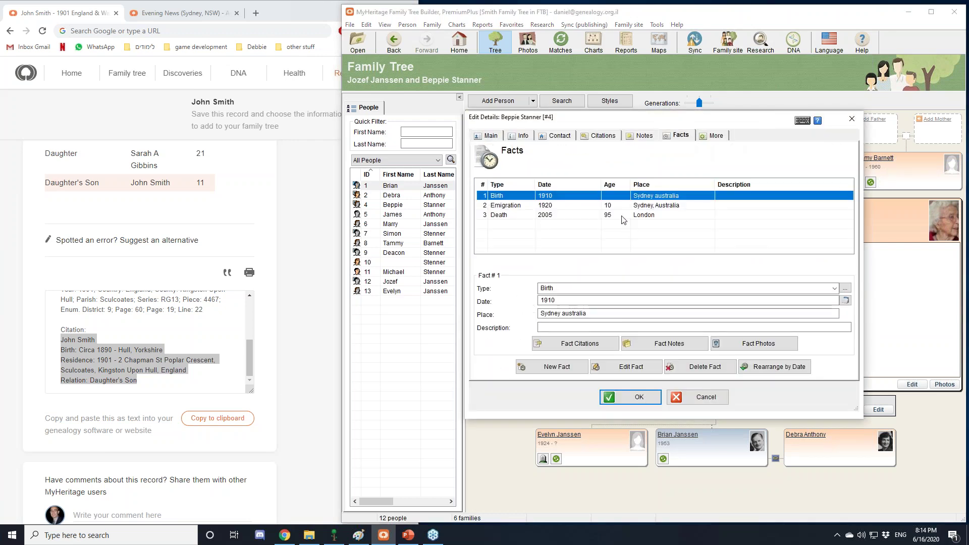
pyautogui.click(508, 206)
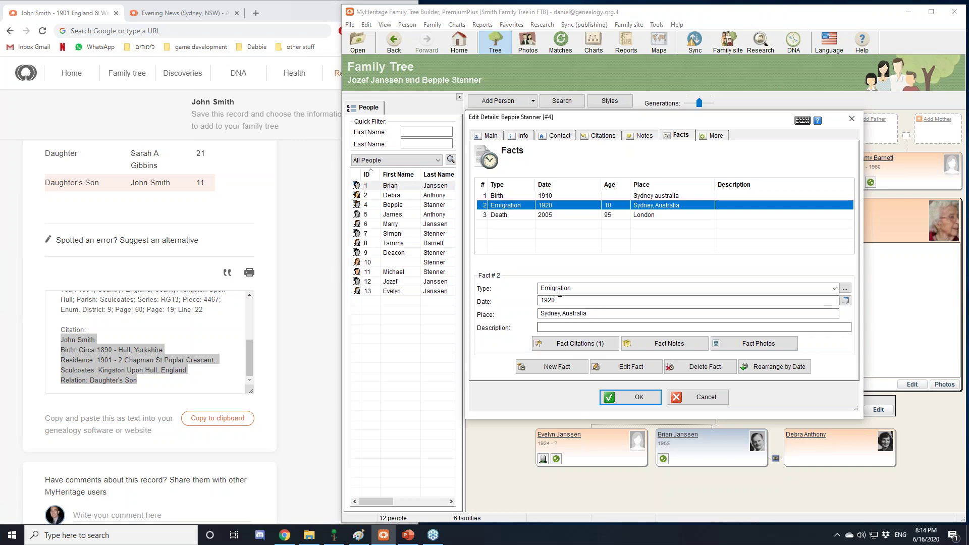
pyautogui.click(684, 398)
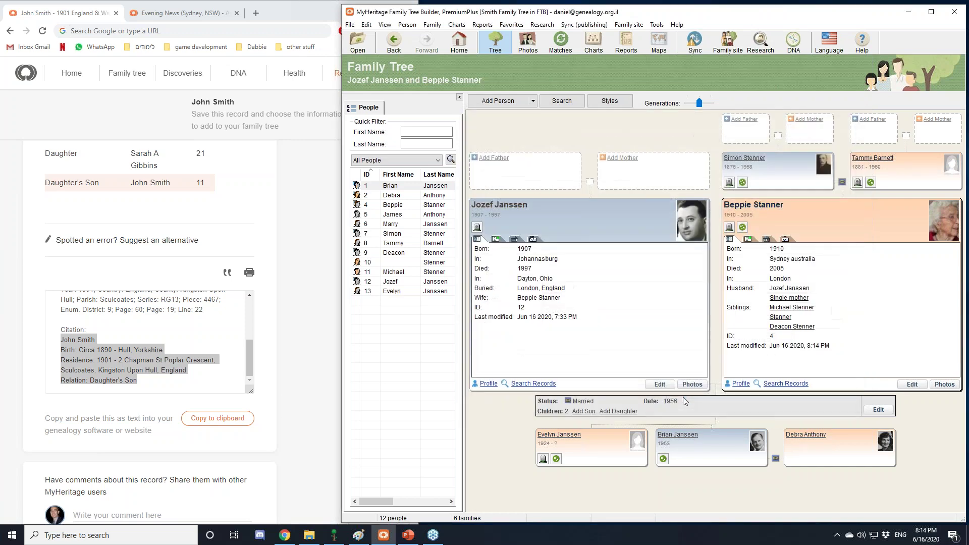
# Open the census page photo for editing from the photo collection, declining the albums offer, and enlarge its editing window.
pyautogui.click(527, 43)
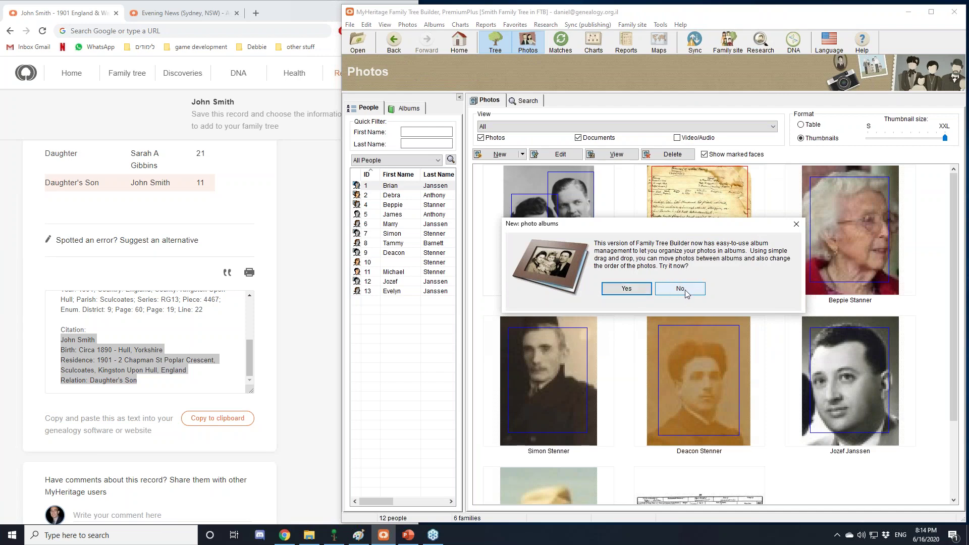
pyautogui.click(658, 290)
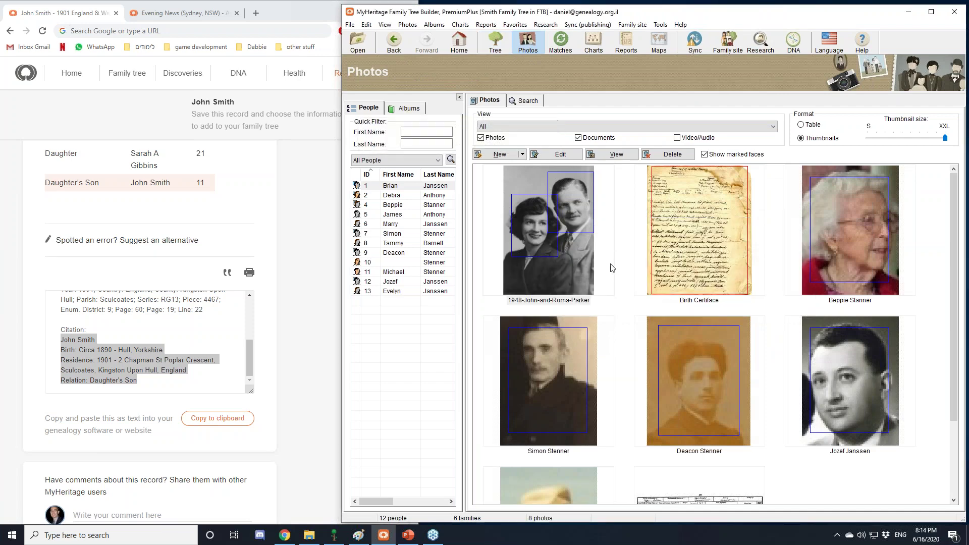
pyautogui.scroll(-2, 611, 282)
pyautogui.doubleClick(680, 433)
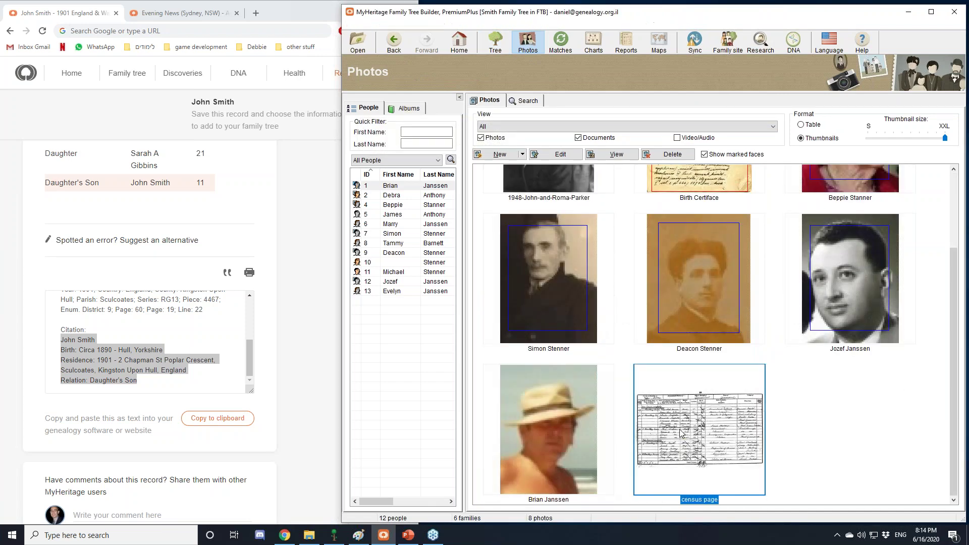
pyautogui.moveTo(493, 119); pyautogui.dragTo(588, 44)
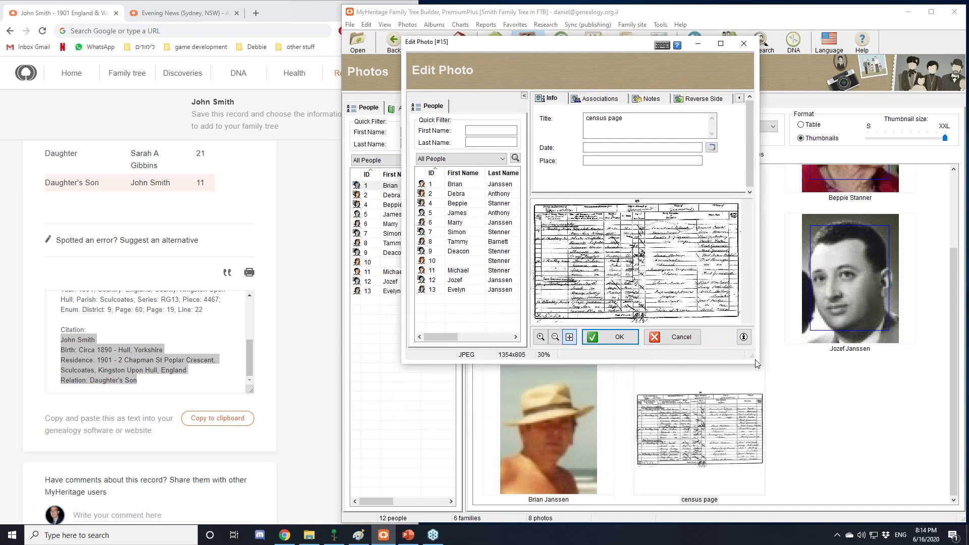
pyautogui.moveTo(755, 359); pyautogui.dragTo(941, 469)
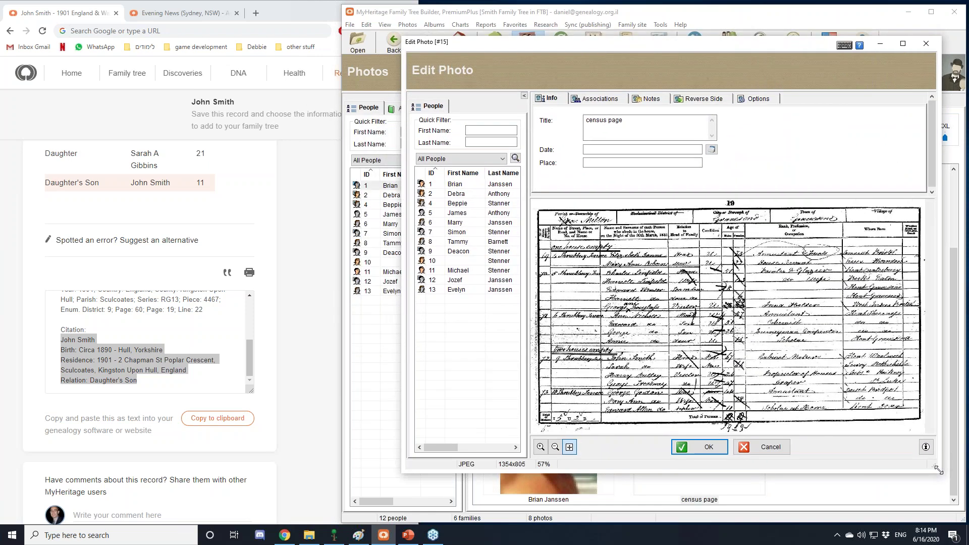
pyautogui.click(611, 126)
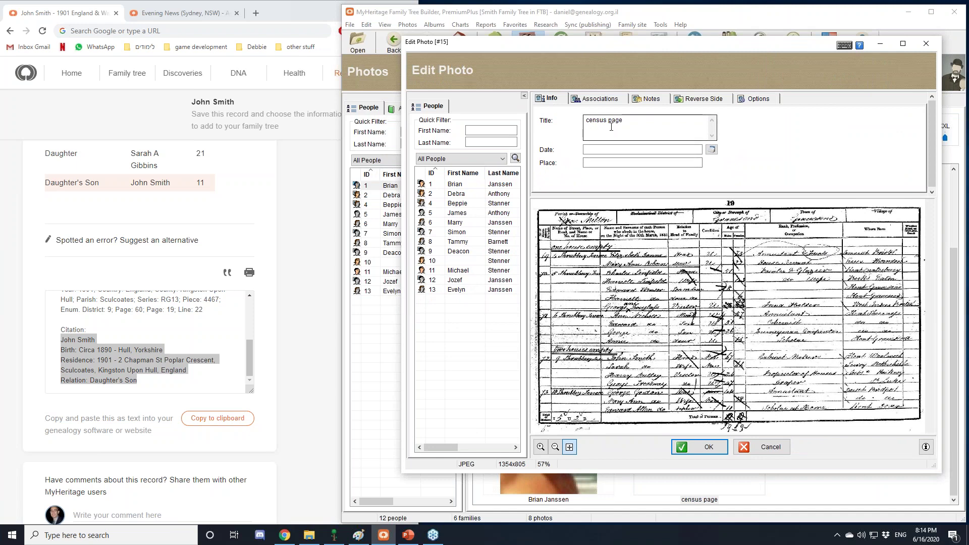
pyautogui.click(643, 127)
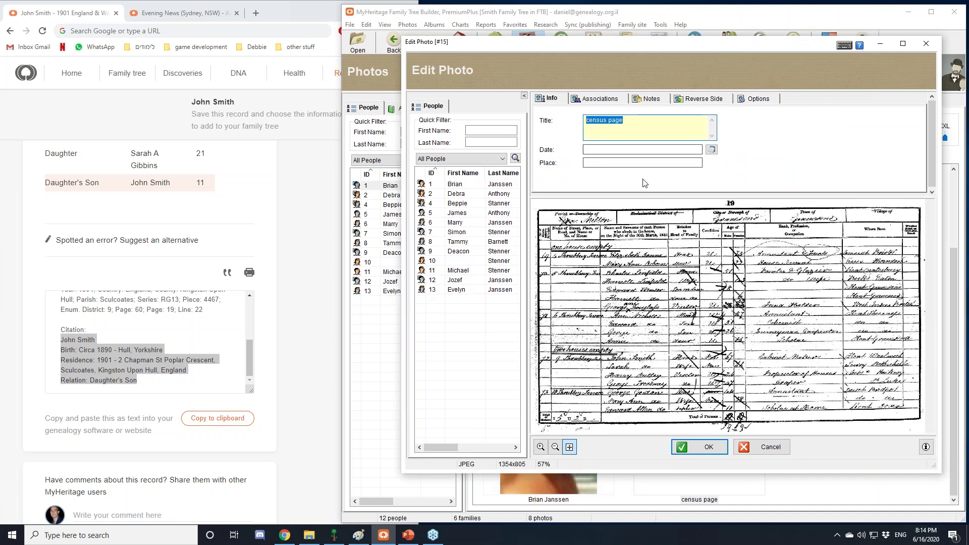
# Associate the census page photo with the person's 1920 Emigration fact and copy the fact's date and place to the photo.
pyautogui.click(593, 100)
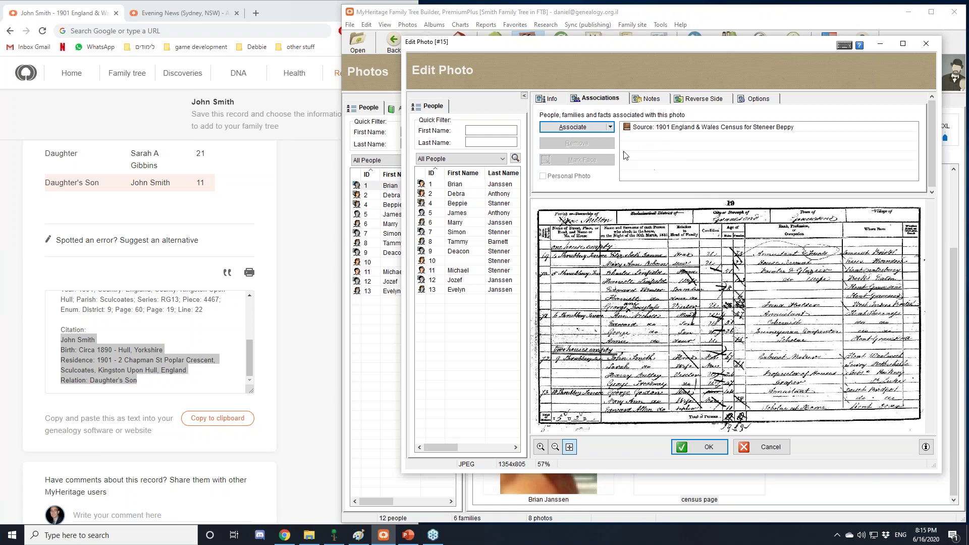
pyautogui.click(612, 128)
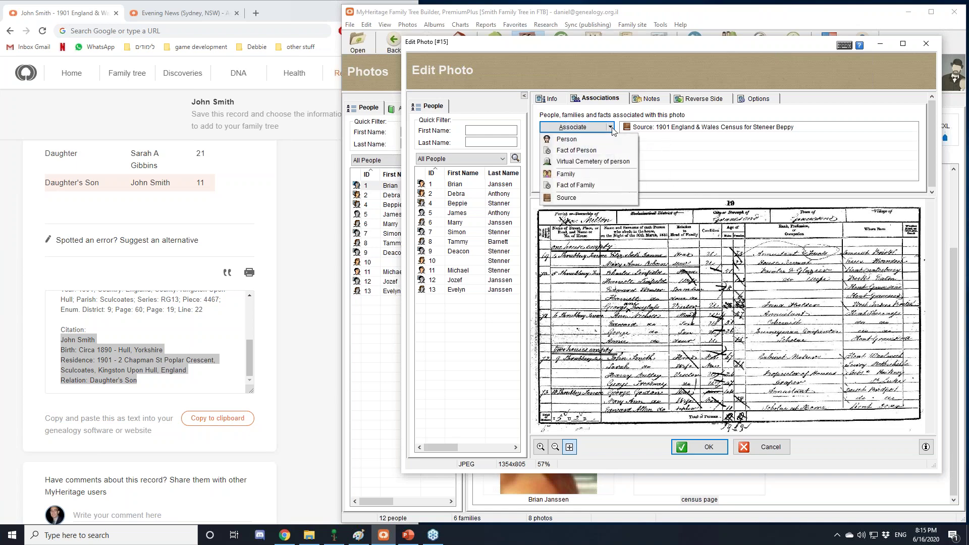
pyautogui.click(581, 151)
pyautogui.moveTo(444, 108); pyautogui.dragTo(651, 130)
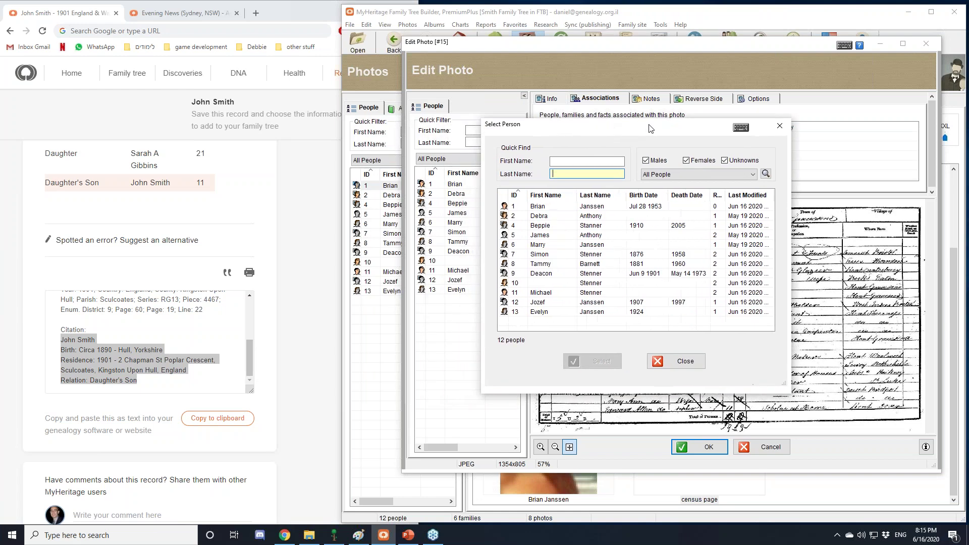
pyautogui.click(607, 229)
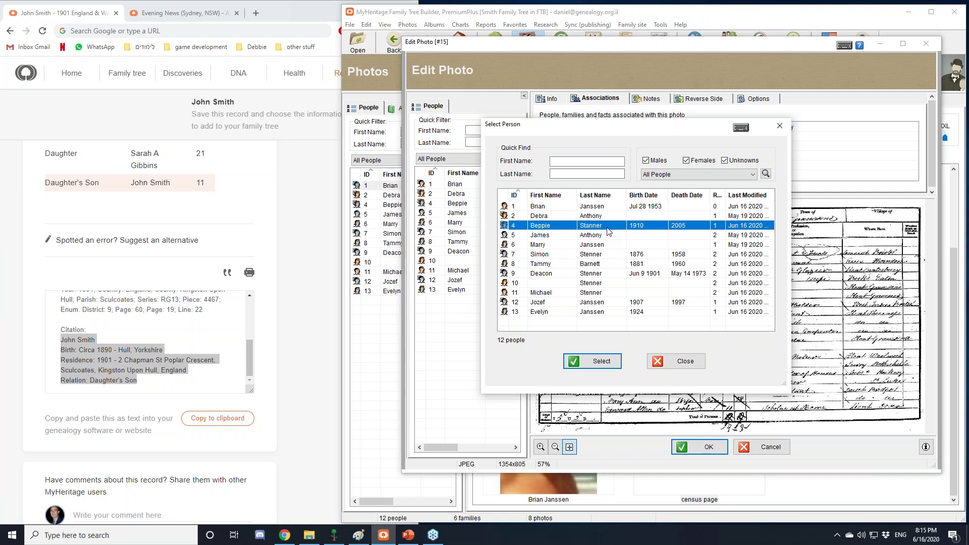
pyautogui.click(605, 367)
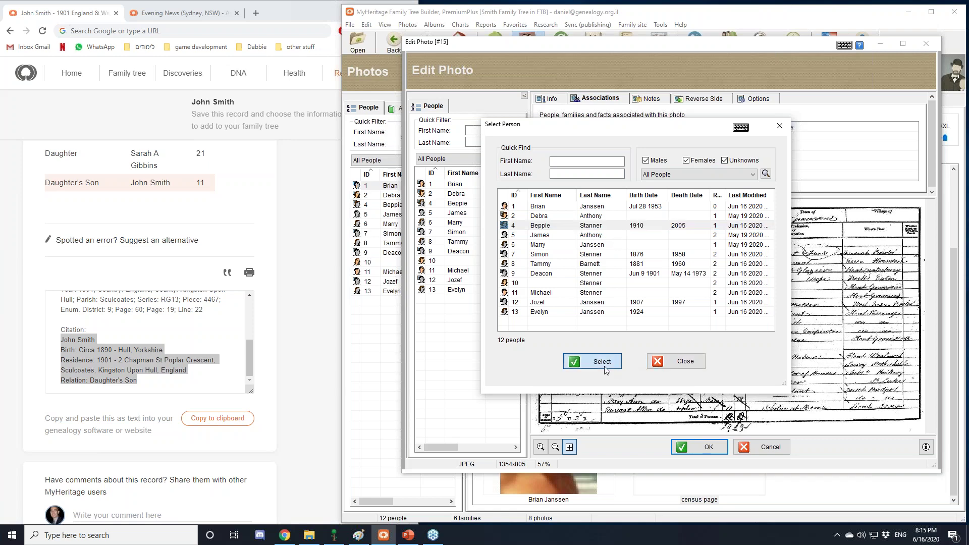
pyautogui.moveTo(437, 149); pyautogui.dragTo(747, 197)
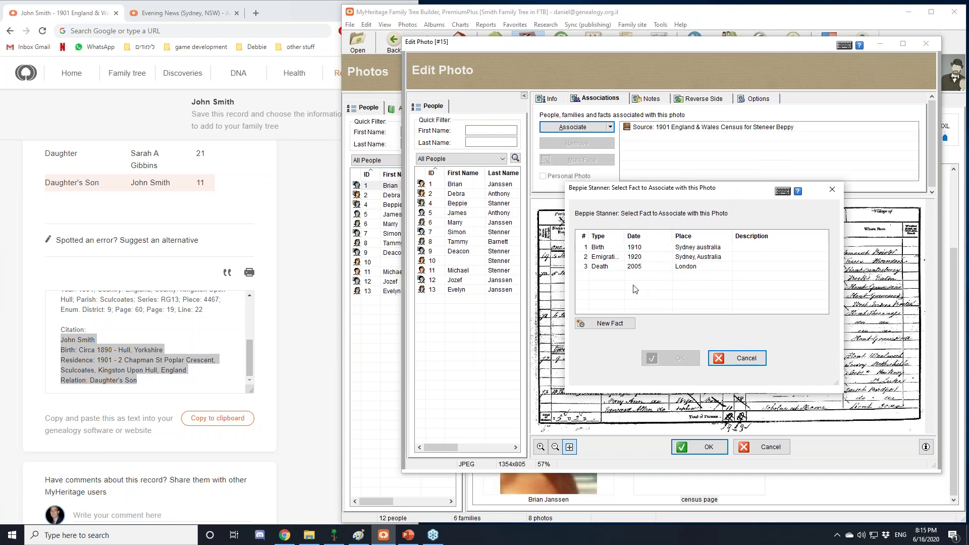
pyautogui.click(616, 259)
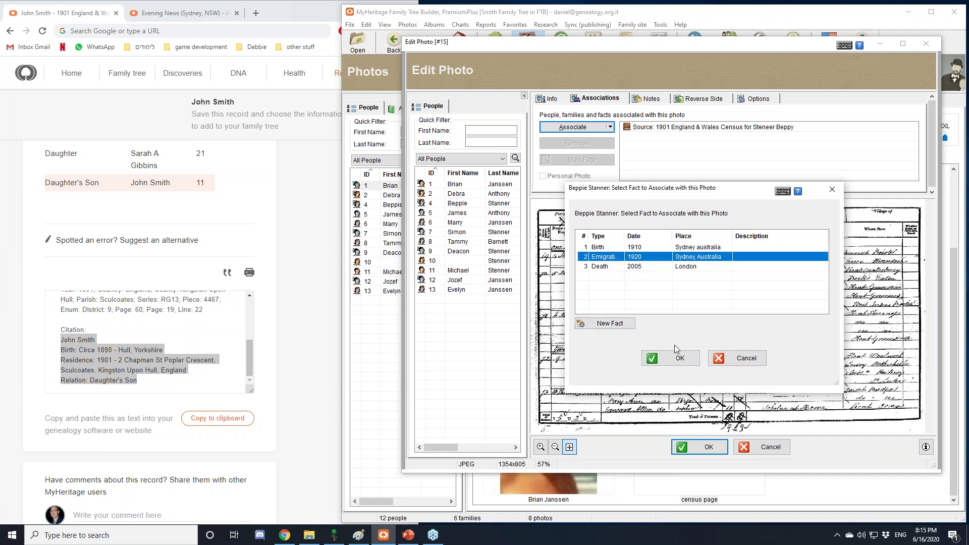
pyautogui.click(676, 360)
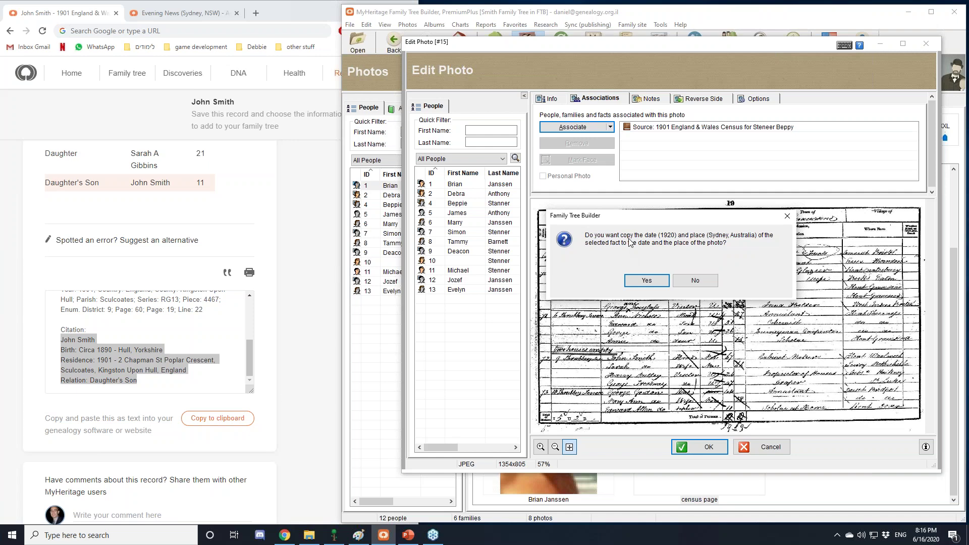
pyautogui.click(641, 279)
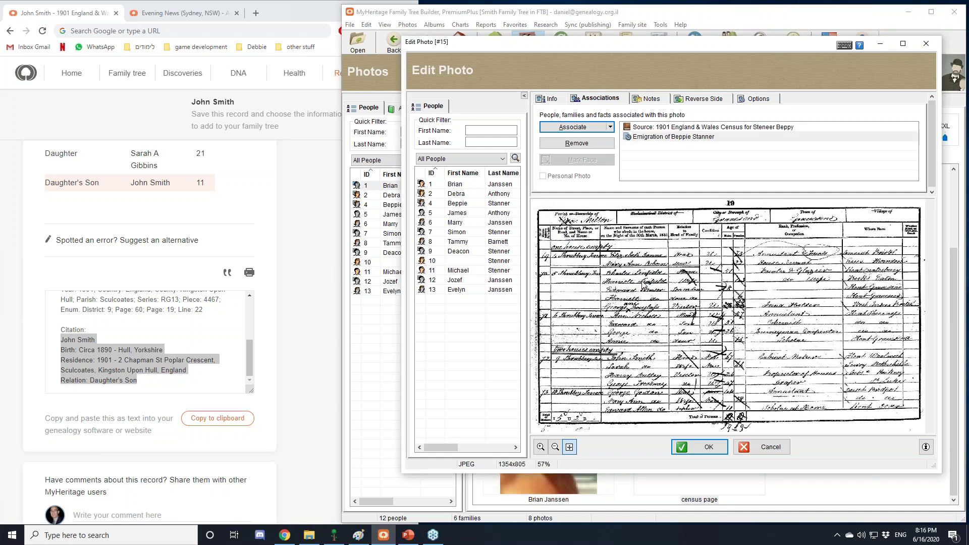
# Check the date and place in the census page photo's general information.
pyautogui.click(554, 99)
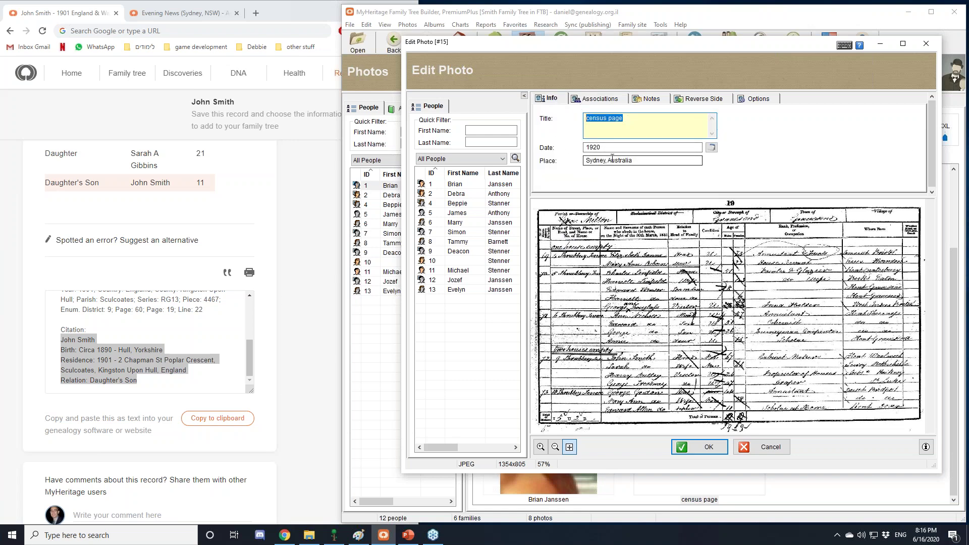
pyautogui.moveTo(603, 147); pyautogui.dragTo(580, 147)
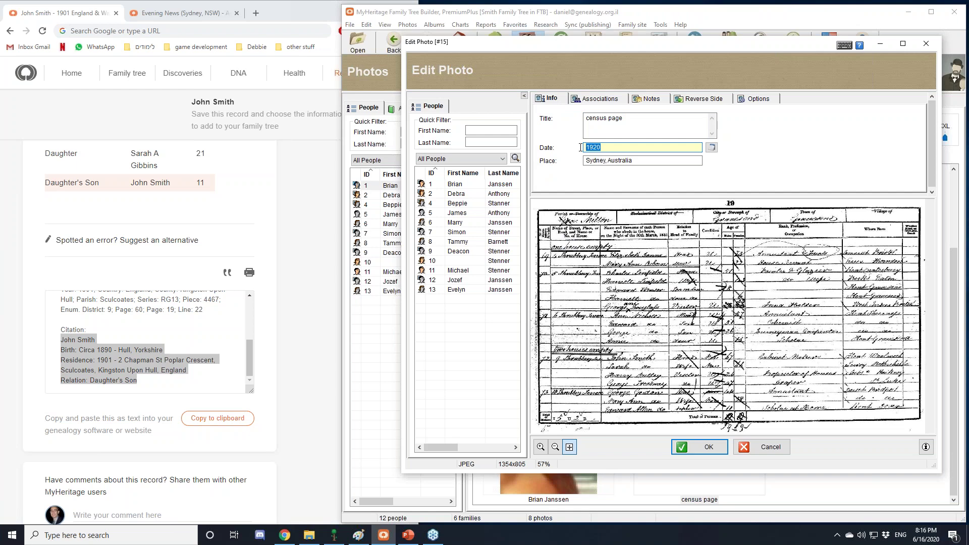
pyautogui.moveTo(638, 160); pyautogui.dragTo(555, 159)
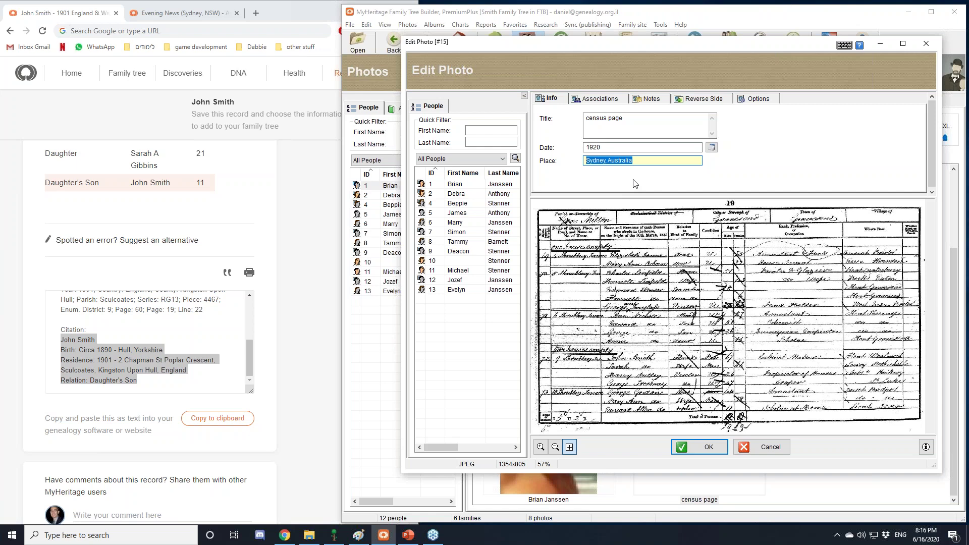
# Save the census page photo's details, then reopen the 1920 Emigration fact of the wife in the family tree.
pyautogui.click(709, 448)
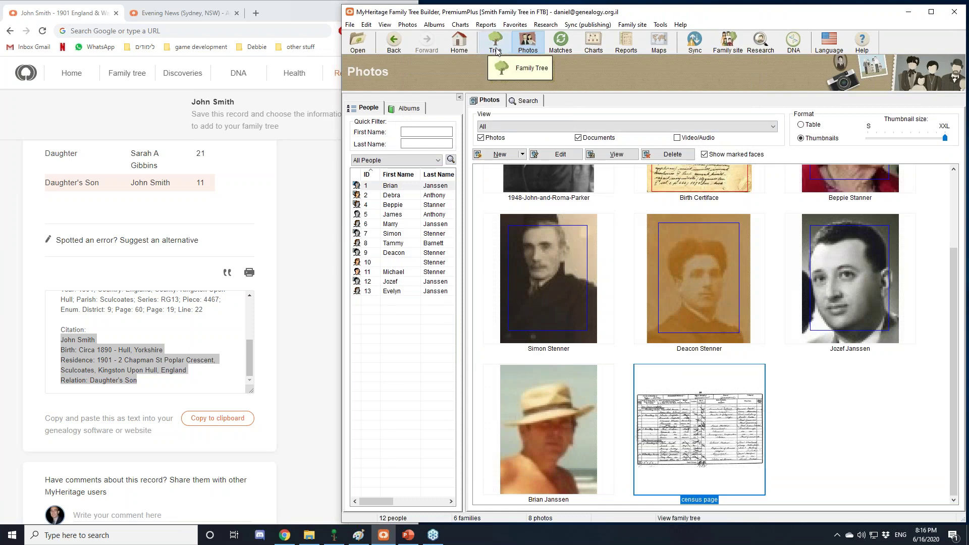
pyautogui.click(495, 51)
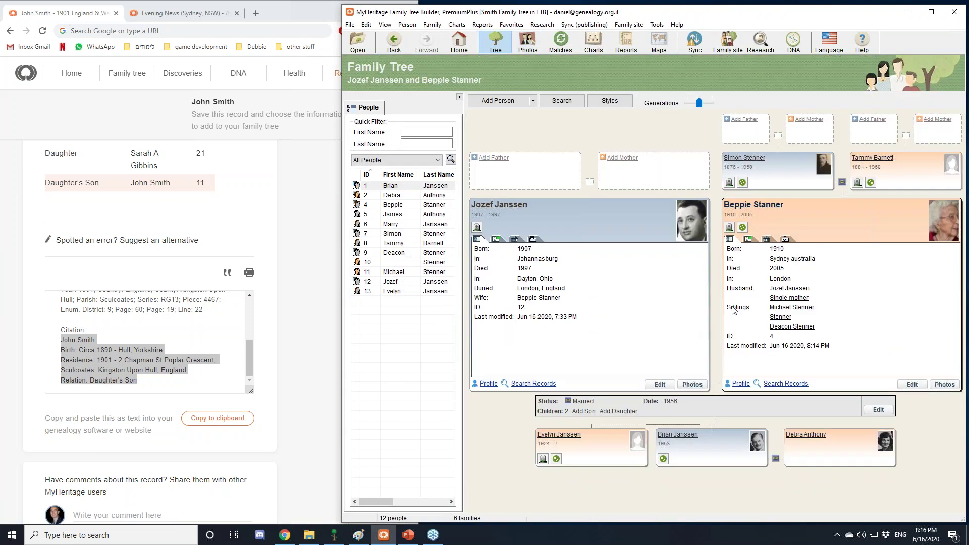
pyautogui.doubleClick(806, 228)
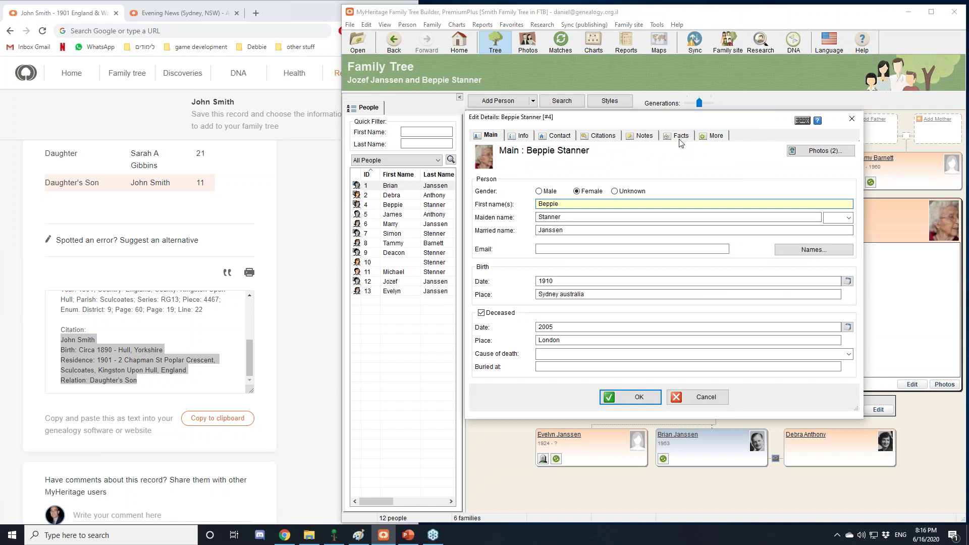
pyautogui.click(679, 136)
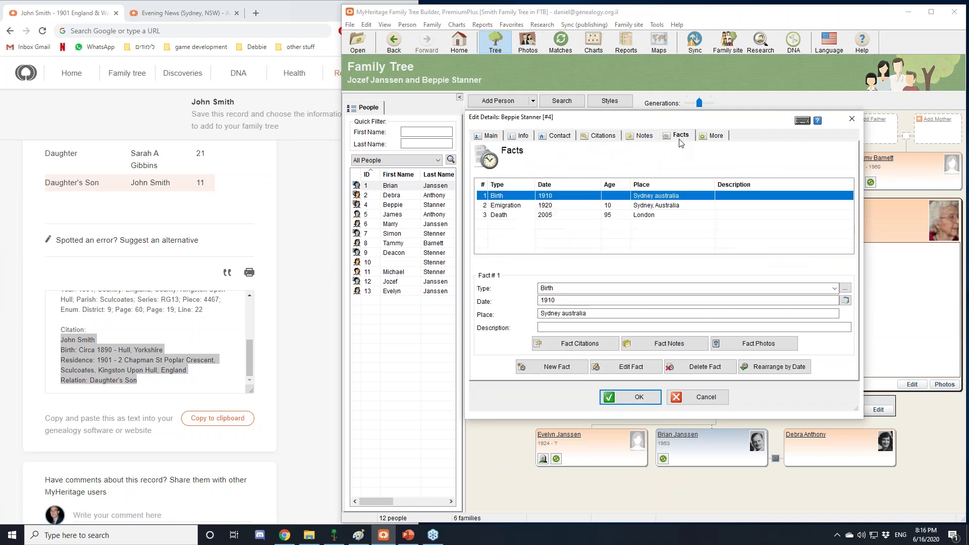
pyautogui.click(577, 207)
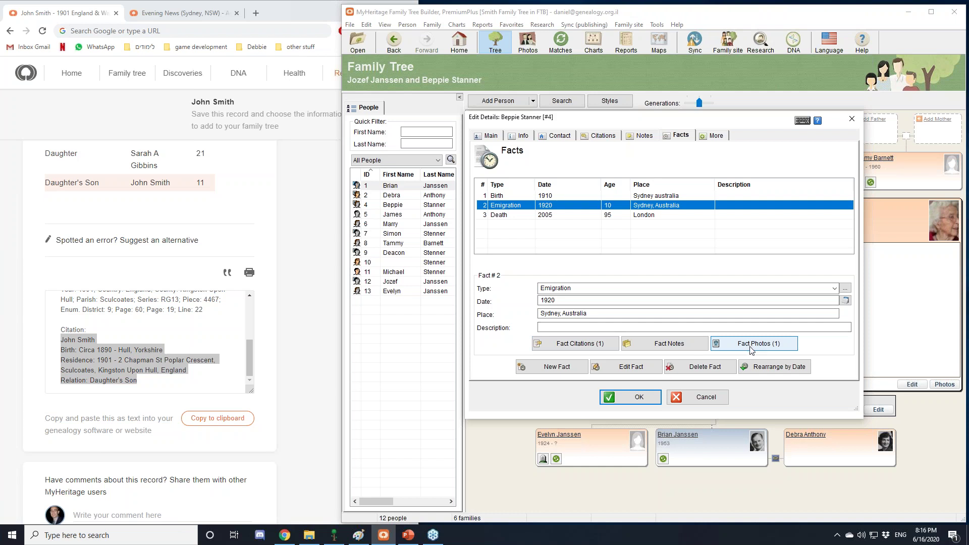
# Review the Emigration fact's citation and the details of its 1901 England & Wales Census source, leaving both without changes.
pyautogui.click(584, 347)
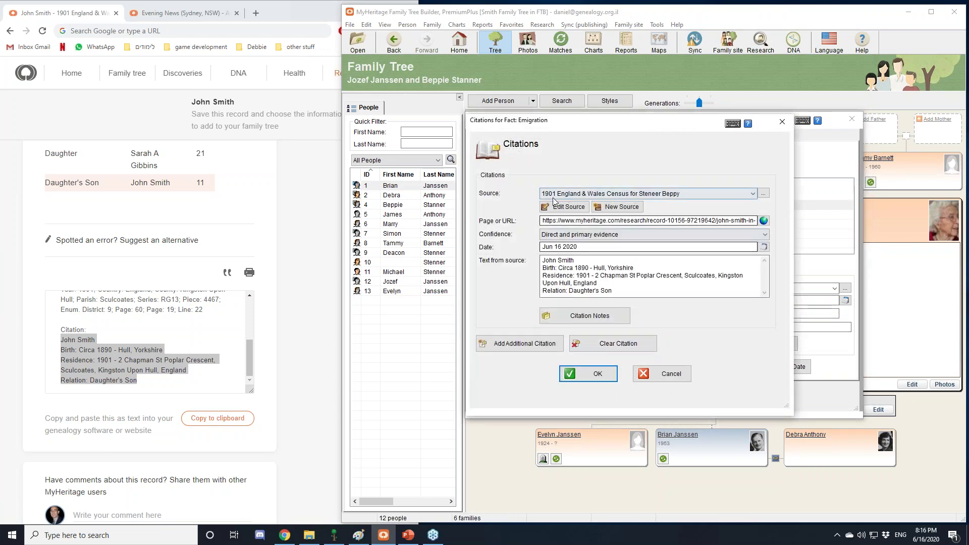
pyautogui.click(564, 208)
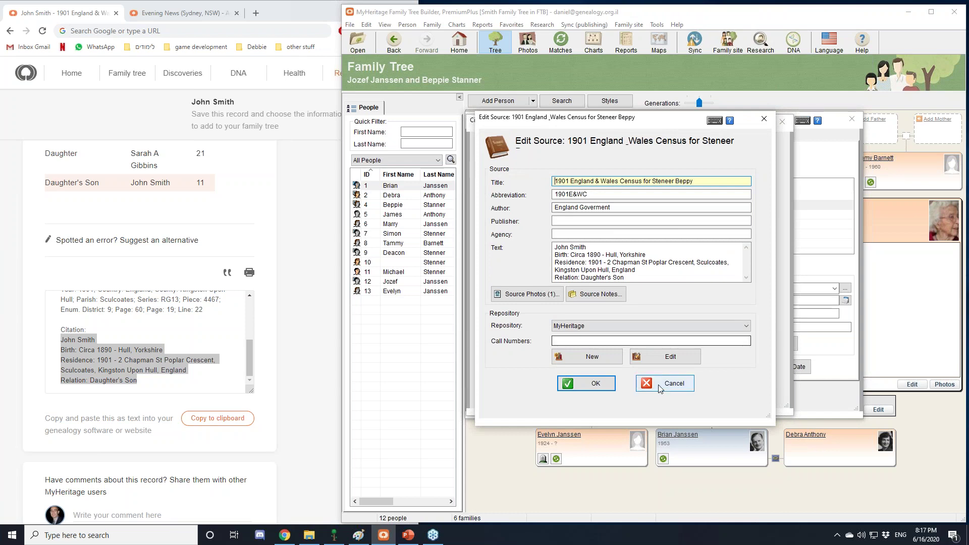
pyautogui.click(658, 386)
pyautogui.click(661, 382)
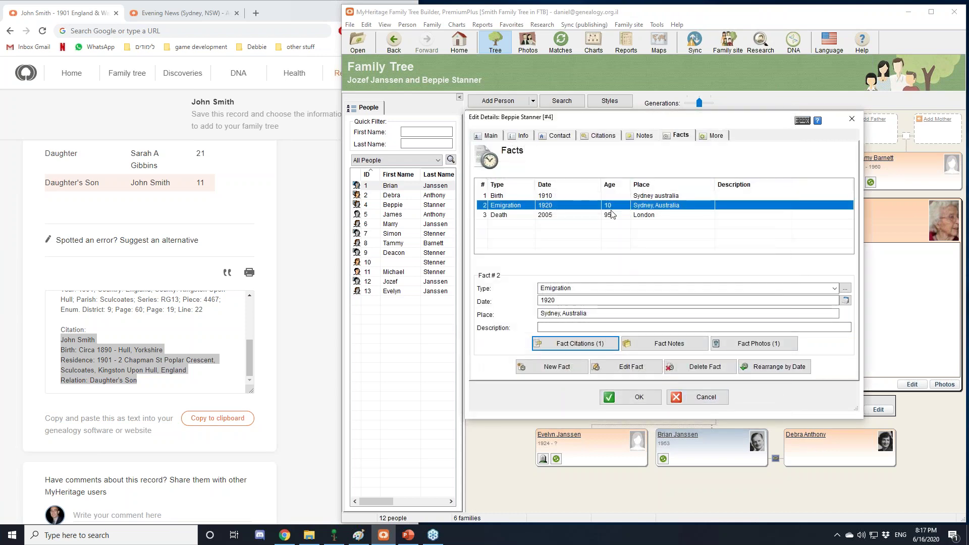
# Check the photos associated with the wife's Emigration fact and close her details.
pyautogui.click(753, 346)
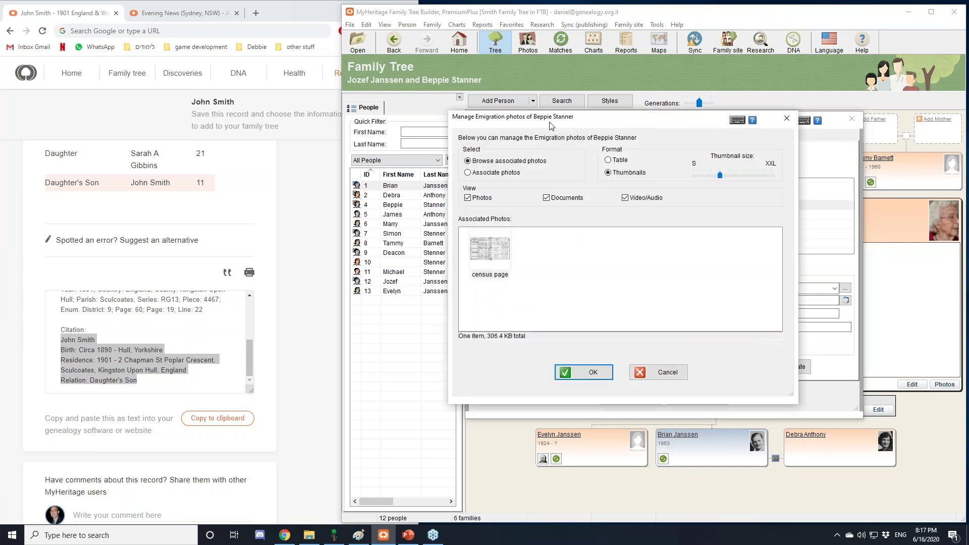
pyautogui.moveTo(555, 126); pyautogui.dragTo(508, 133)
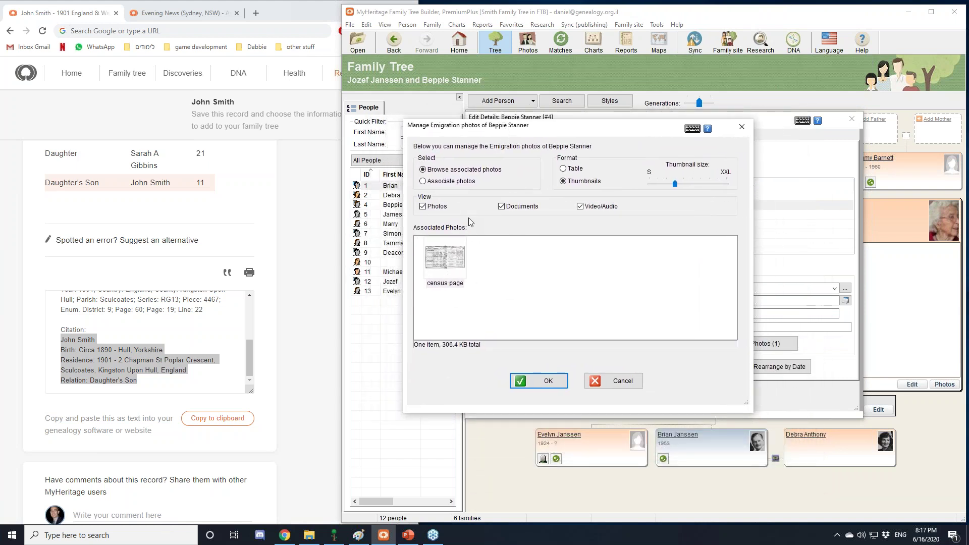
pyautogui.click(618, 380)
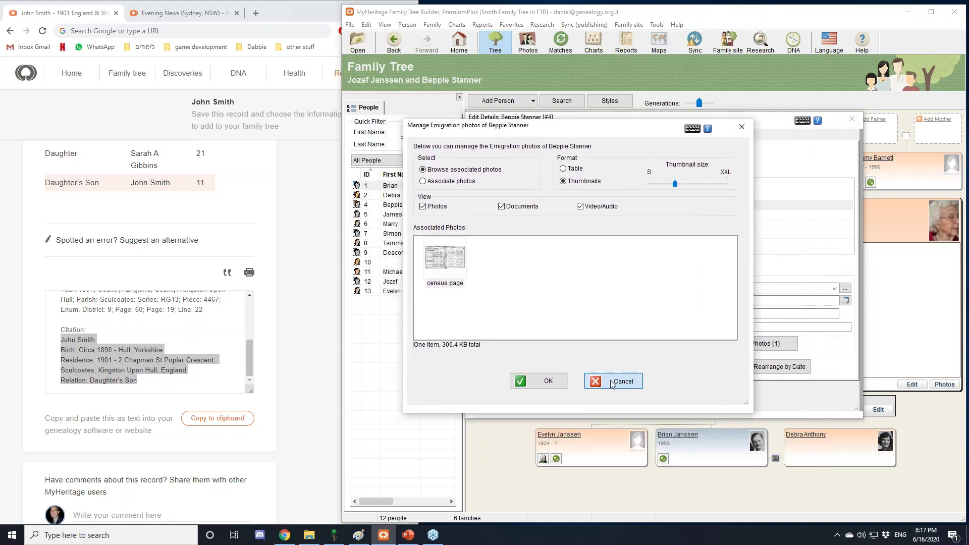
pyautogui.click(751, 346)
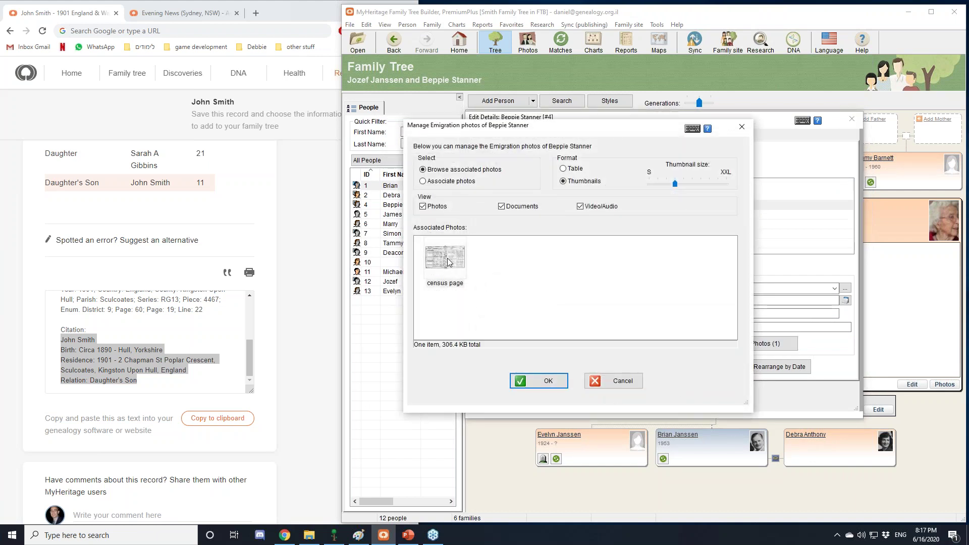
pyautogui.moveTo(448, 261)
pyautogui.click(532, 382)
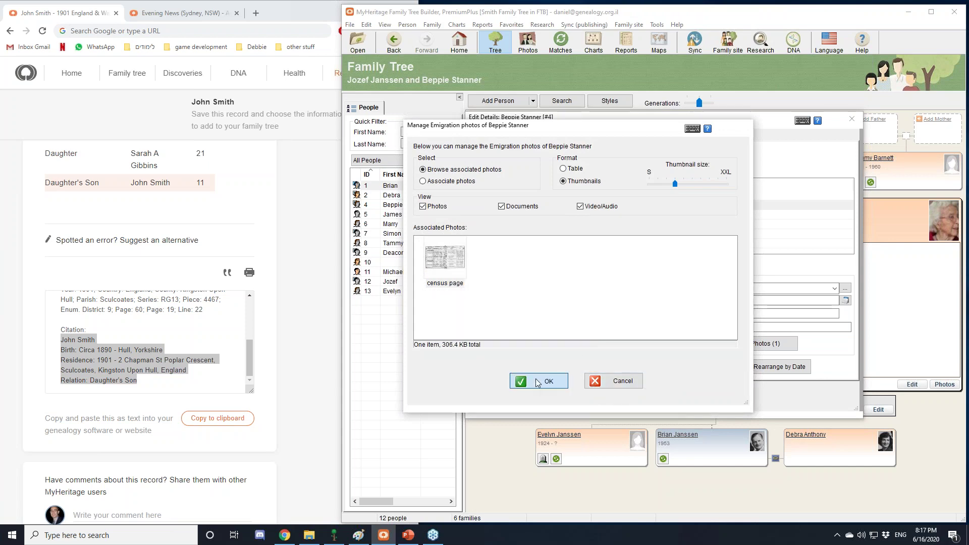
pyautogui.click(626, 398)
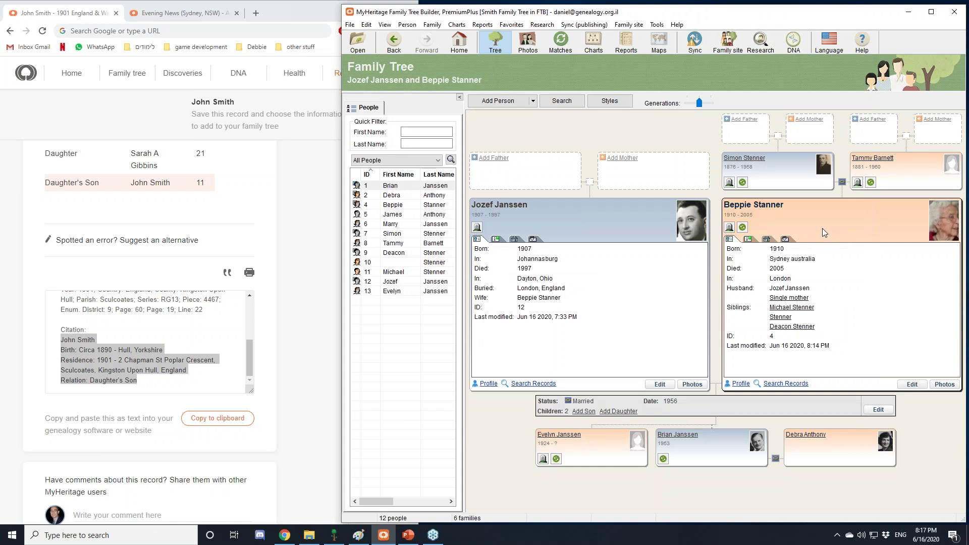
# Add an Emigration fact dated 1920 to the facts of the wife's father.
pyautogui.click(784, 185)
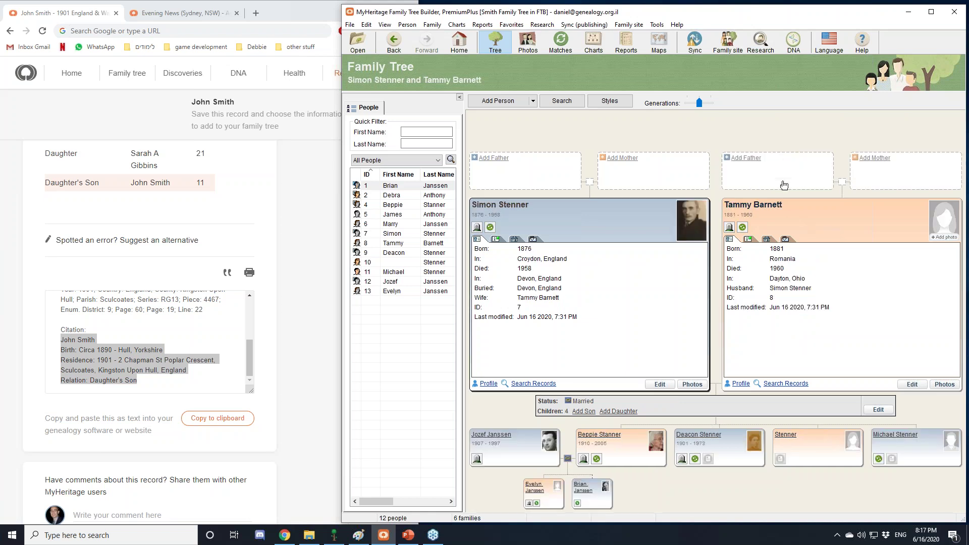
pyautogui.doubleClick(609, 238)
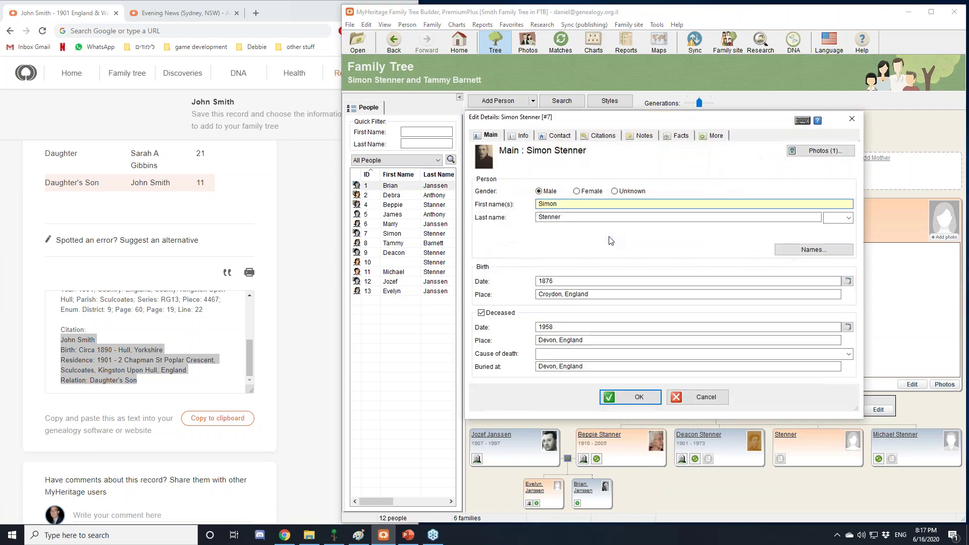
pyautogui.click(681, 136)
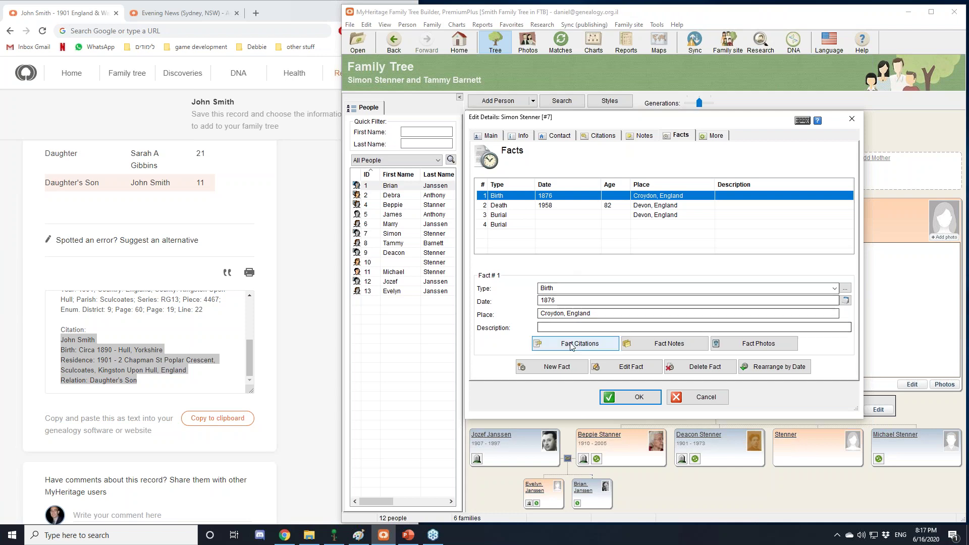
pyautogui.click(561, 368)
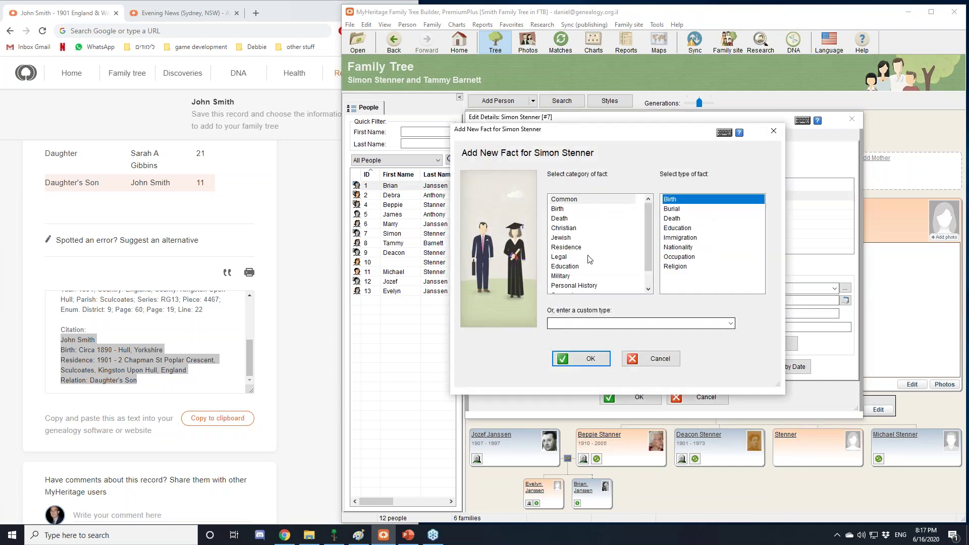
pyautogui.scroll(-1, 649, 249)
pyautogui.click(584, 286)
pyautogui.click(674, 237)
pyautogui.press('e')
pyautogui.press('m')
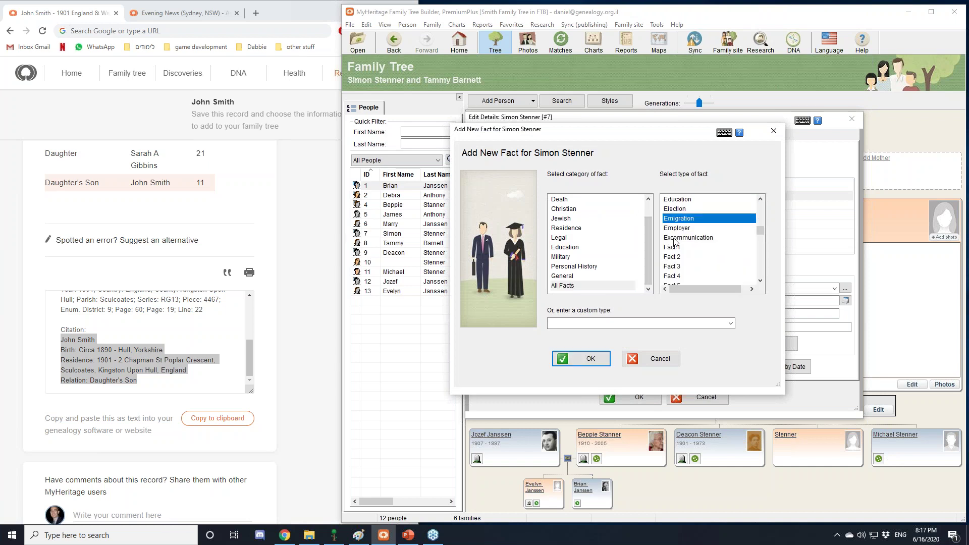
pyautogui.doubleClick(684, 219)
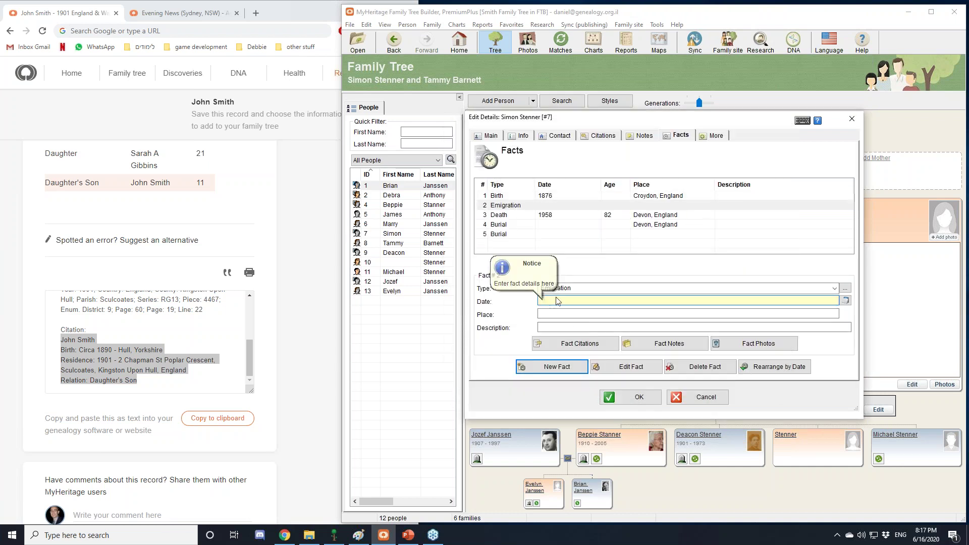
pyautogui.write('1920')
# Cite the existing 1901 England & Wales Census source for the father's Emigration fact.
pyautogui.click(568, 344)
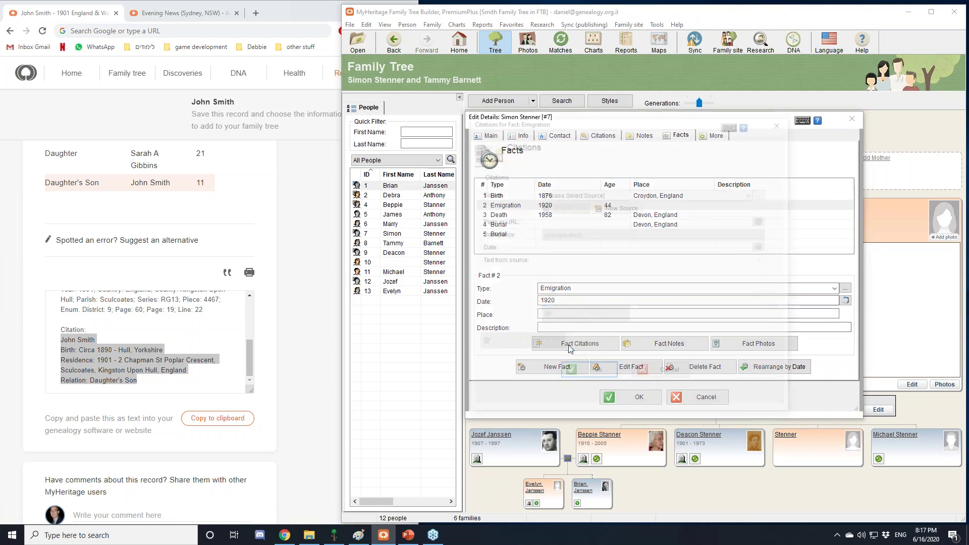
pyautogui.click(605, 194)
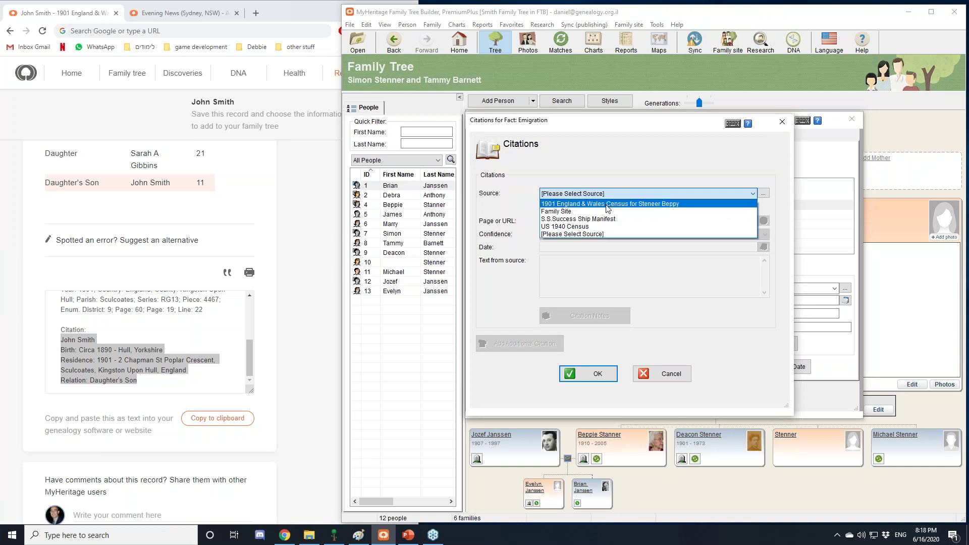
pyautogui.click(605, 204)
pyautogui.click(587, 373)
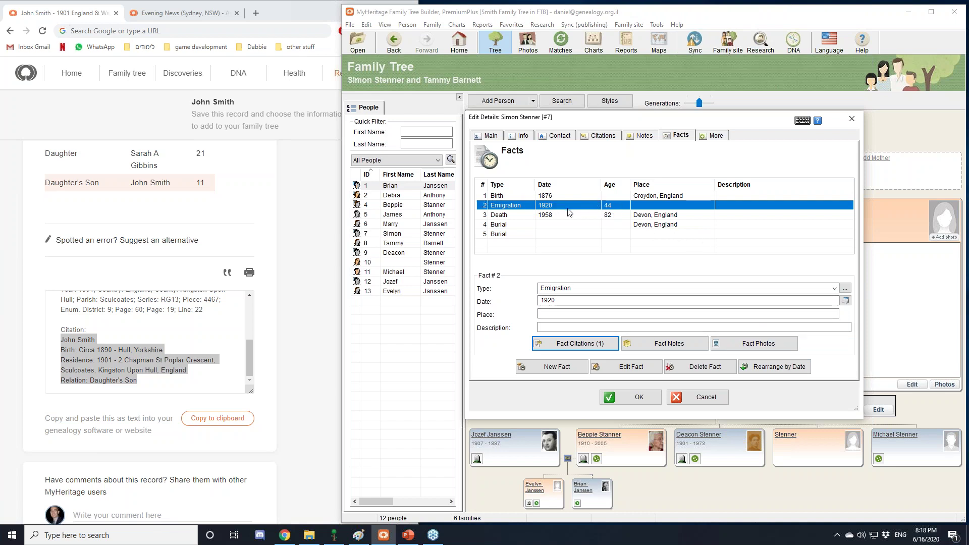
# Open the photo management of the father's Emigration fact and compare its browse and associate modes and the table and thumbnail formats.
pyautogui.click(751, 345)
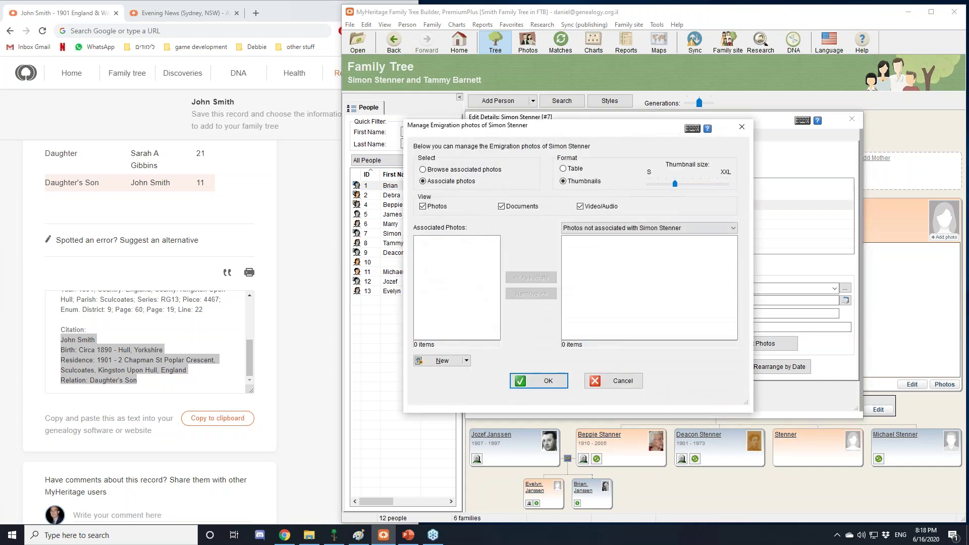
pyautogui.moveTo(560, 125); pyautogui.dragTo(545, 133)
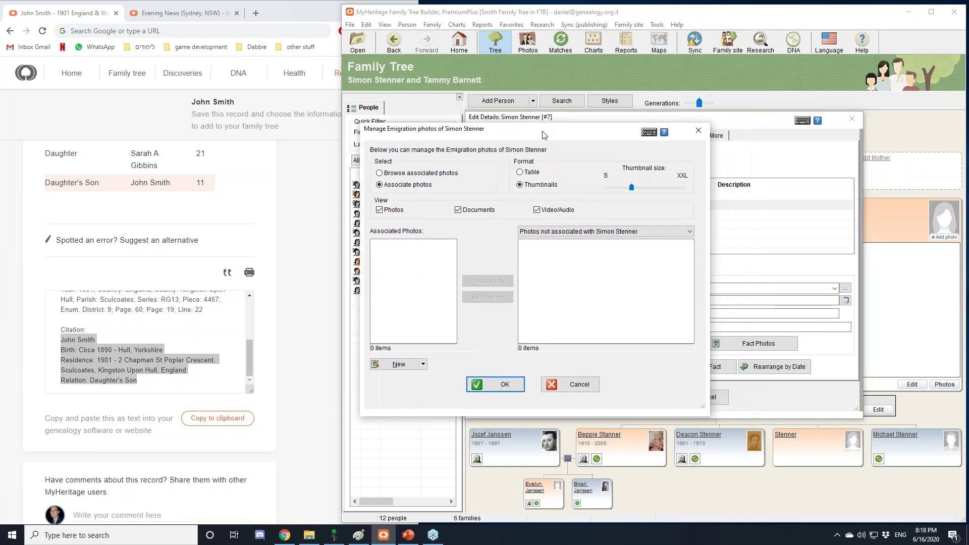
pyautogui.click(382, 174)
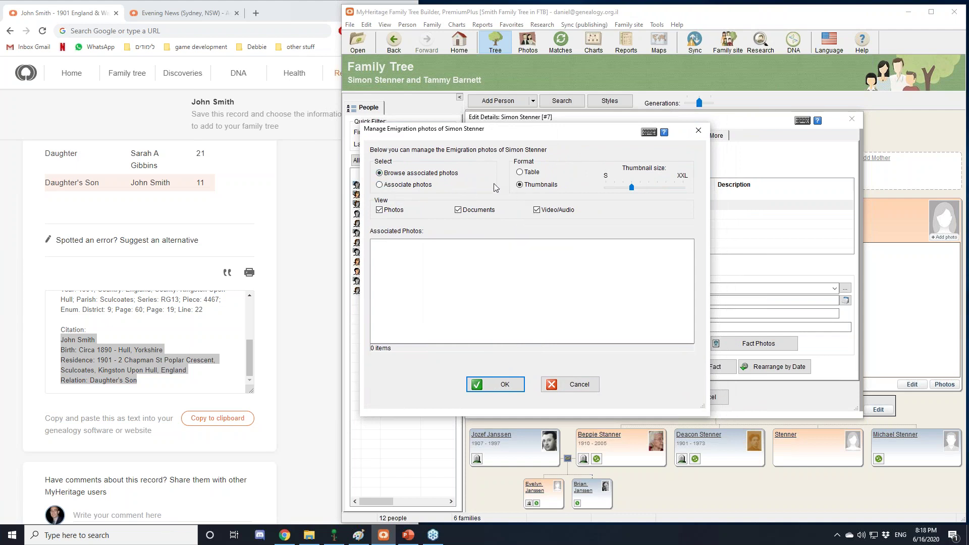
pyautogui.click(519, 173)
pyautogui.click(380, 185)
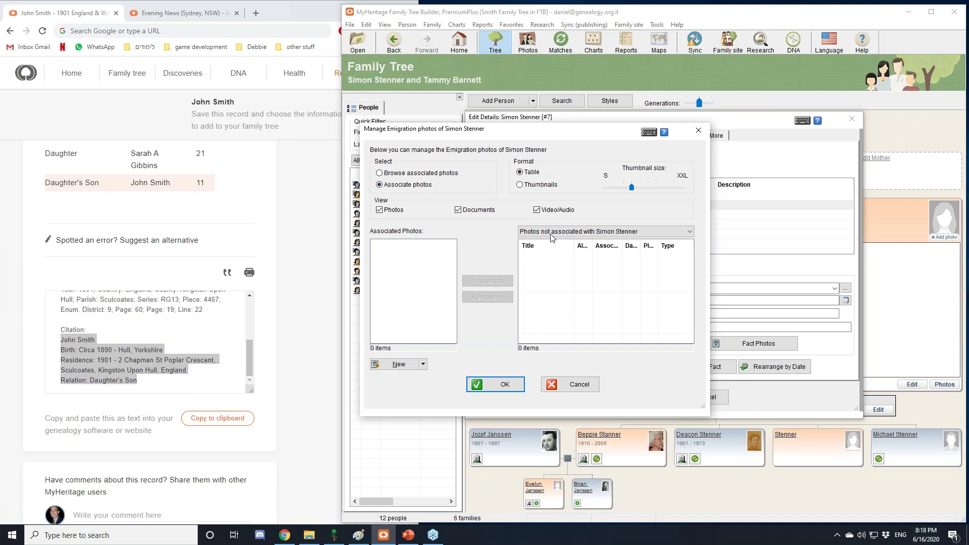
pyautogui.click(520, 185)
# Try to associate the census page photo, chosen from the list of all photos, with the father's Emigration fact.
pyautogui.click(597, 232)
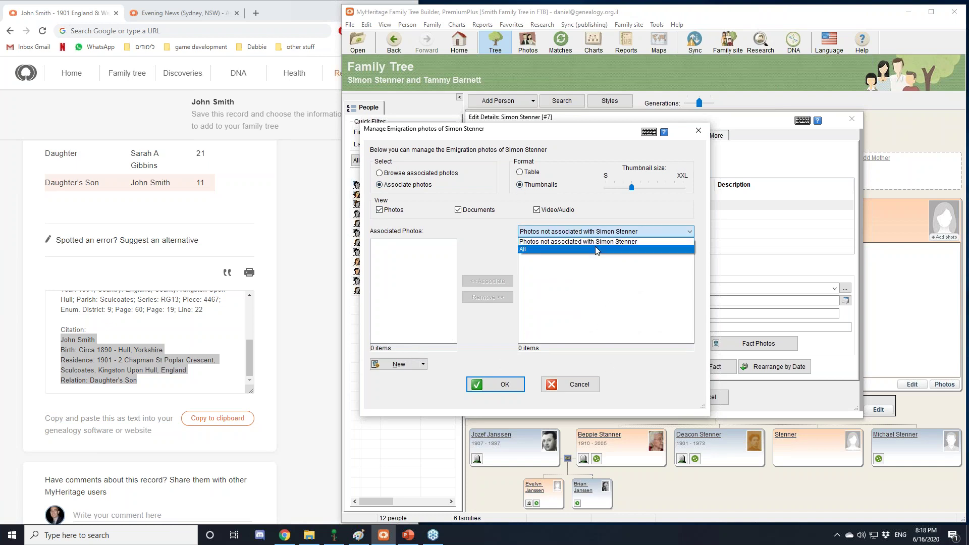
pyautogui.click(596, 249)
pyautogui.moveTo(686, 263); pyautogui.dragTo(682, 320)
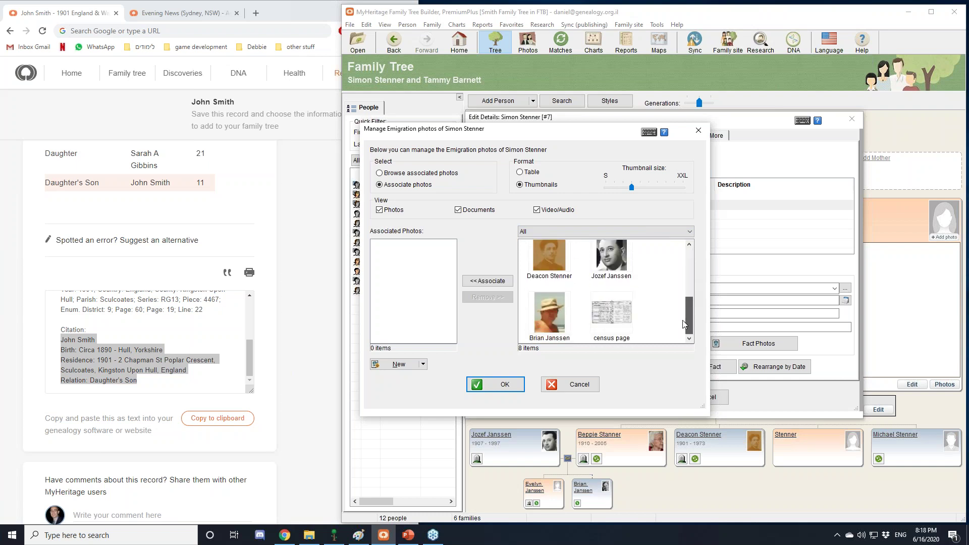
pyautogui.click(611, 314)
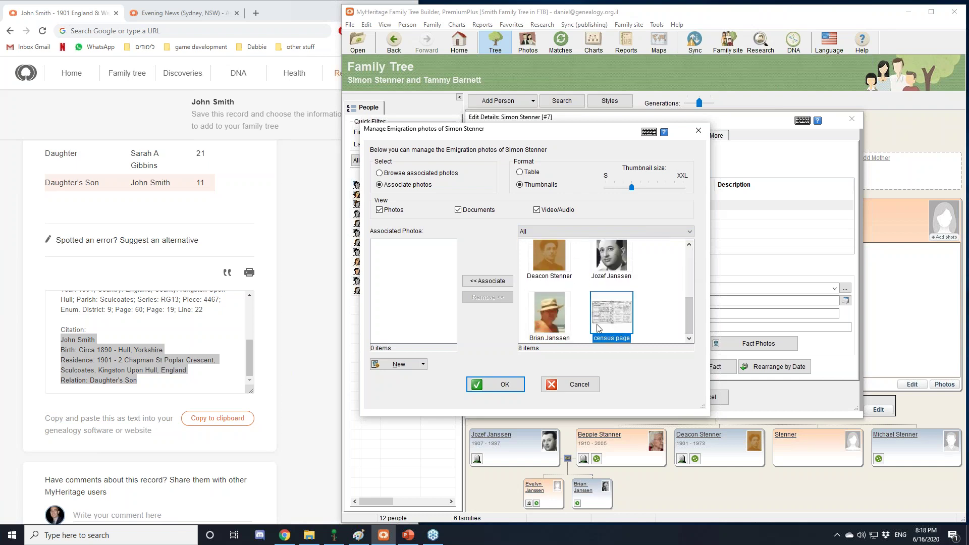
pyautogui.click(493, 281)
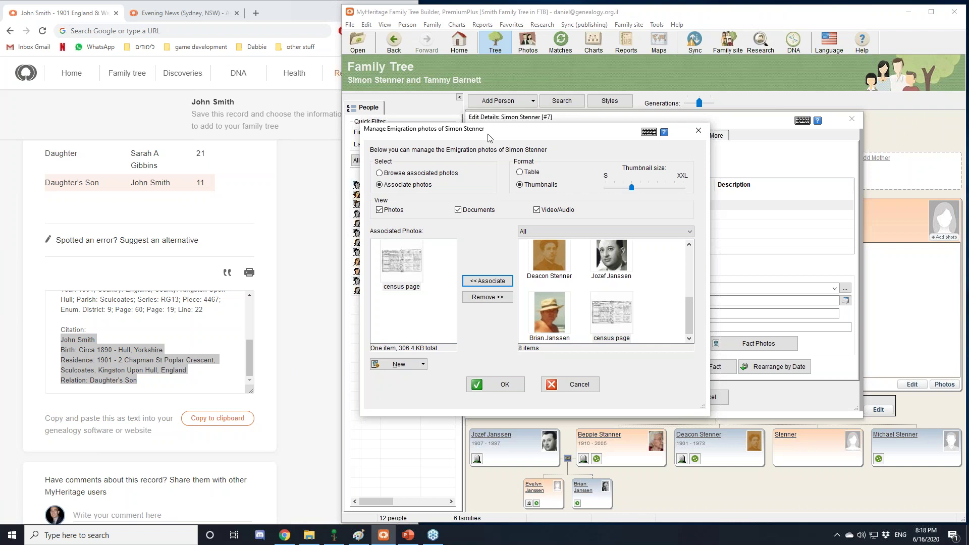
pyautogui.moveTo(486, 136); pyautogui.dragTo(523, 142)
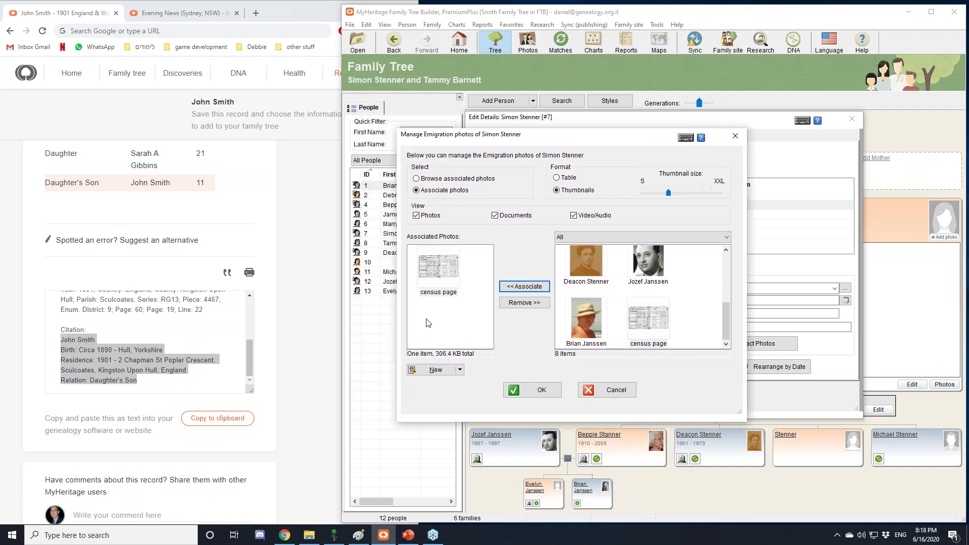
pyautogui.click(590, 389)
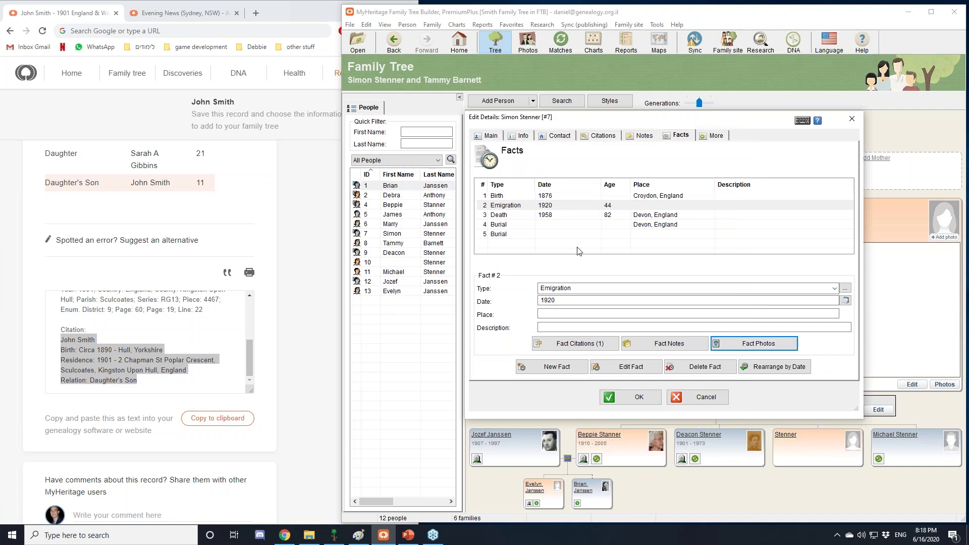
# Associate the census page photo, chosen from the list of all photos, with the father's Emigration fact and save his details.
pyautogui.click(559, 209)
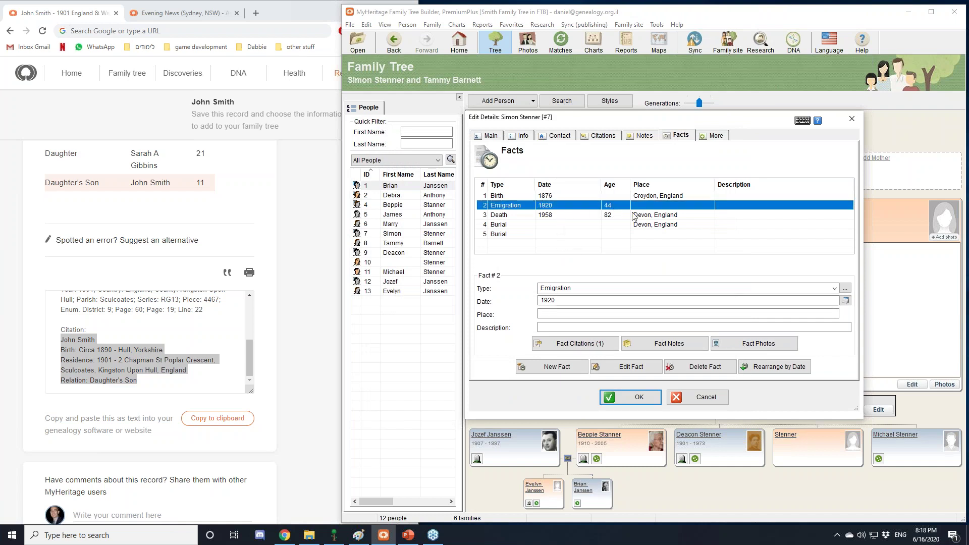
pyautogui.click(751, 344)
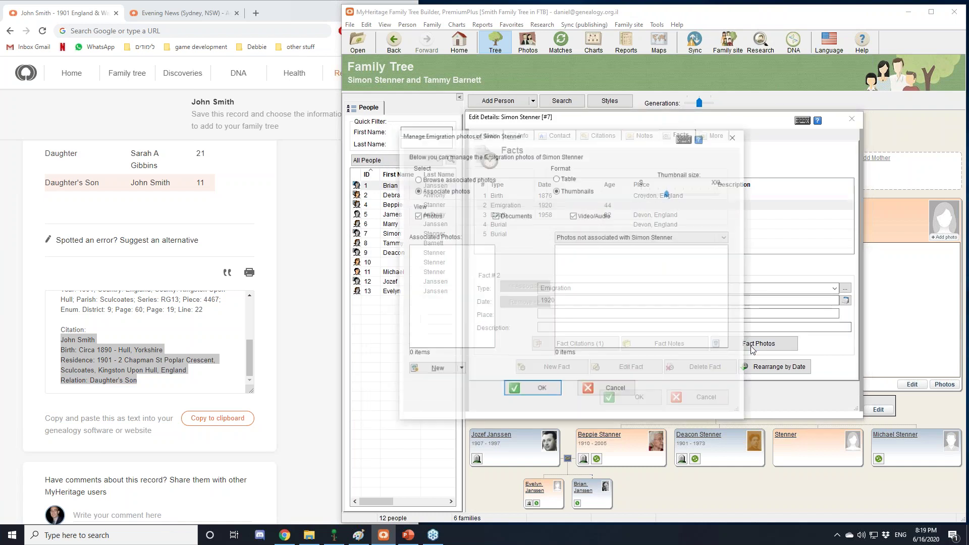
pyautogui.click(593, 238)
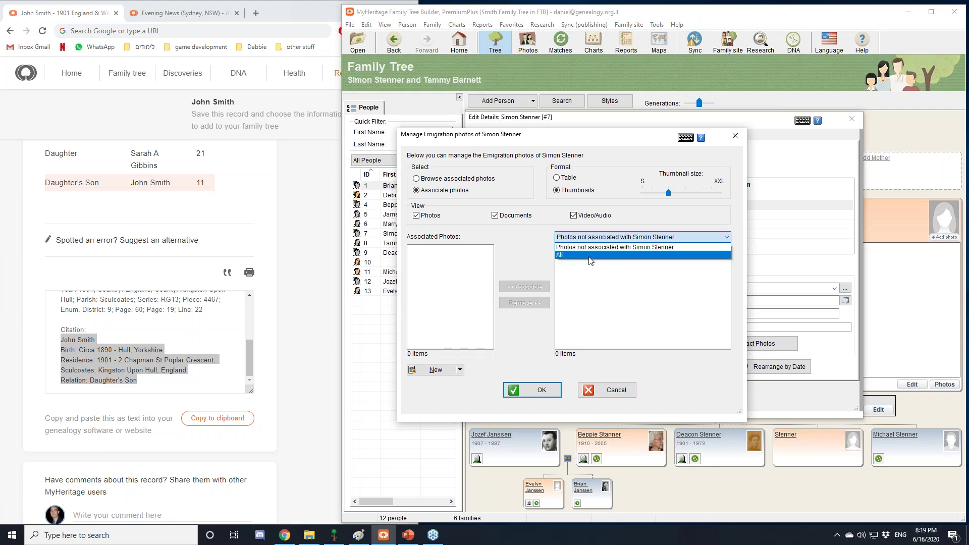
pyautogui.click(590, 256)
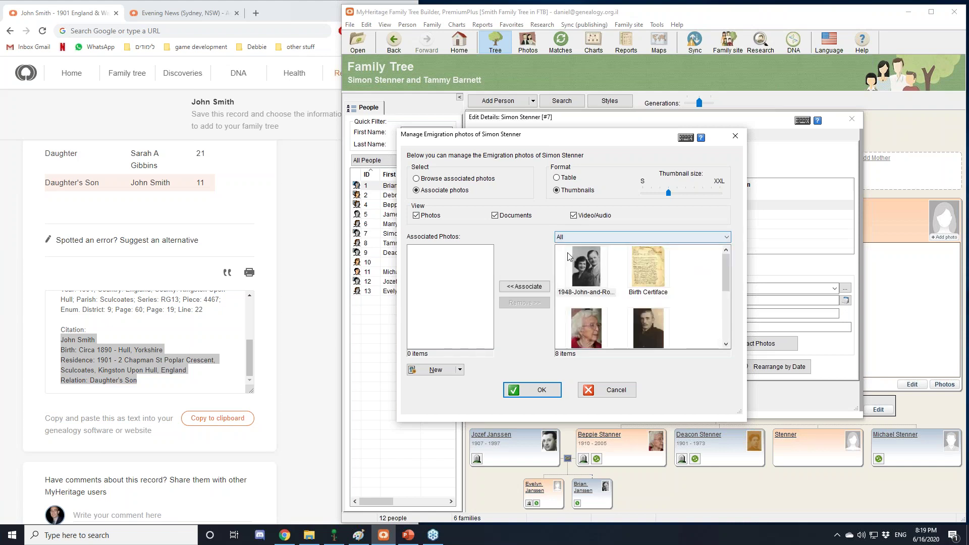
pyautogui.moveTo(725, 269); pyautogui.dragTo(722, 326)
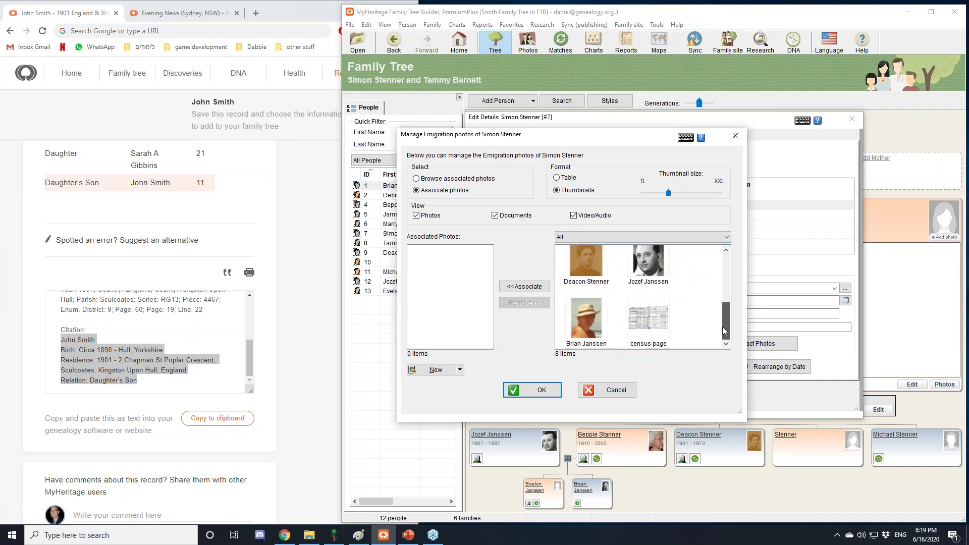
pyautogui.click(654, 327)
pyautogui.click(520, 289)
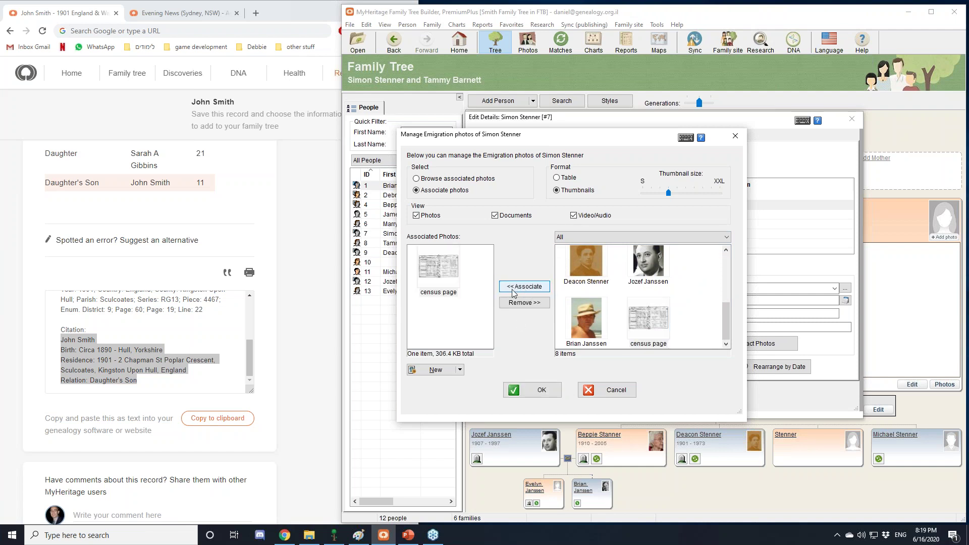
pyautogui.click(540, 391)
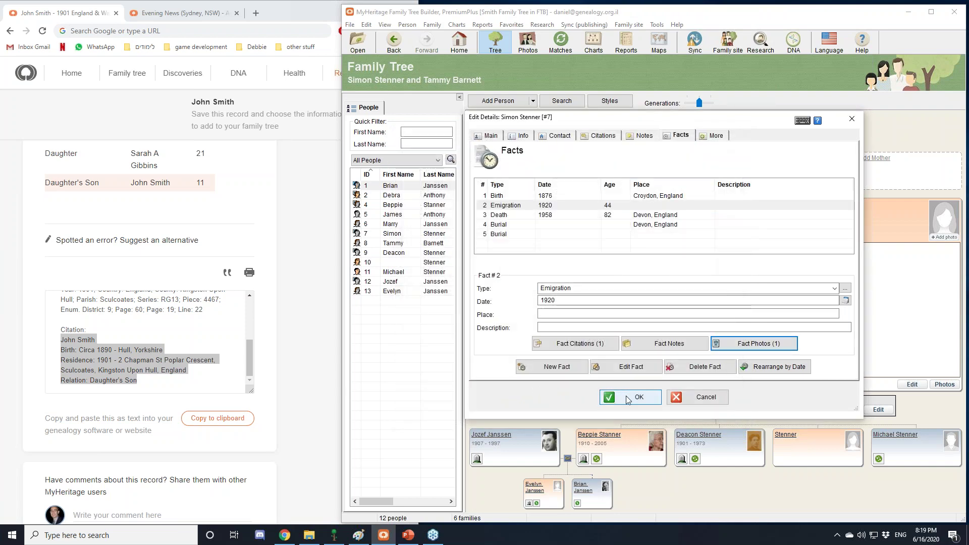
pyautogui.click(627, 399)
# Open the census page photo from the photo collection and examine which source and facts are associated with it.
pyautogui.click(526, 47)
pyautogui.scroll(-3, 723, 406)
pyautogui.doubleClick(717, 414)
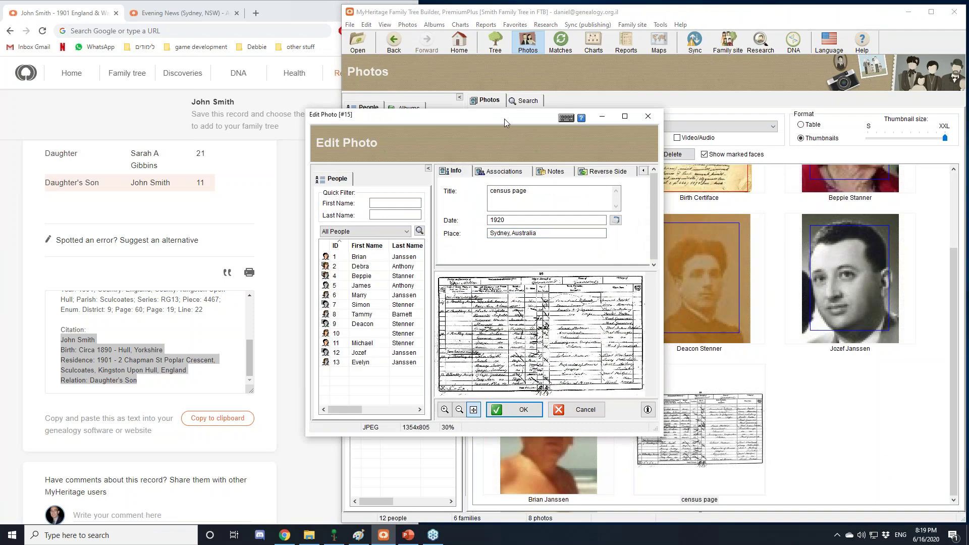
pyautogui.moveTo(504, 119); pyautogui.dragTo(606, 73)
pyautogui.click(602, 126)
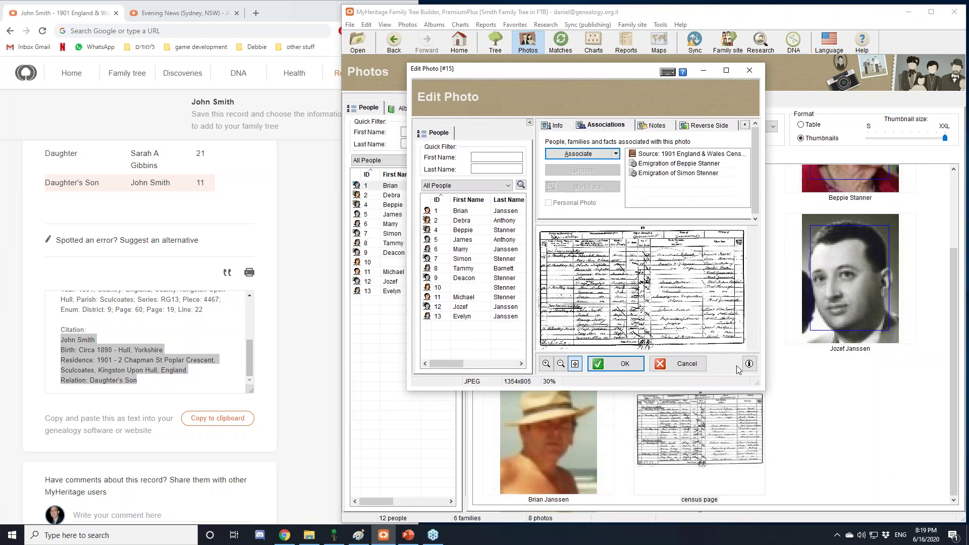
pyautogui.moveTo(759, 386); pyautogui.dragTo(924, 439)
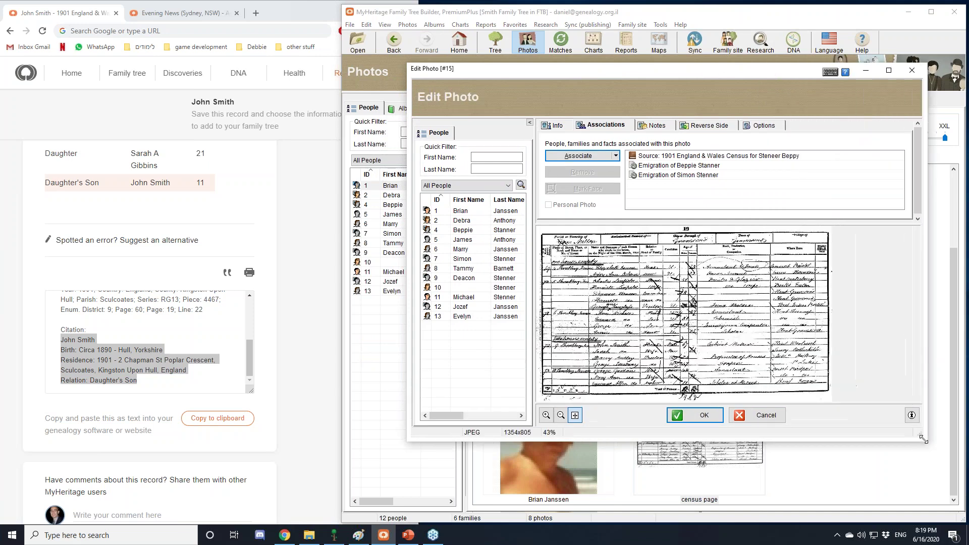
pyautogui.click(667, 166)
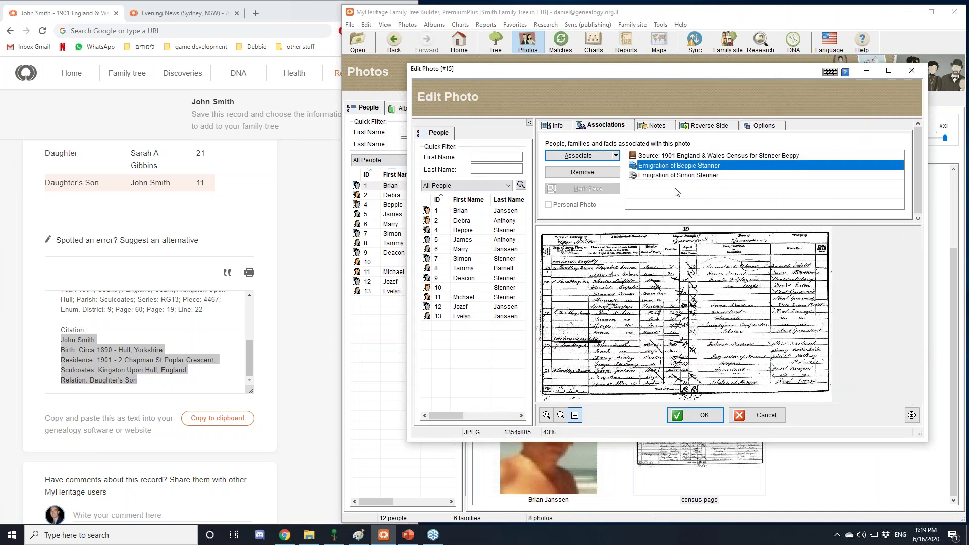
pyautogui.click(700, 175)
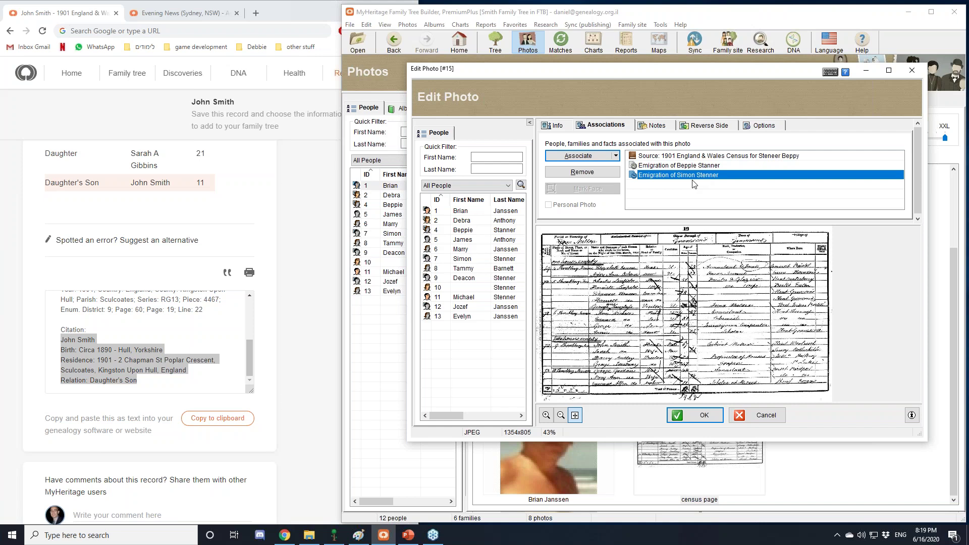
pyautogui.click(616, 156)
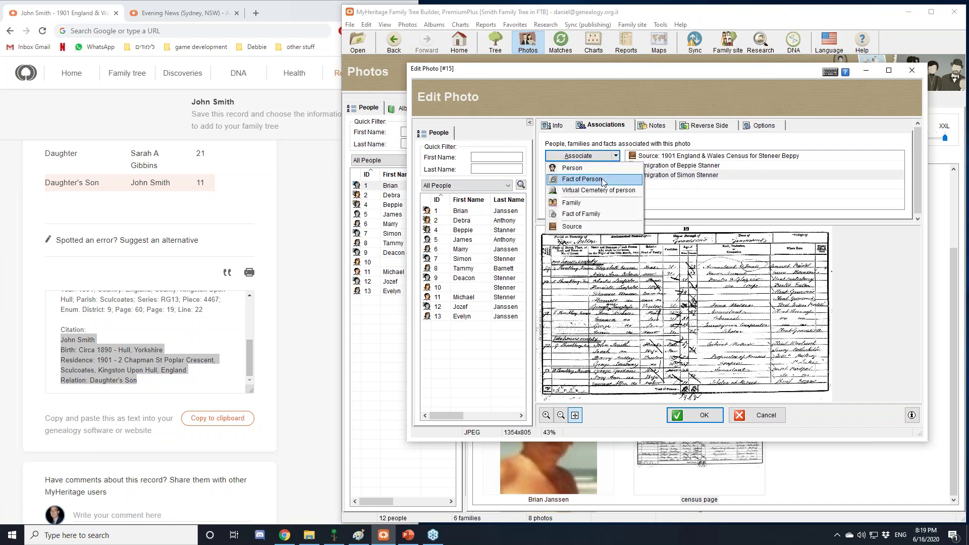
pyautogui.click(602, 179)
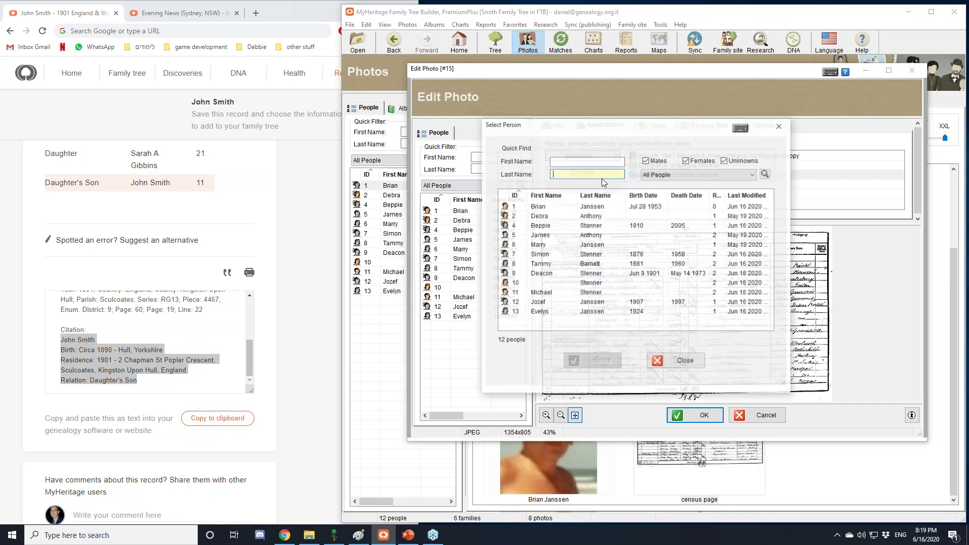
pyautogui.click(670, 362)
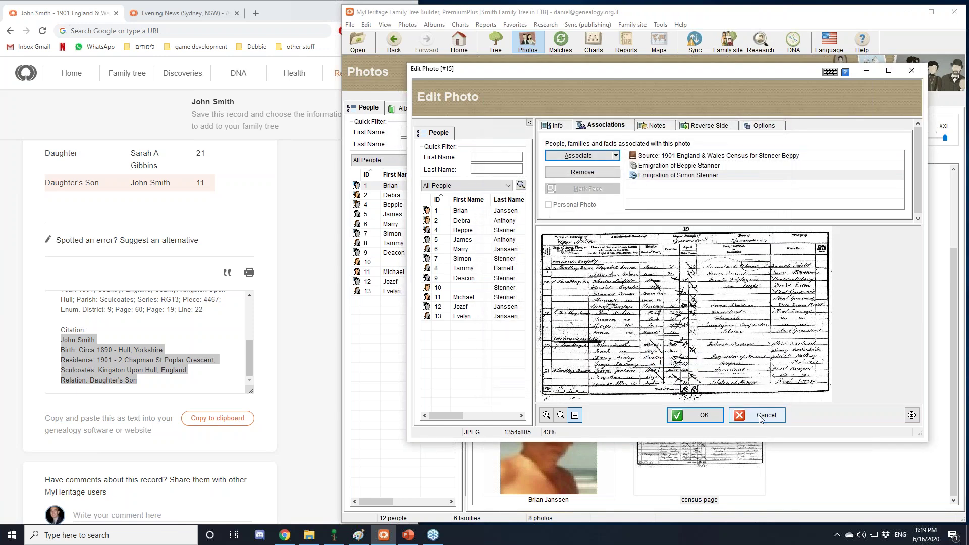
pyautogui.click(760, 415)
pyautogui.click(495, 42)
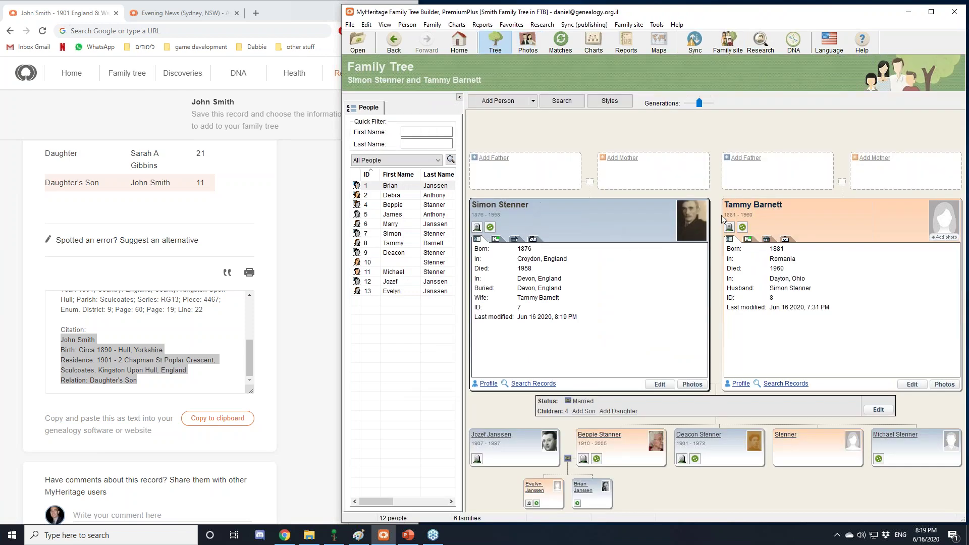
# Reopen the associations of the census page photo and choose the mother as the person whose fact it is linked to.
pyautogui.click(530, 47)
pyautogui.scroll(-3, 752, 397)
pyautogui.doubleClick(751, 434)
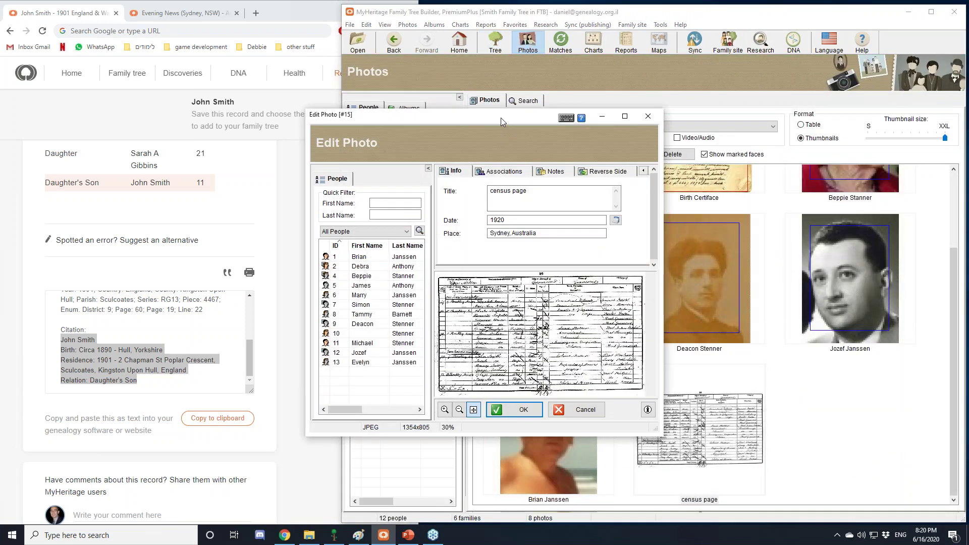
pyautogui.moveTo(500, 117); pyautogui.dragTo(610, 105)
pyautogui.click(620, 163)
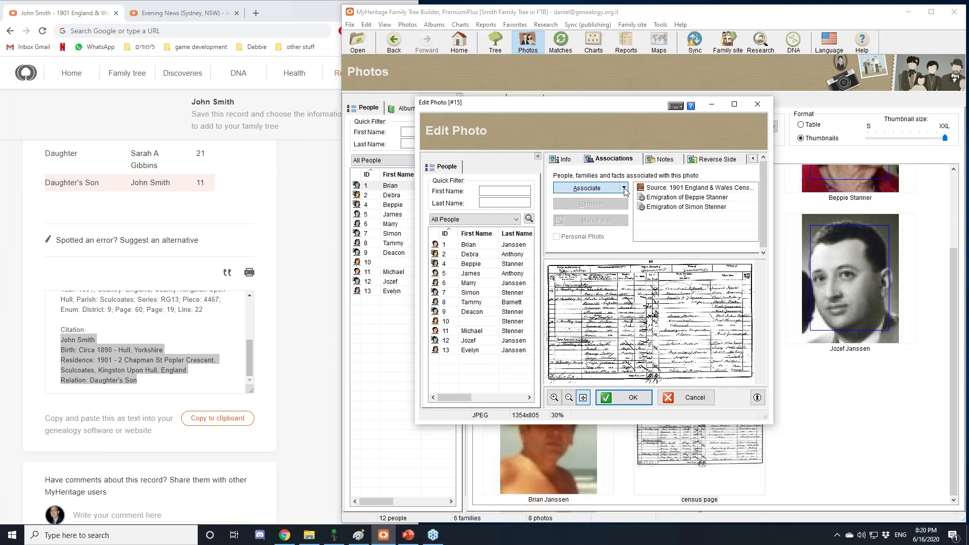
pyautogui.click(587, 187)
pyautogui.click(609, 211)
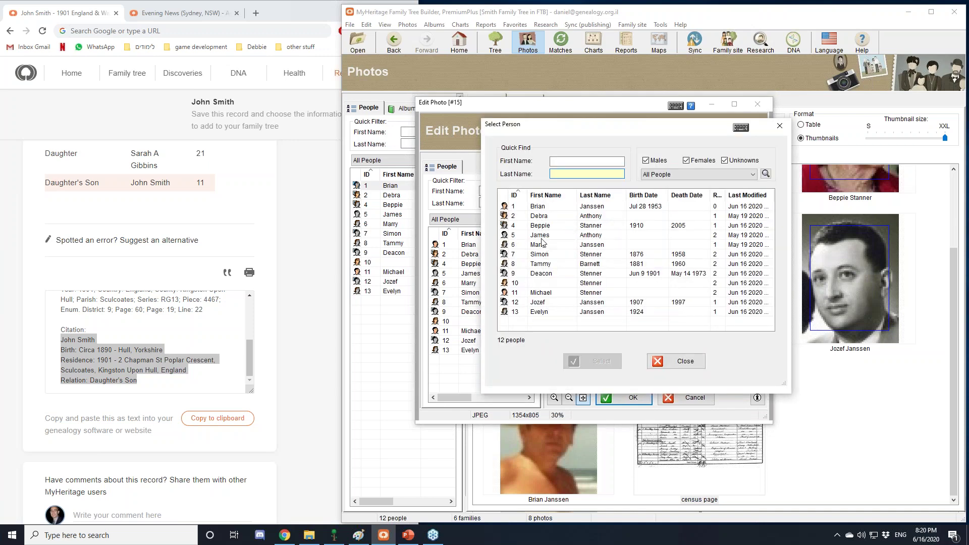
pyautogui.click(546, 264)
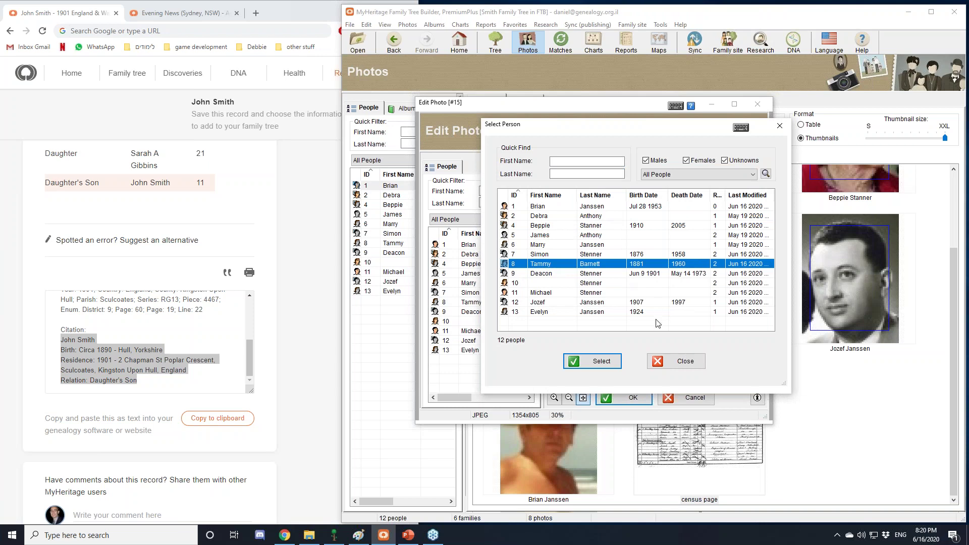
pyautogui.click(603, 362)
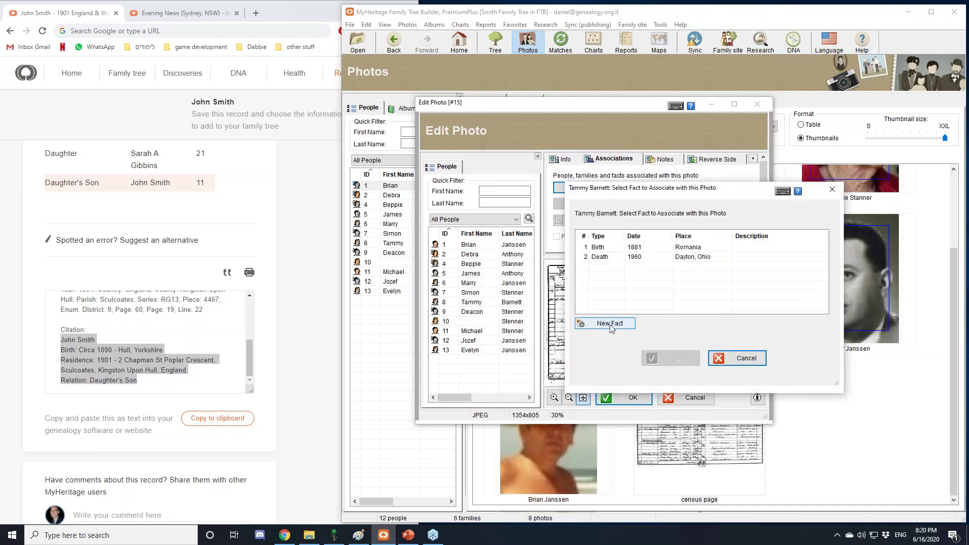
# Create a new fact of type Emigration, picked from the All Facts category and dated 1920, for the mother.
pyautogui.click(610, 324)
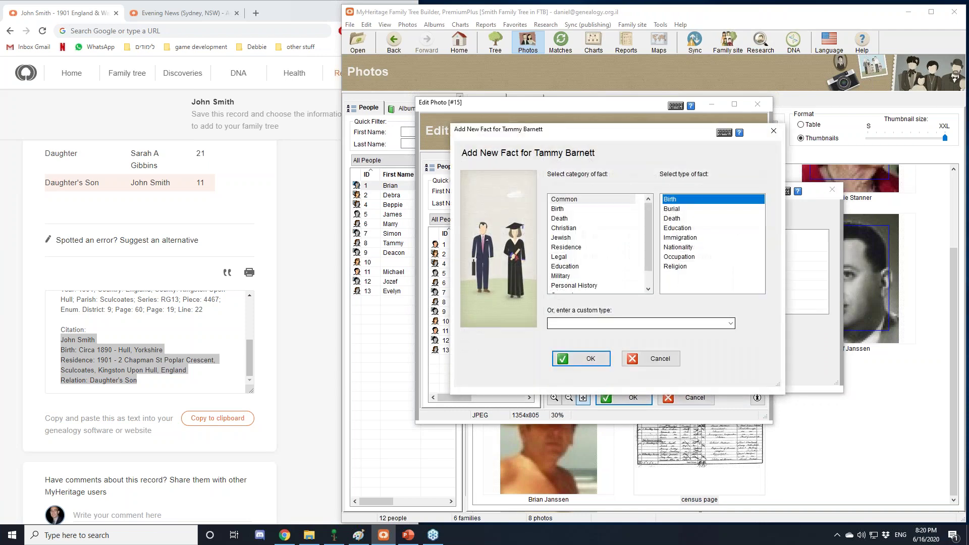
pyautogui.click(655, 361)
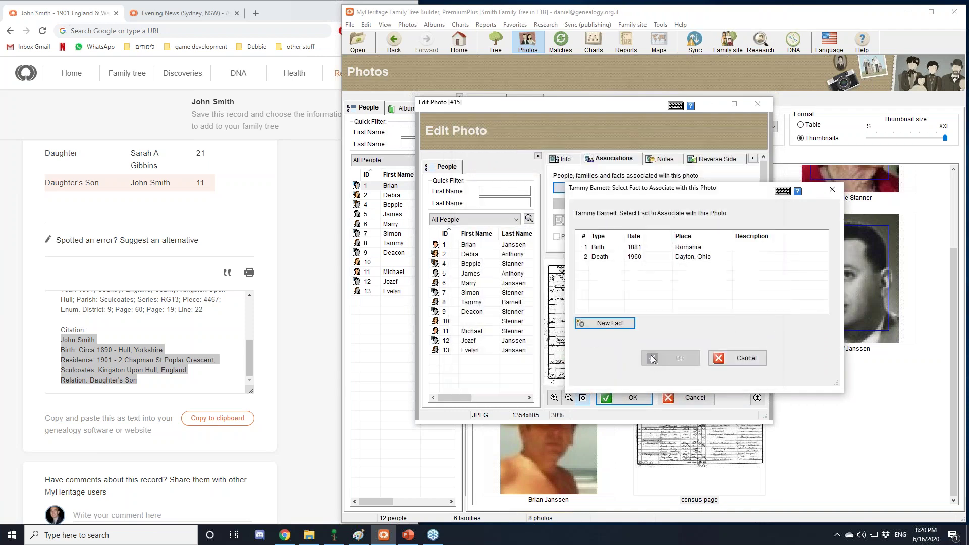
pyautogui.click(614, 326)
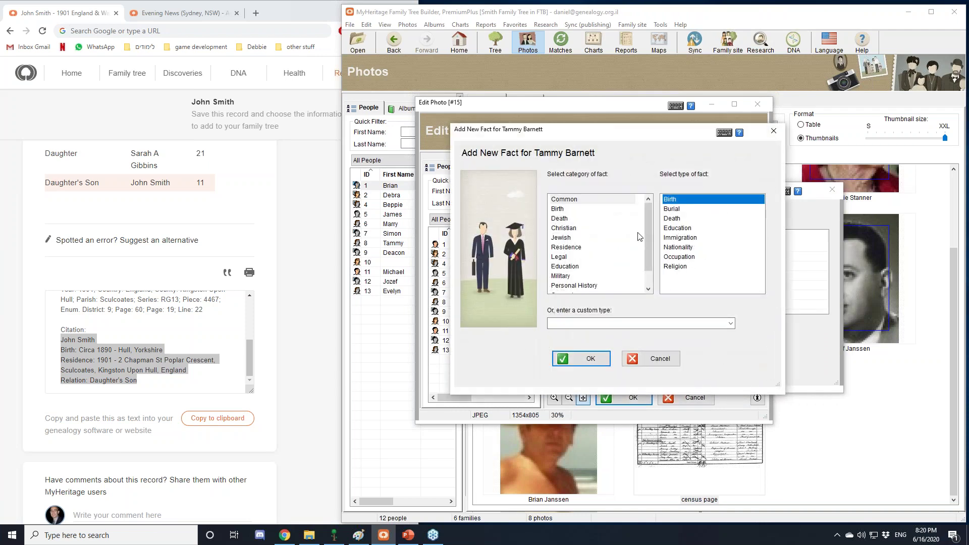
pyautogui.moveTo(646, 228); pyautogui.dragTo(647, 258)
pyautogui.click(603, 288)
pyautogui.click(688, 258)
pyautogui.press('e')
pyautogui.press('Down')
pyautogui.press('Down')
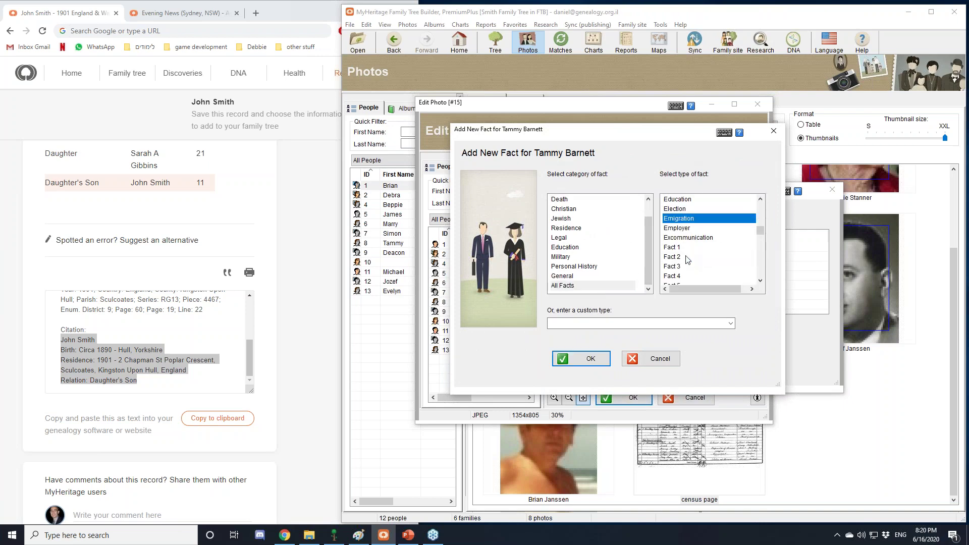
pyautogui.doubleClick(676, 219)
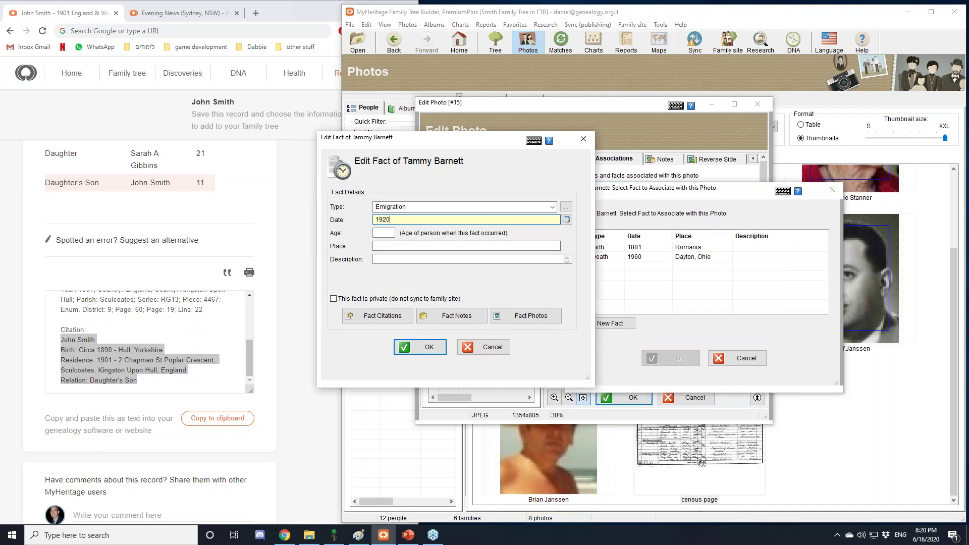
pyautogui.click(428, 348)
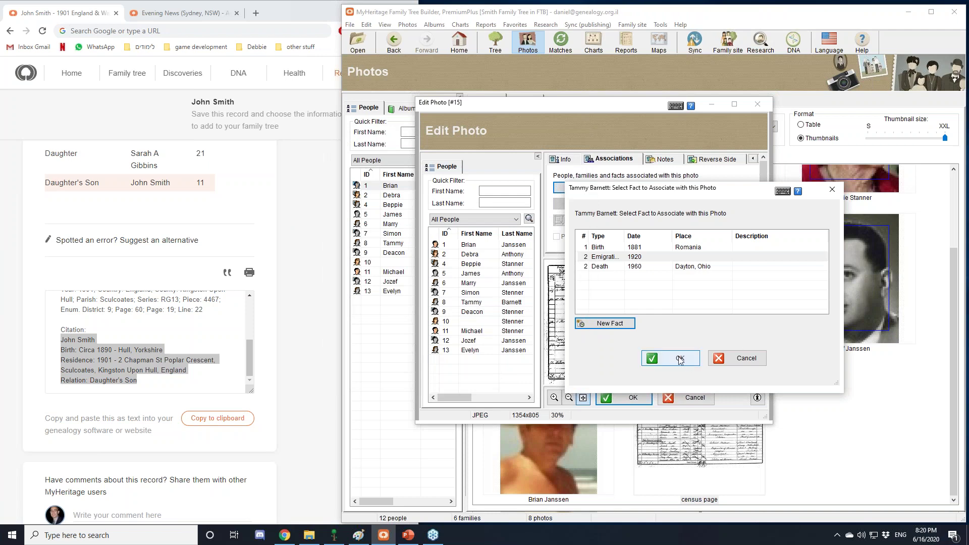
# Try to associate the census page photo with the mother's Emigration fact, declining to copy the fact's date to the photo.
pyautogui.click(680, 360)
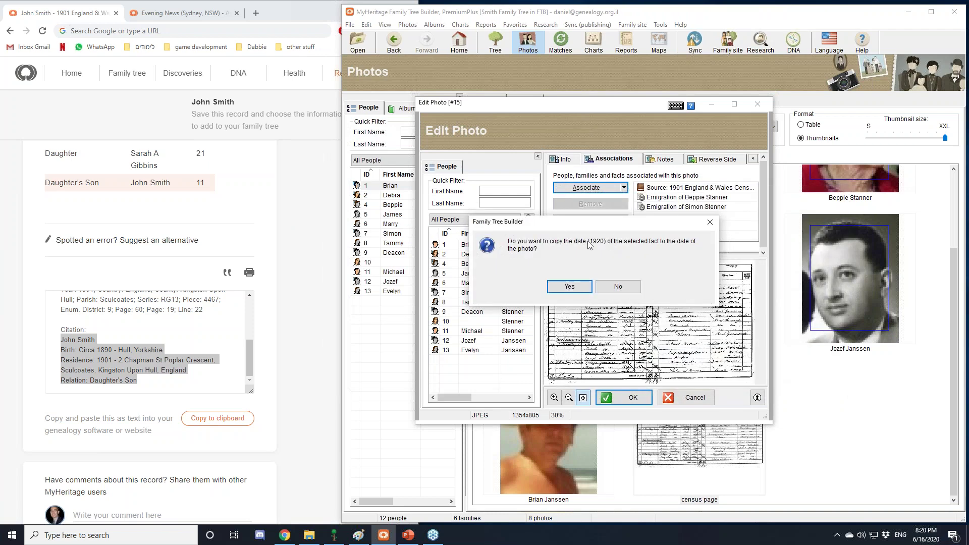
pyautogui.click(618, 287)
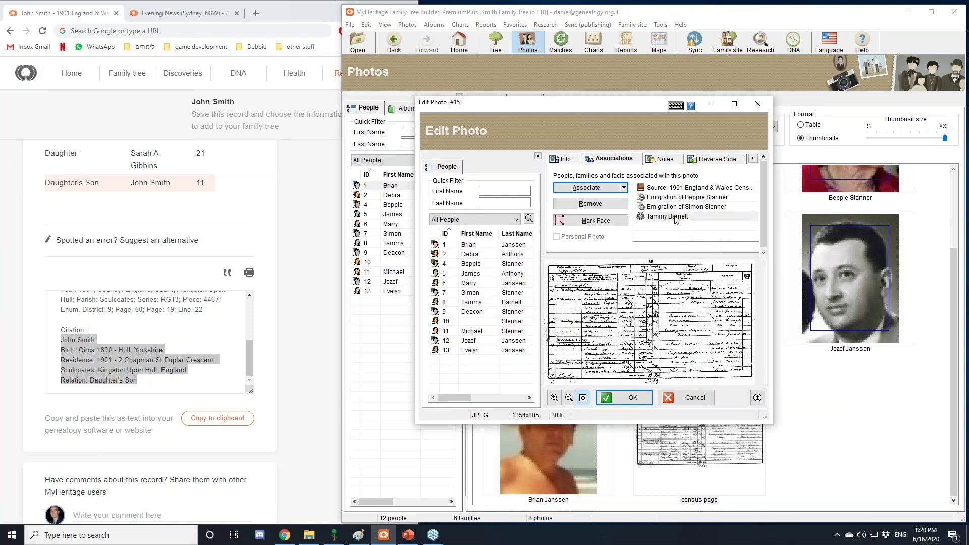
pyautogui.moveTo(675, 218)
pyautogui.click(625, 188)
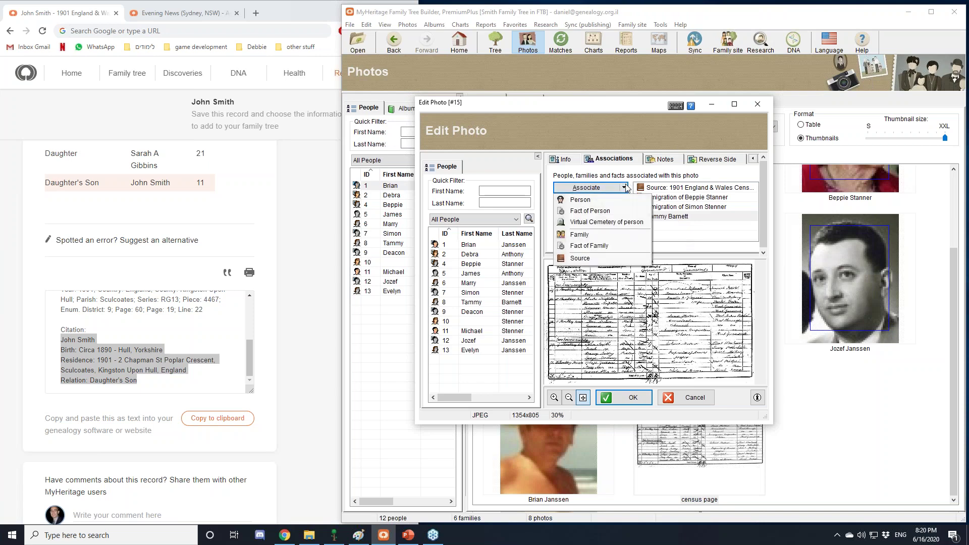
pyautogui.click(693, 221)
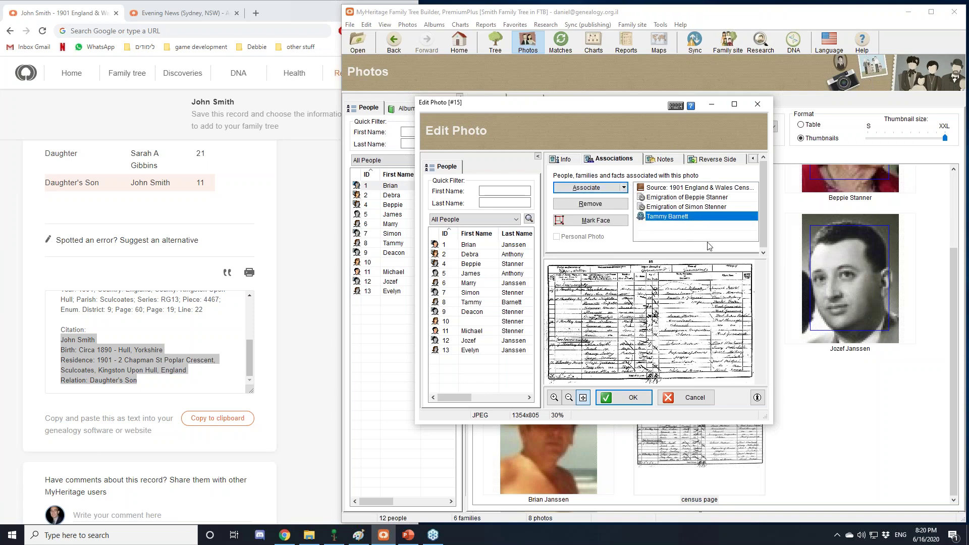
pyautogui.moveTo(767, 421); pyautogui.dragTo(914, 427)
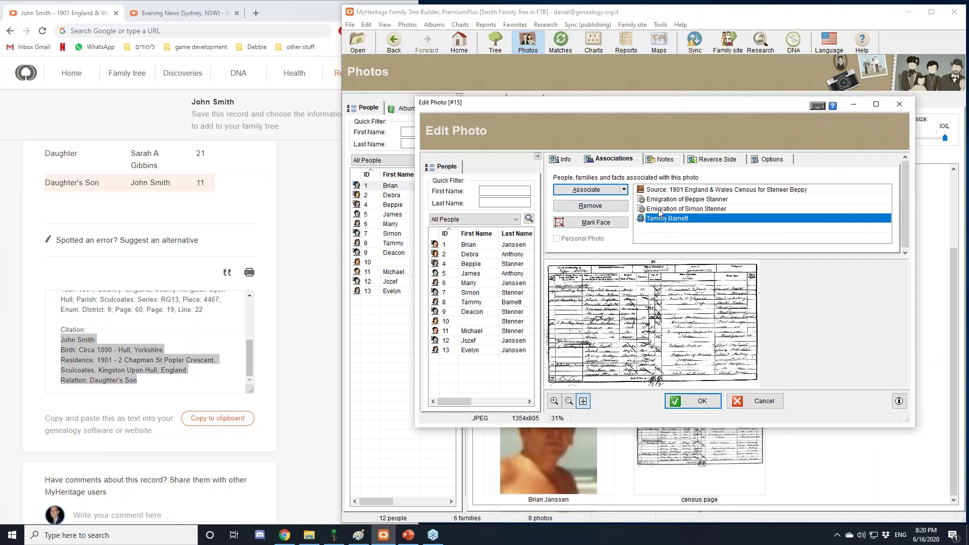
# Try to remove the mother and the father's and daughter's Emigration facts from the census page photo's associations, and discard the photo edits.
pyautogui.click(600, 208)
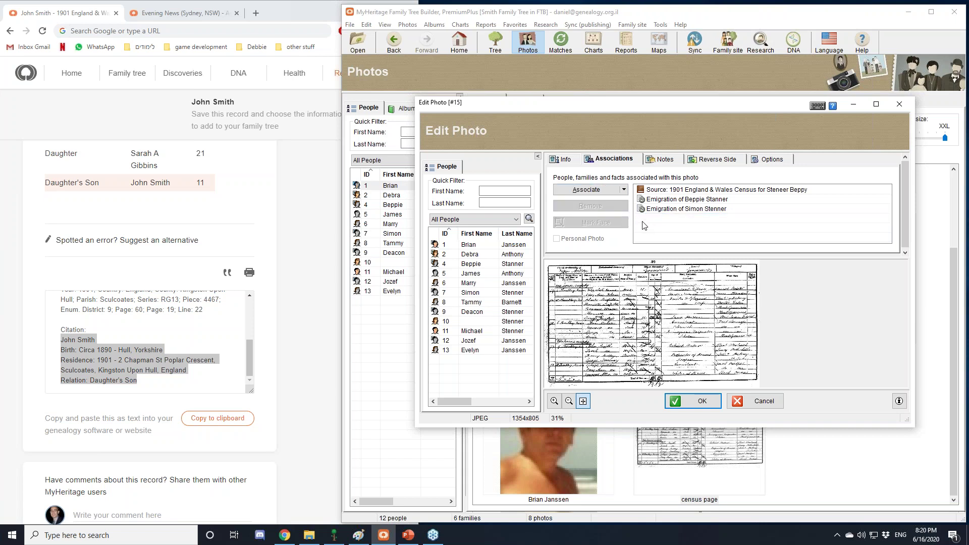
pyautogui.click(653, 209)
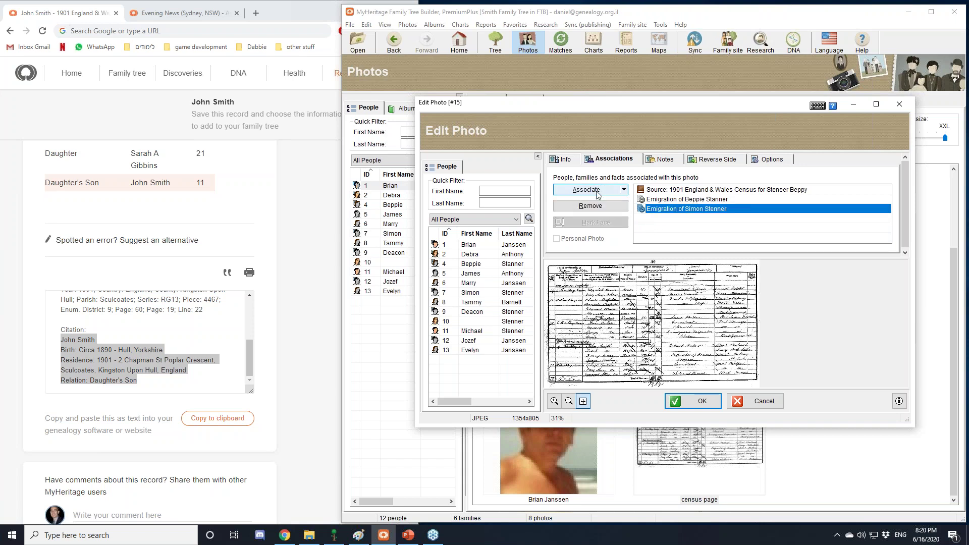
pyautogui.click(602, 208)
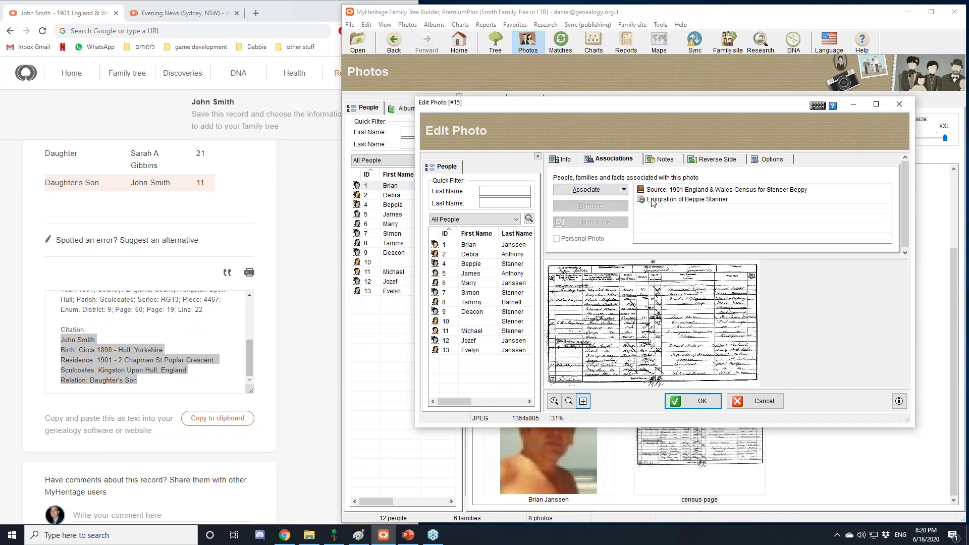
pyautogui.click(652, 201)
pyautogui.click(607, 207)
pyautogui.click(756, 402)
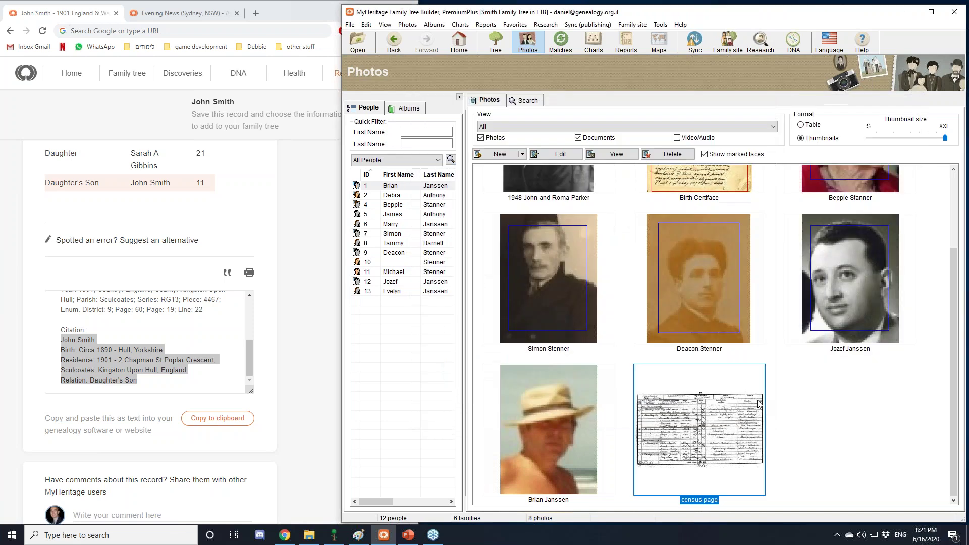
pyautogui.click(808, 422)
# Switch to PowerPoint, start the slide show at the Family Tree Builder slide and advance to the Announcements slide.
pyautogui.click(409, 538)
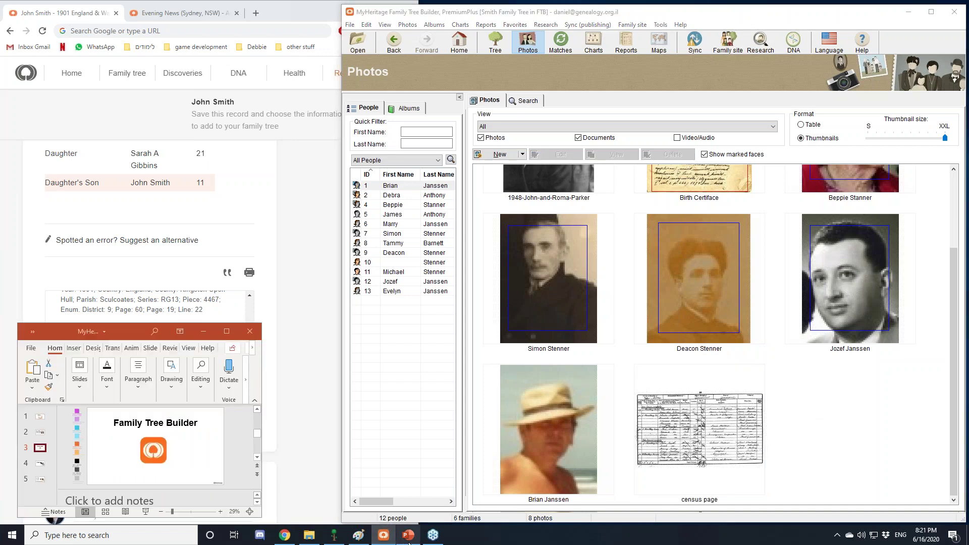
pyautogui.click(145, 512)
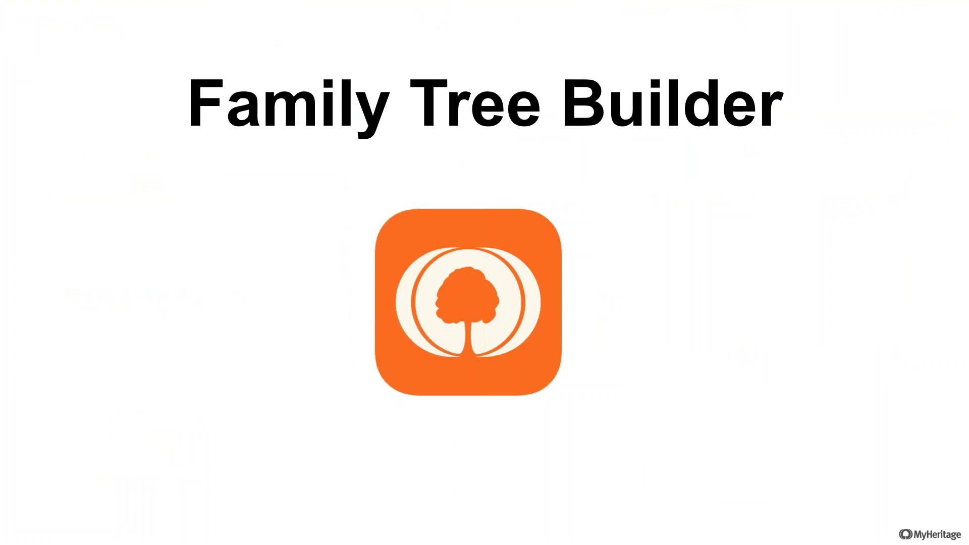
pyautogui.press('Right')
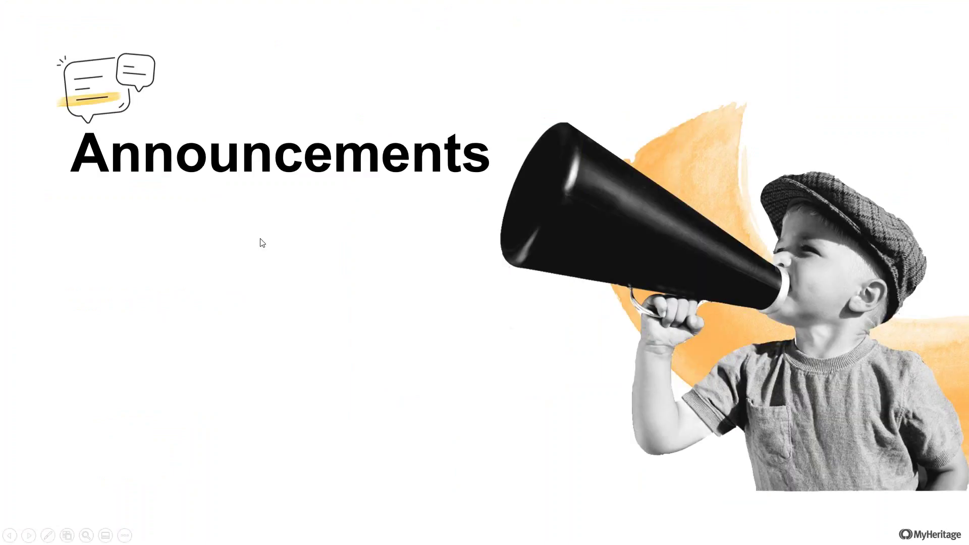
pyautogui.press('Right')
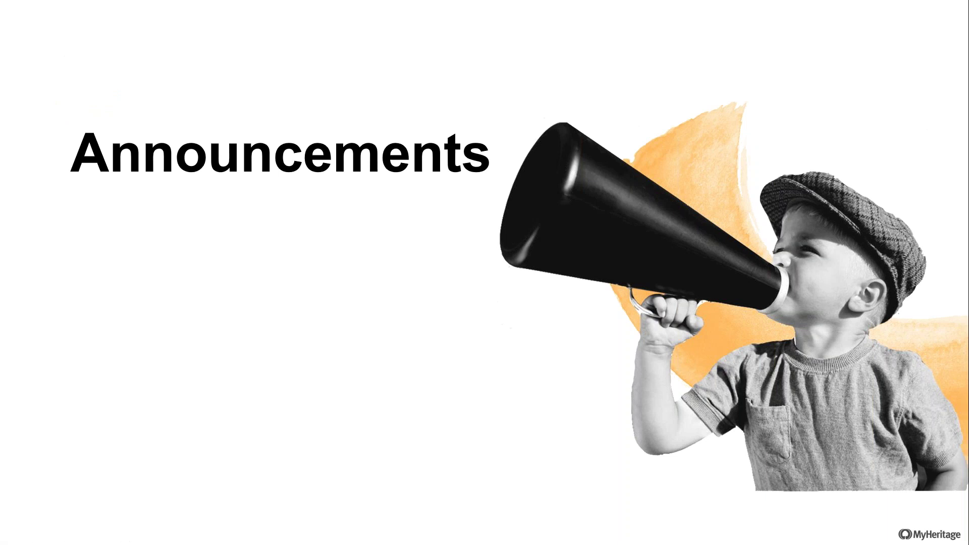